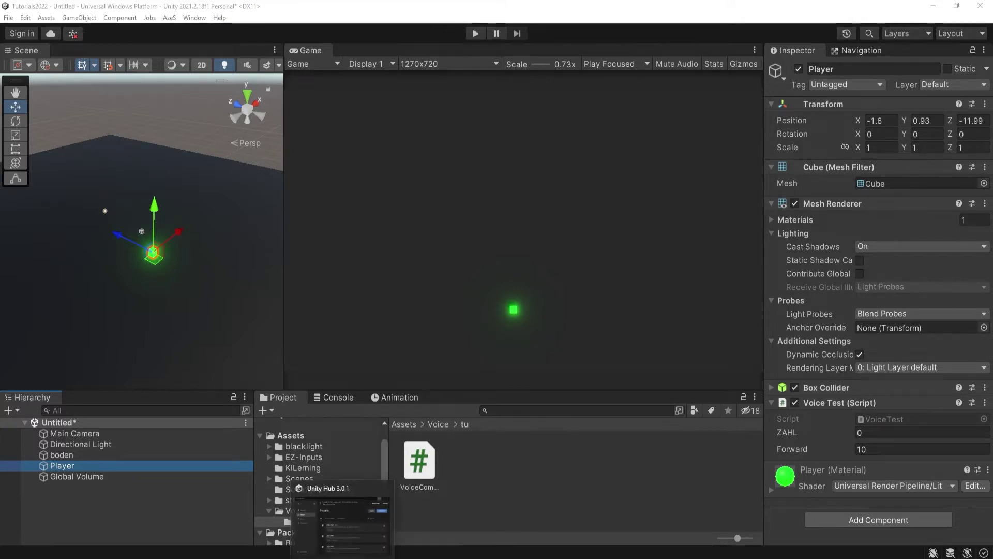
Review the installed modules for the 2021.2.18f1 editor in Unity Hub.
left_click(341, 517)
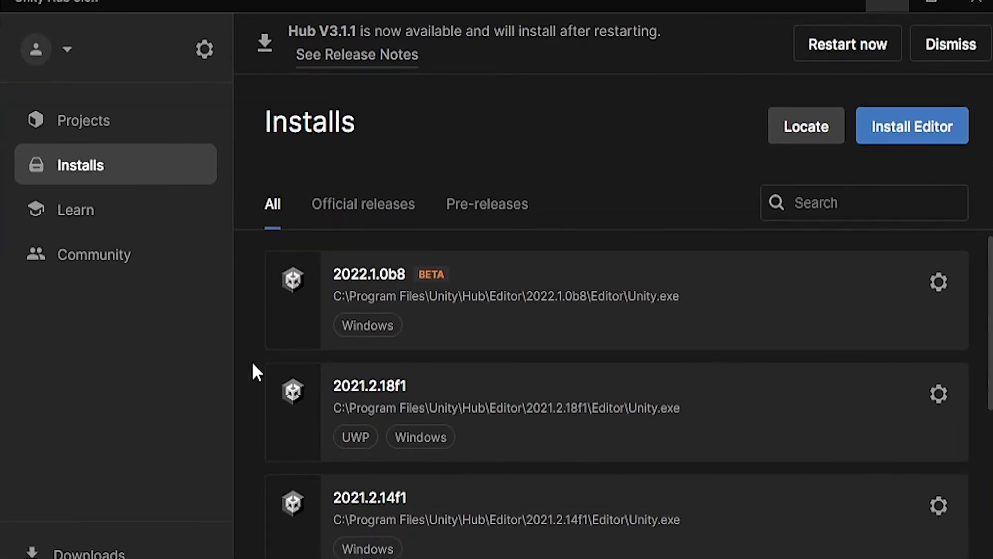
left_click(937, 405)
left_click(768, 426)
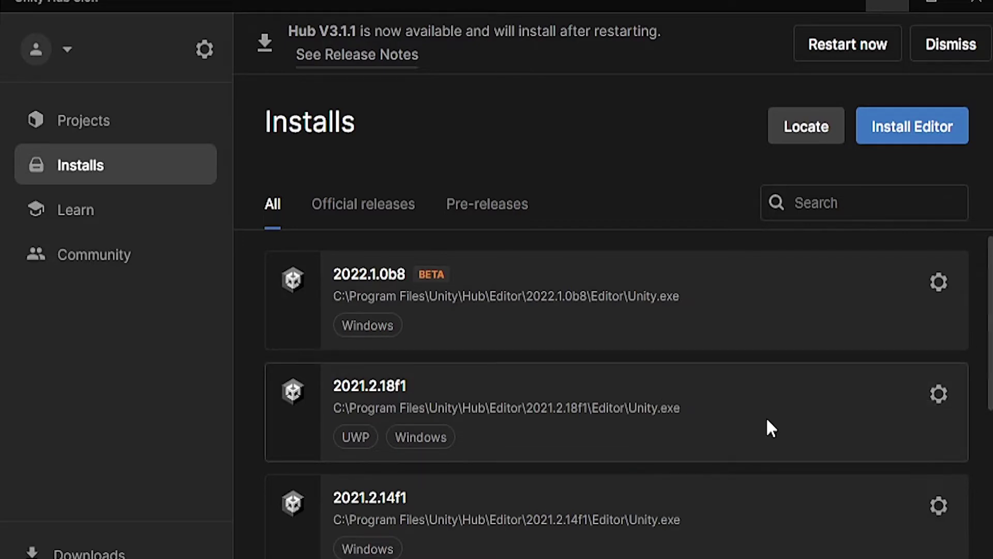
scroll(470, 362, "down", 5)
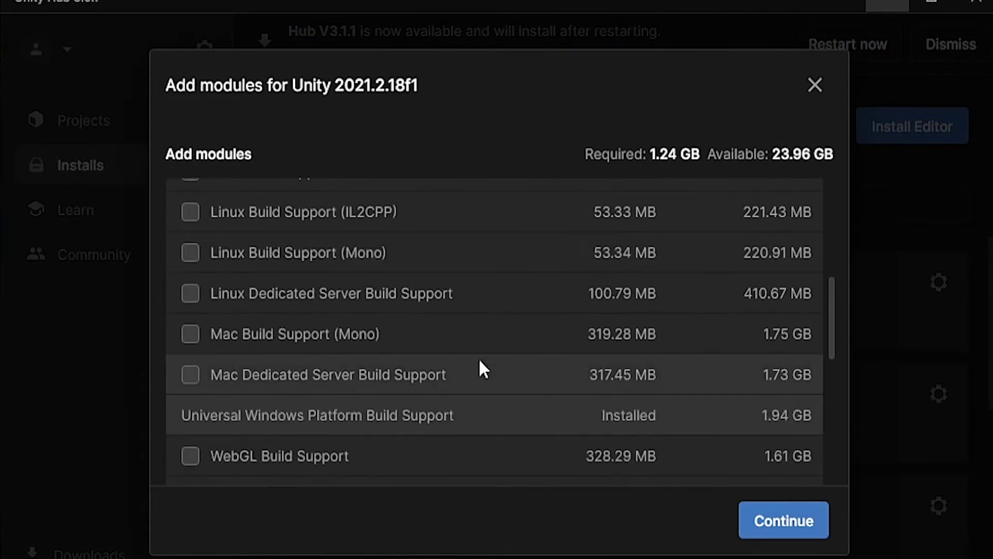
scroll(358, 368, "down", 2)
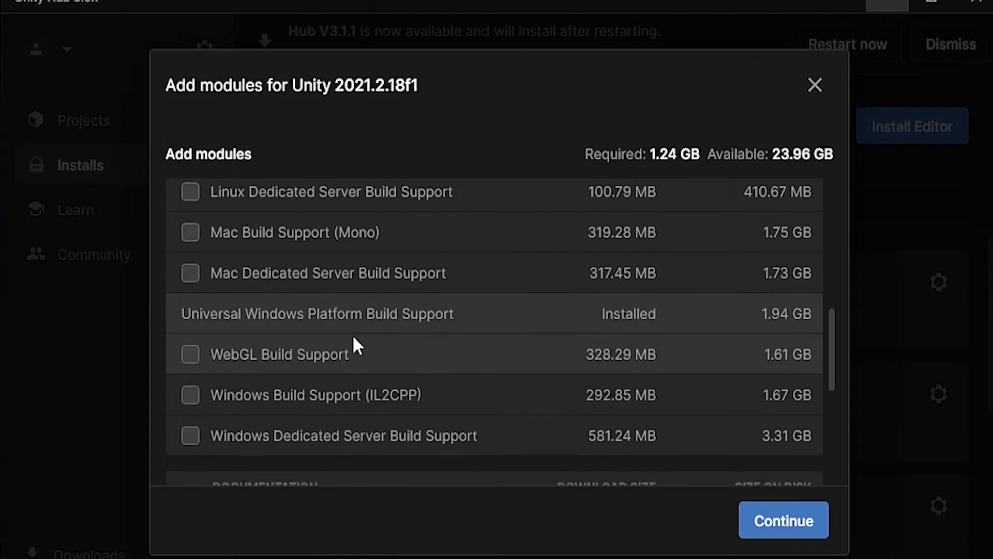
scroll(383, 417, "down", 2)
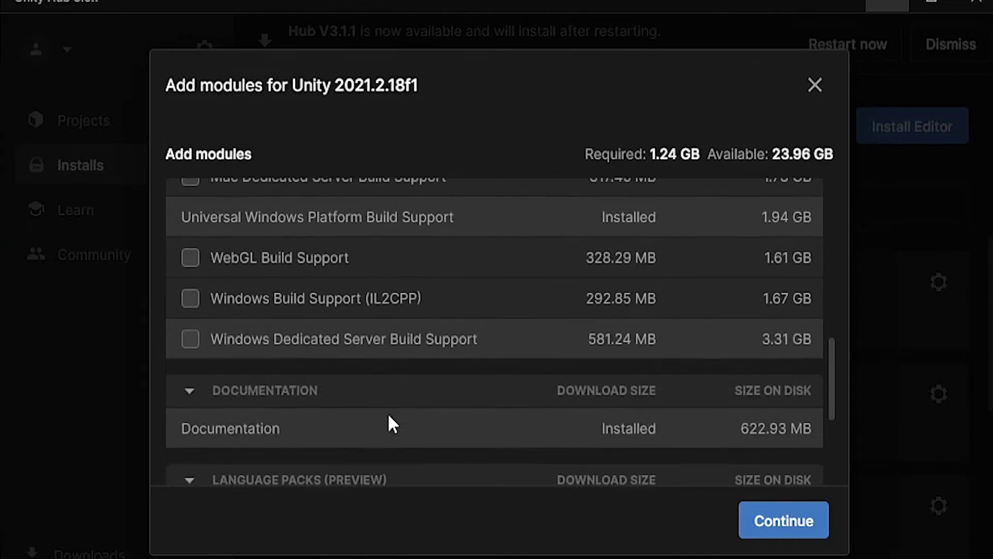
scroll(409, 389, "up", 4)
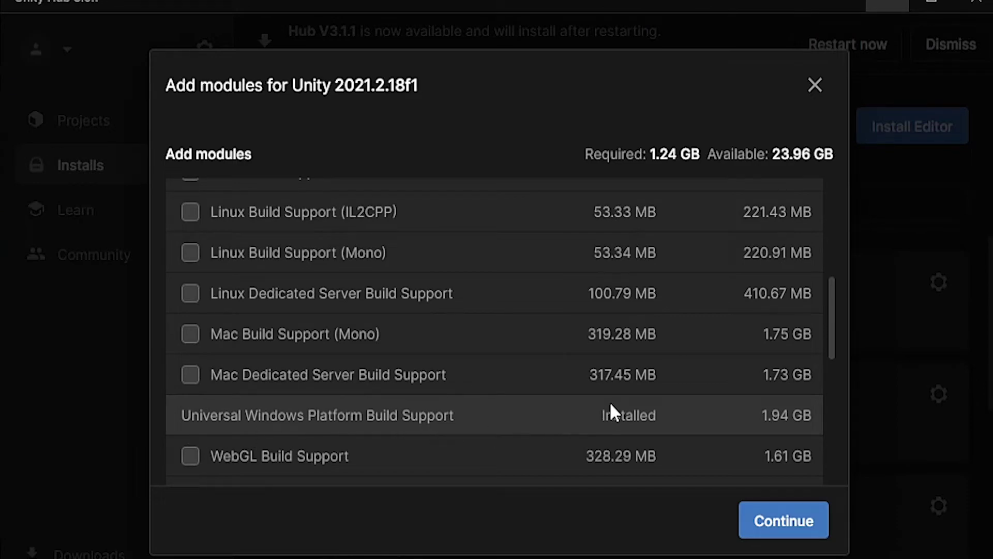
scroll(610, 402, "down", 2)
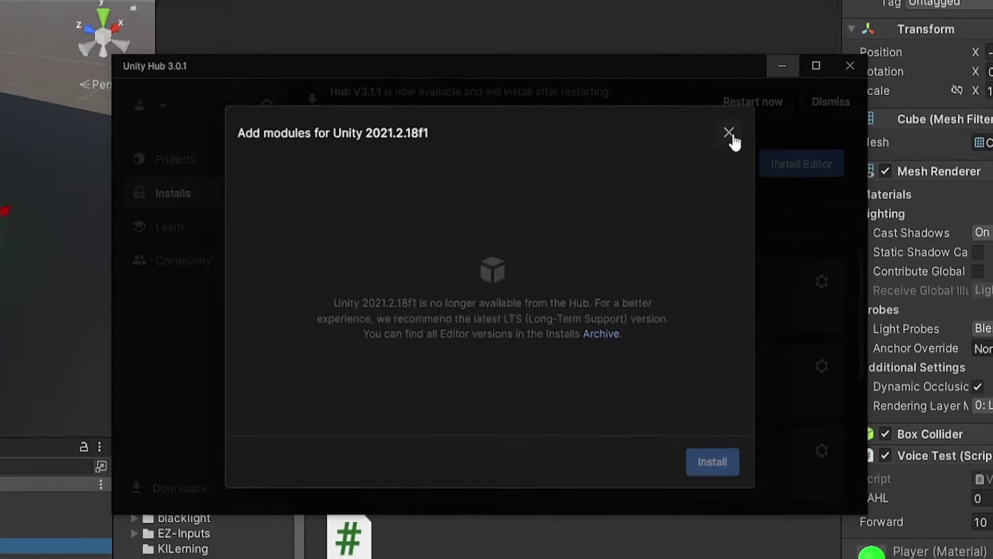
left_click(730, 134)
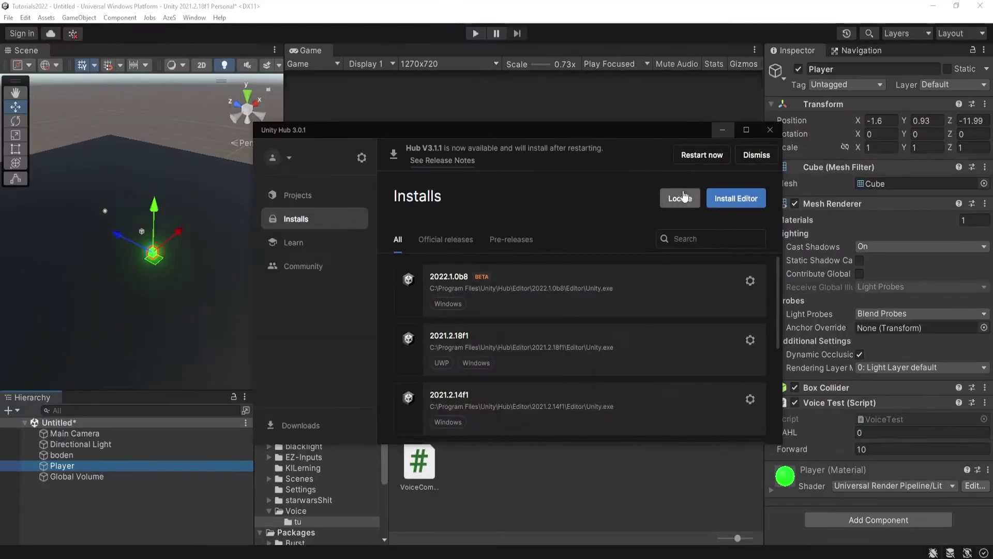
left_click(723, 129)
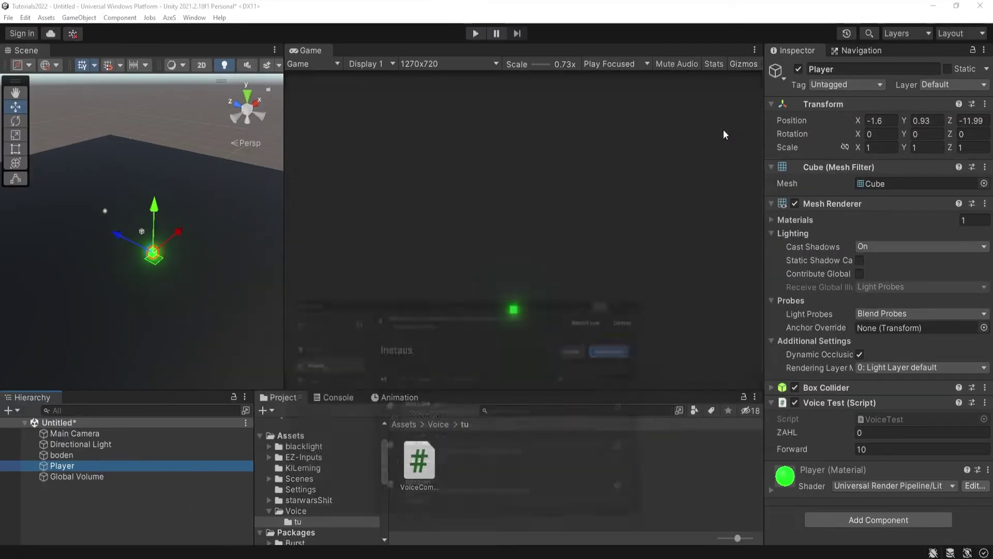
Look through the project settings, then play and stop the scene to test voice input.
left_click(25, 18)
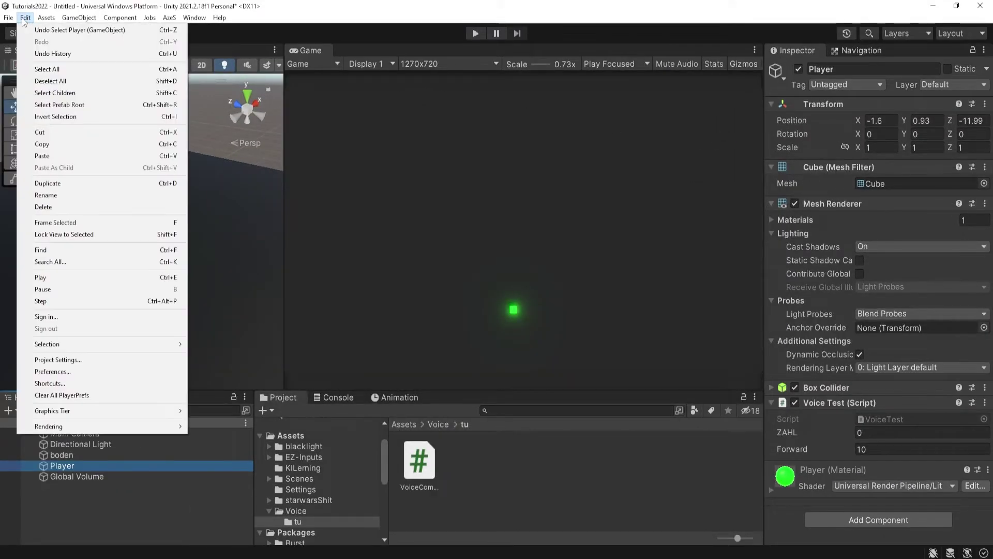
left_click(86, 356)
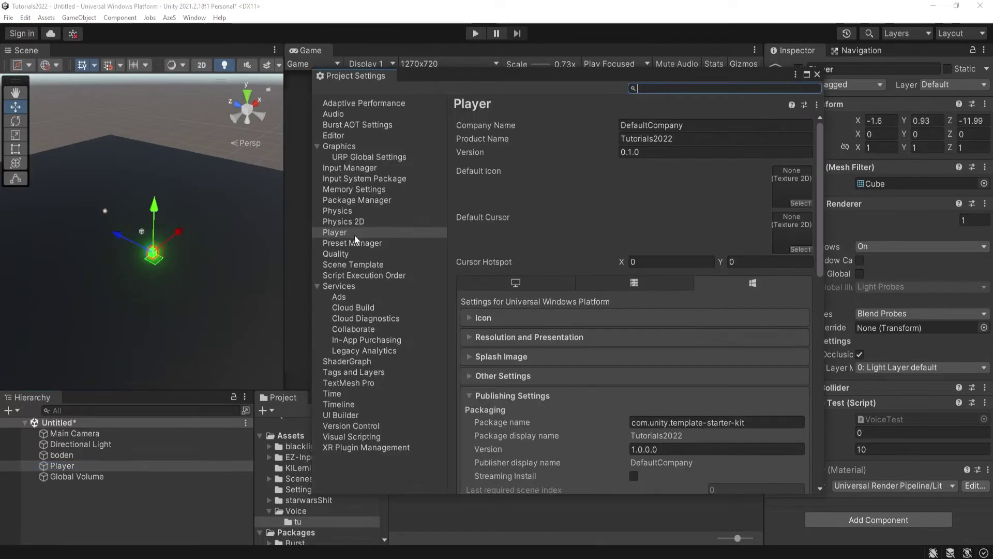
scroll(543, 274, "down", 5)
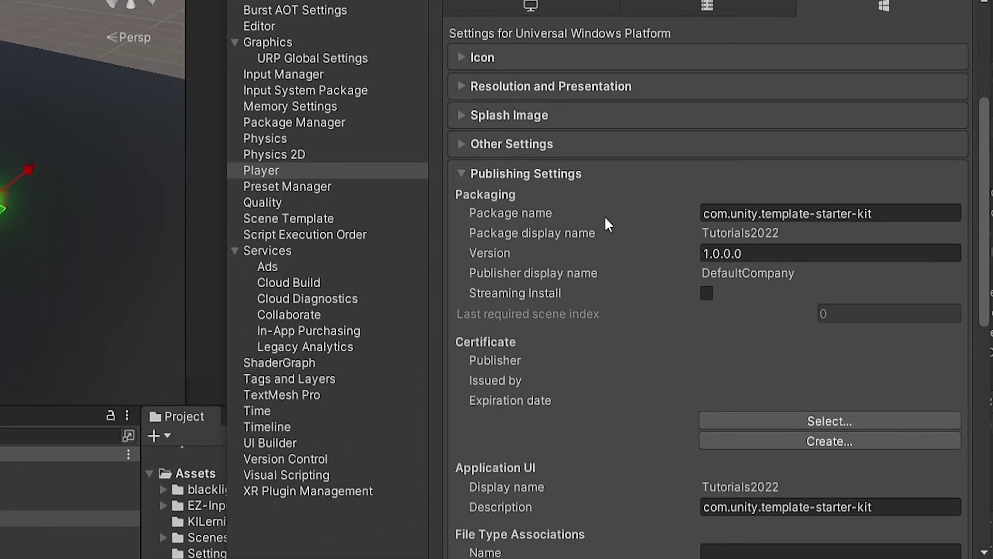
scroll(595, 217, "down", 2)
scroll(590, 248, "down", 2)
scroll(584, 300, "down", 5)
scroll(559, 310, "down", 2)
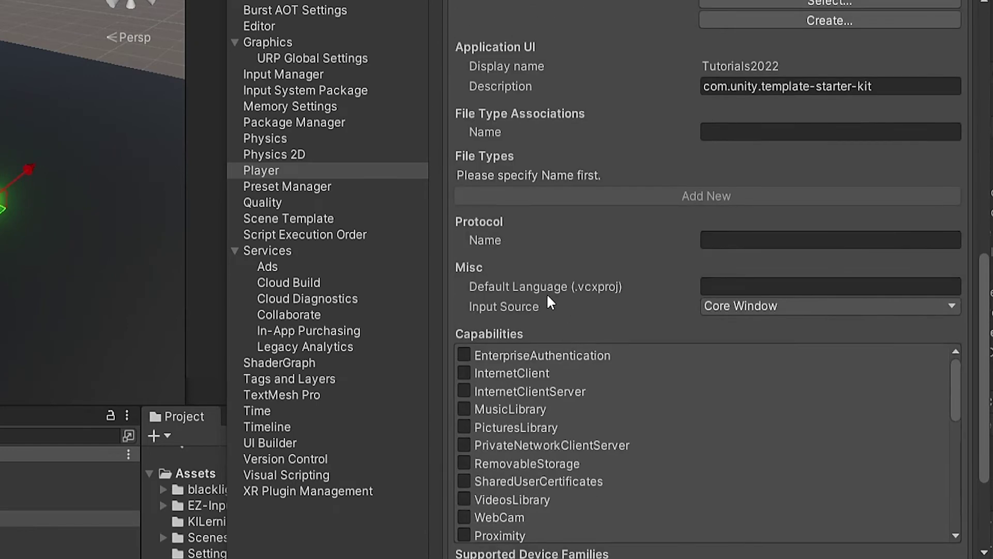
scroll(541, 285, "down", 2)
scroll(597, 244, "down", 2)
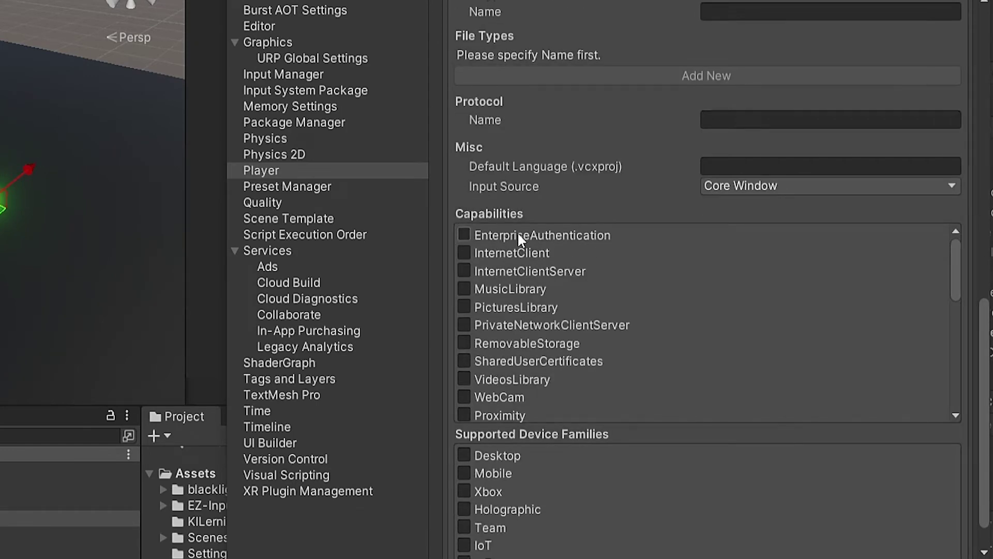
scroll(592, 337, "down", 2)
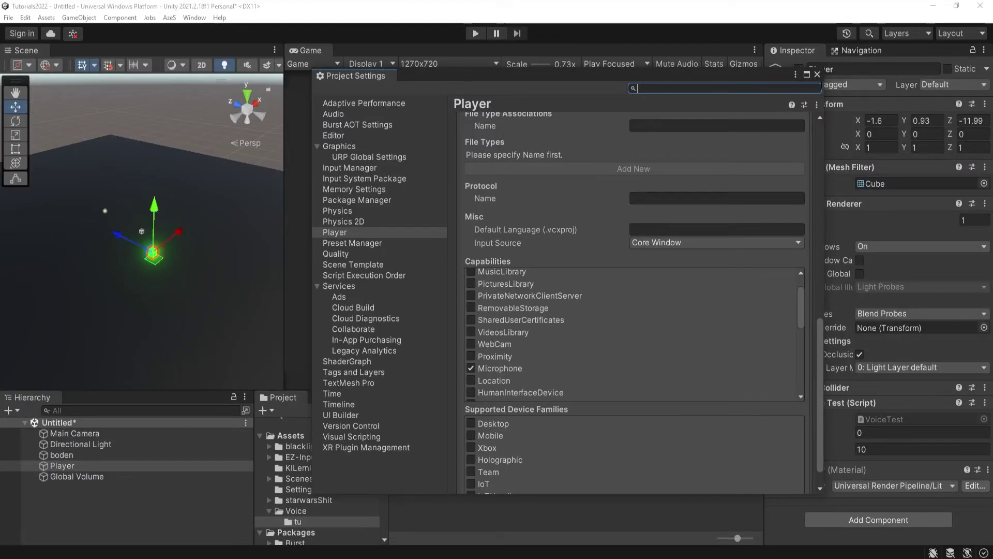
left_click(817, 75)
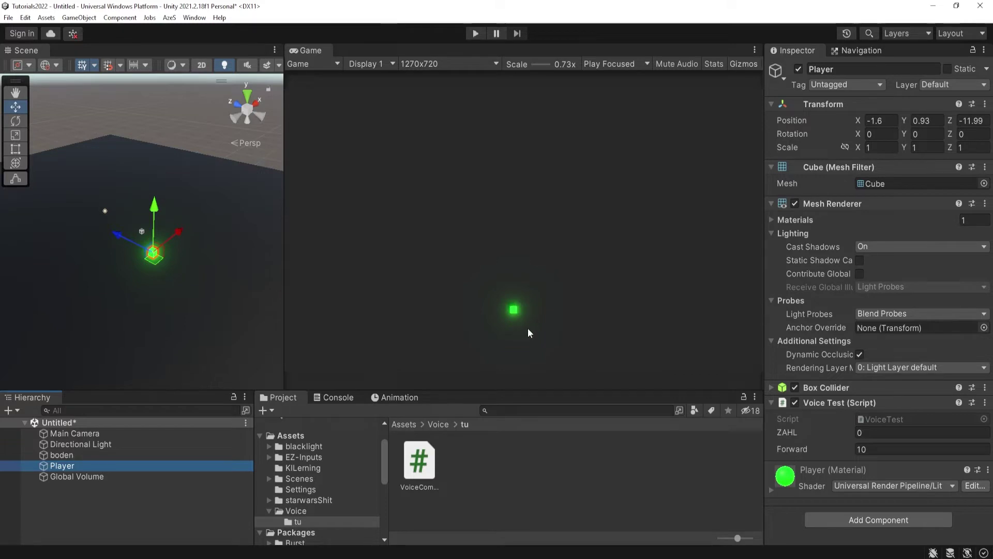
left_click(475, 35)
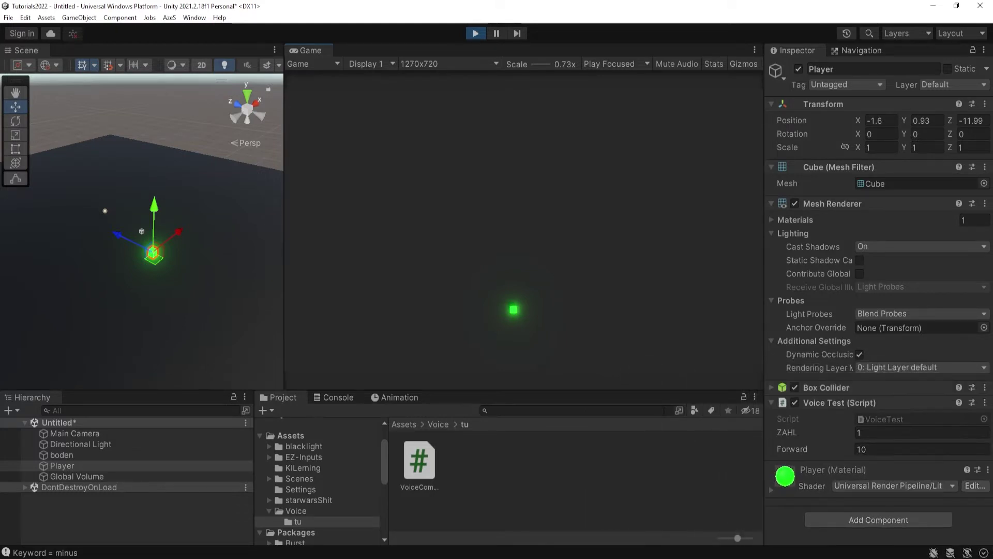
left_click(476, 36)
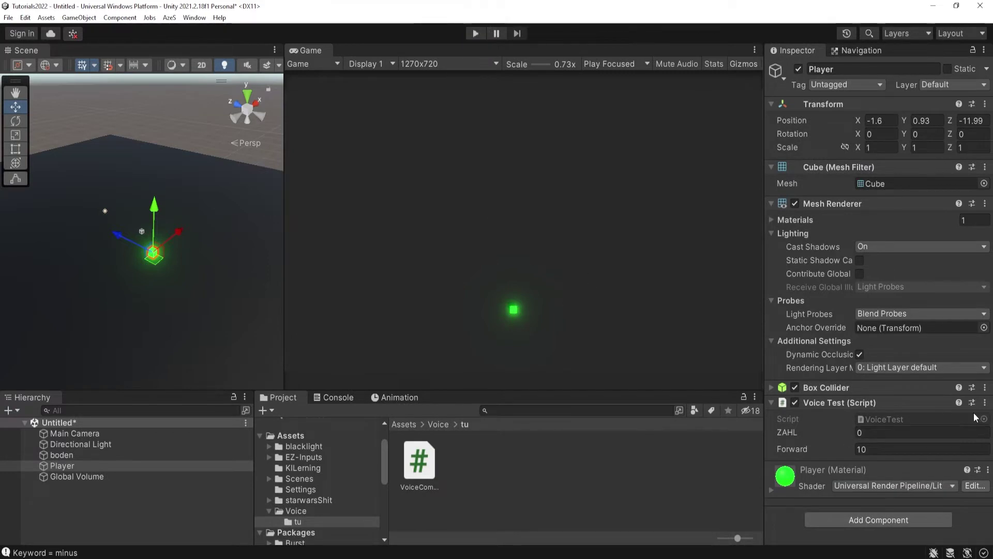
Remove Voice Test from the Player, attach VoiceCommand, and open VoiceCommand.cs in Visual Studio.
left_click(984, 403)
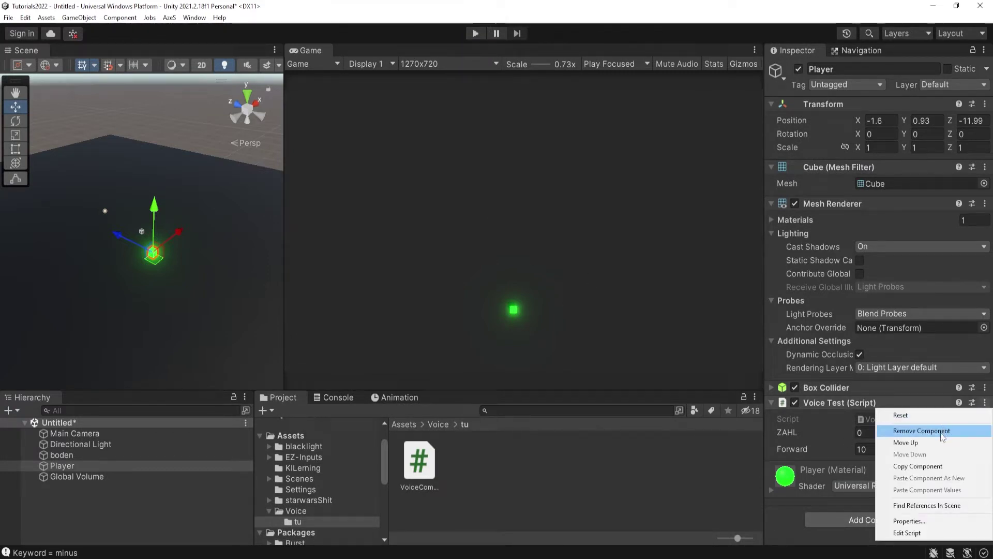
left_click(923, 430)
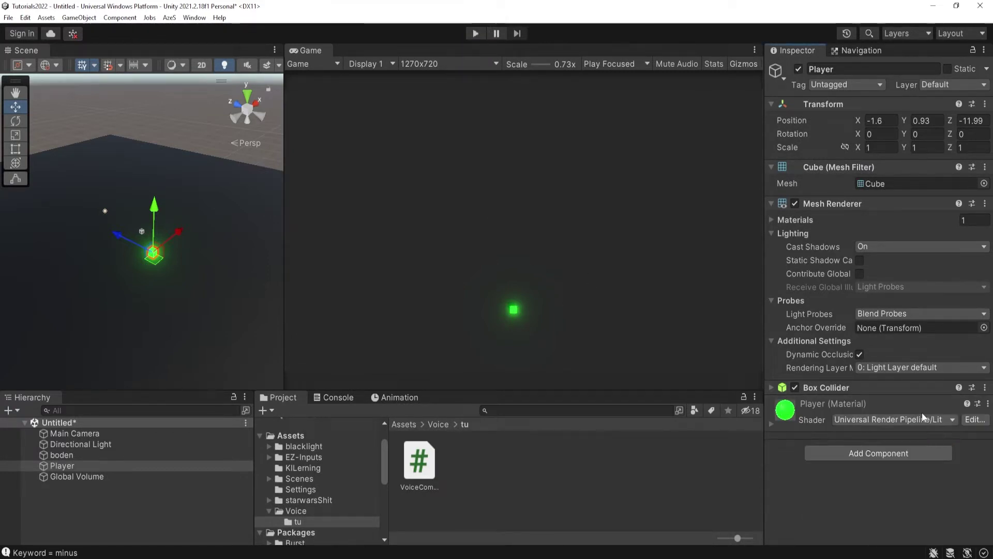
left_click(427, 479)
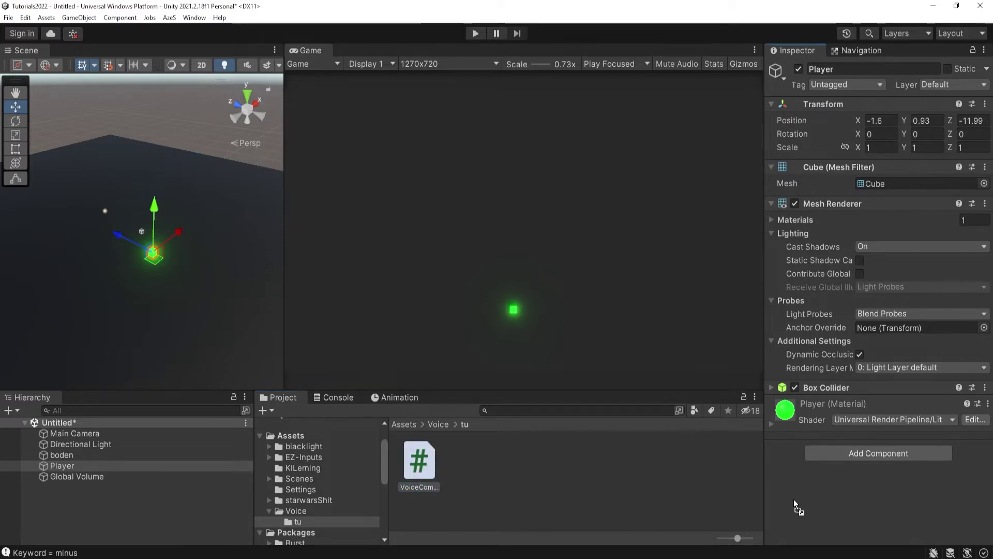
left_click_drag(803, 502, 793, 495)
double_click(419, 462)
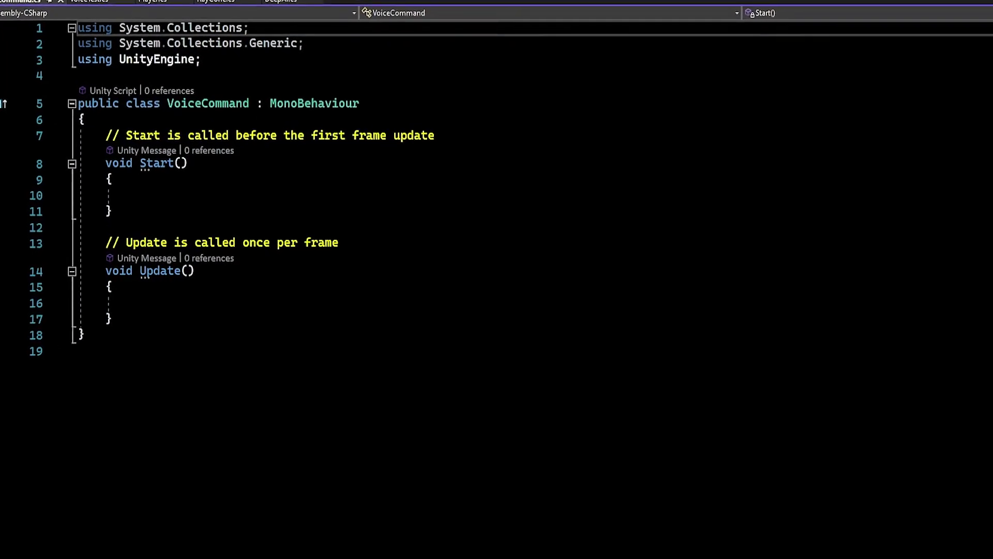
Add 'using System;' and 'using System.Linq;' directives at the top of VoiceCommand.cs.
left_click(63, 56)
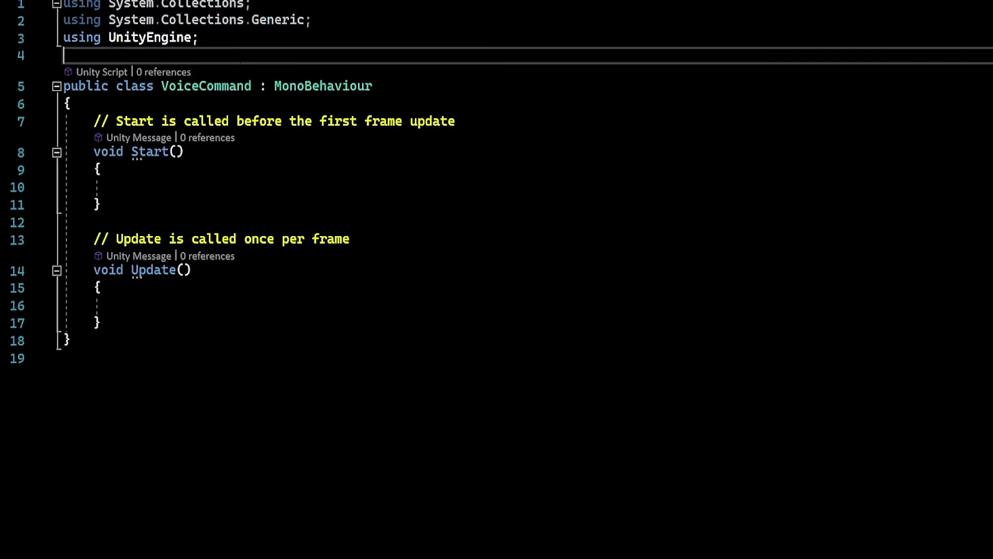
key("Return")
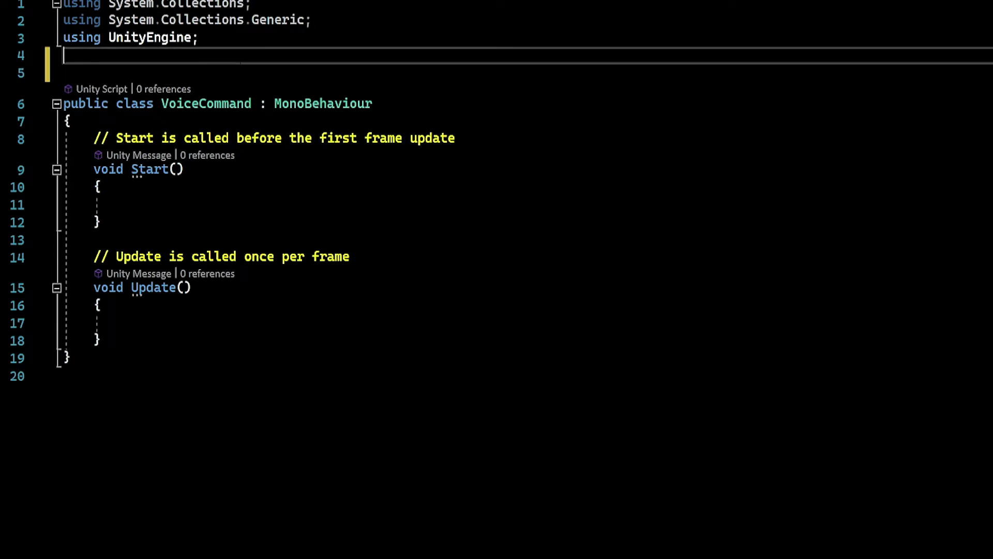
type("using Sx")
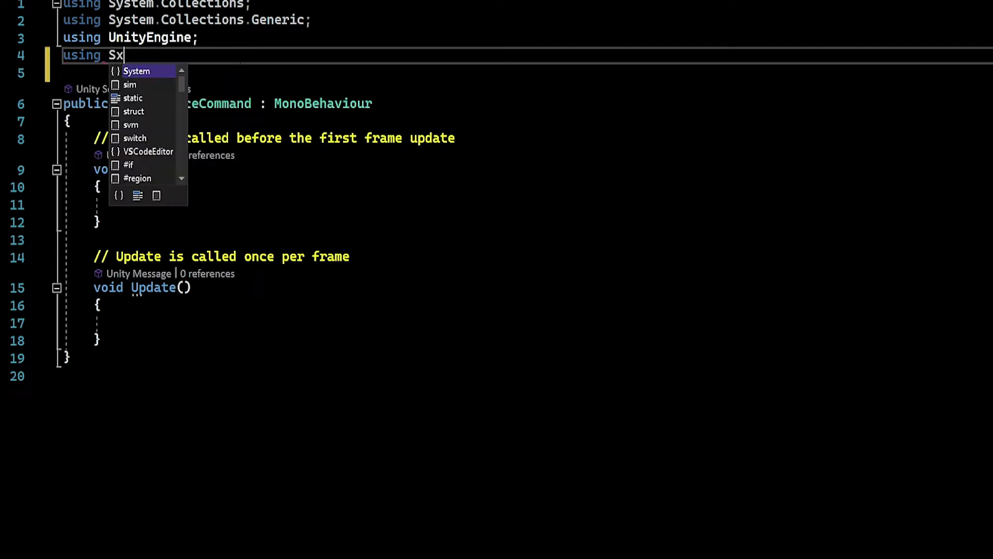
type("yst")
key("Tab")
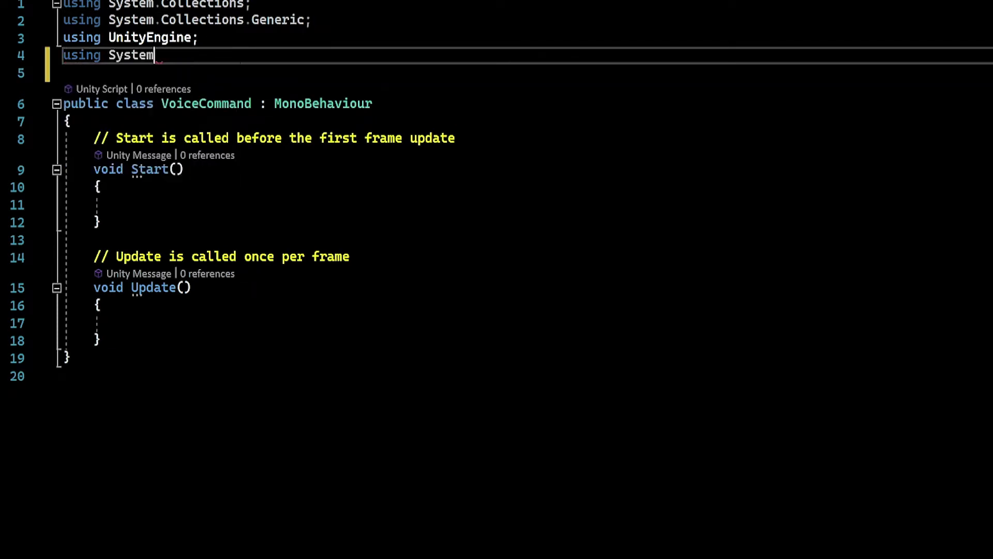
type(";")
key("Return")
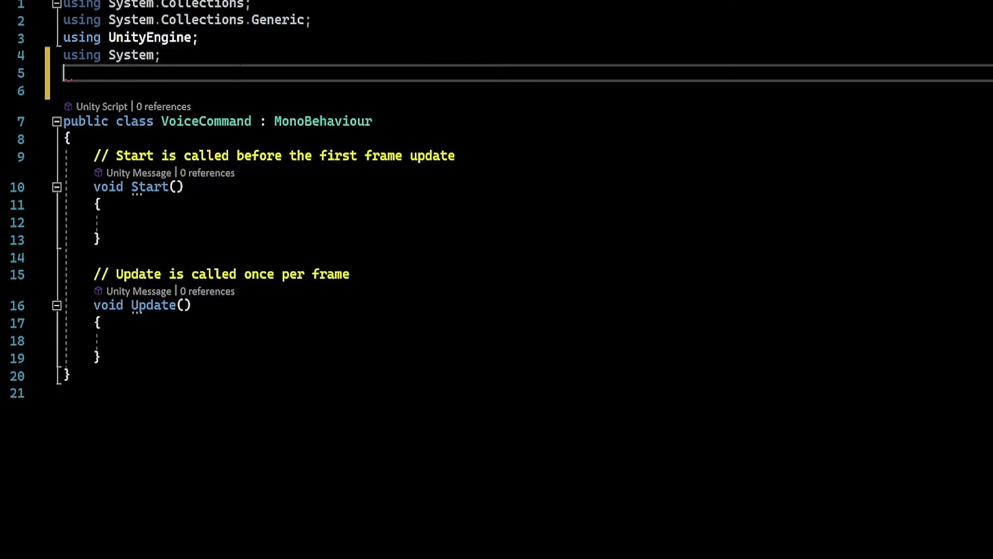
type("us")
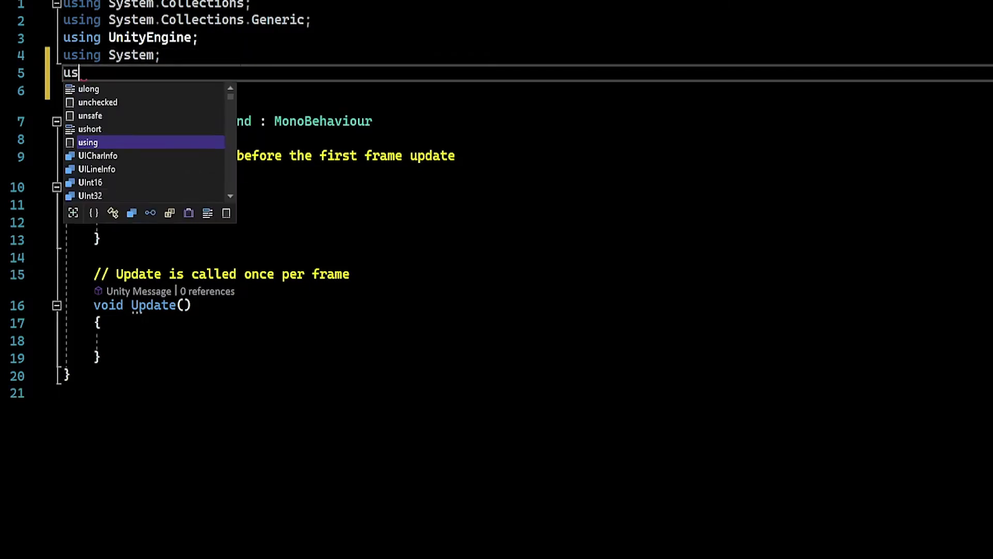
type("ing System")
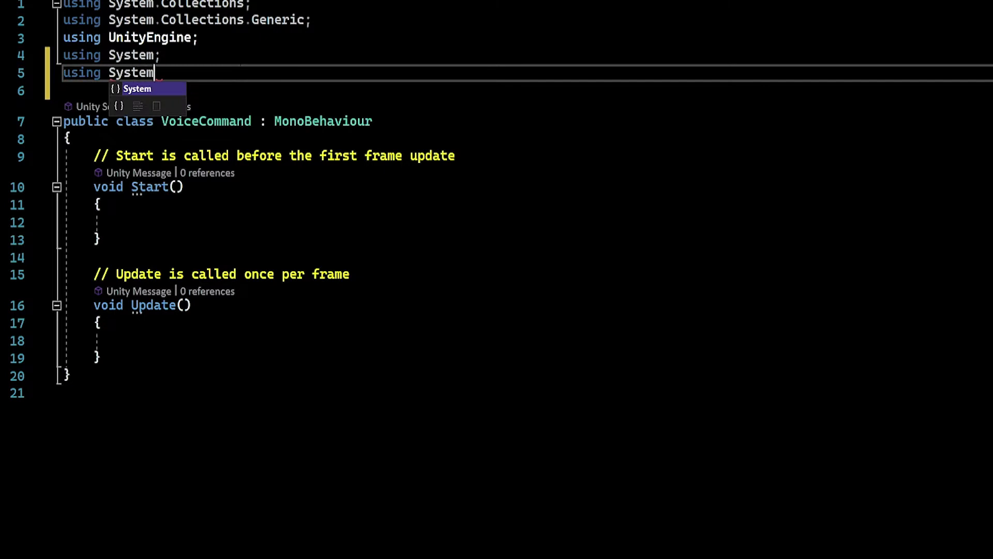
type(".l")
key("Tab")
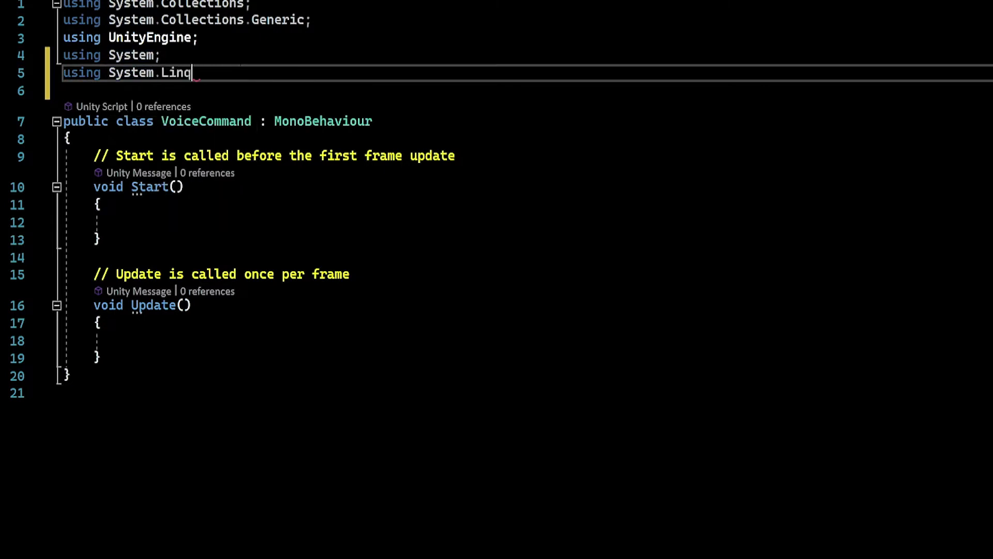
type(";")
key("Return")
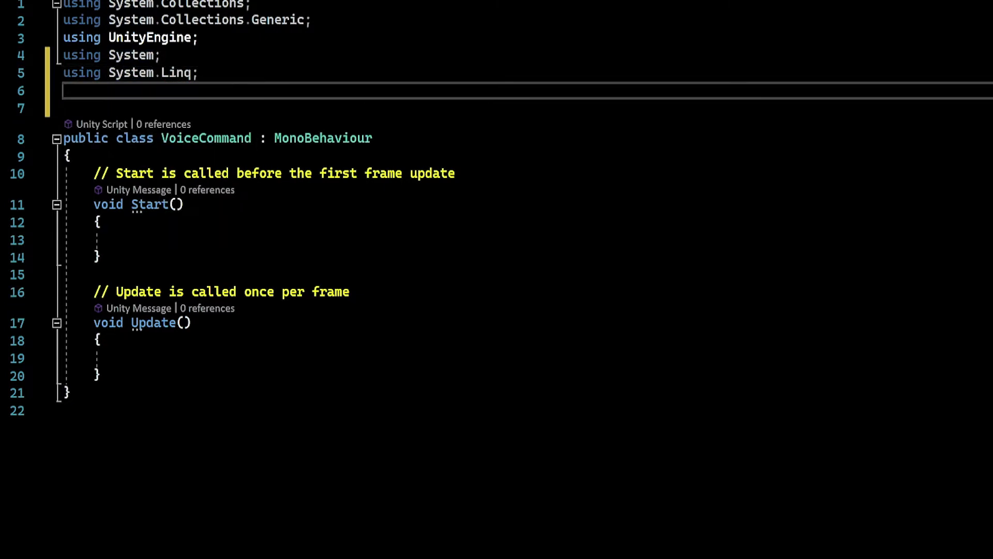
Add 'using UnityEngine.Windows.Speech;' below the Linq import.
type("using ")
type("Unitye")
key("Down")
key("Down")
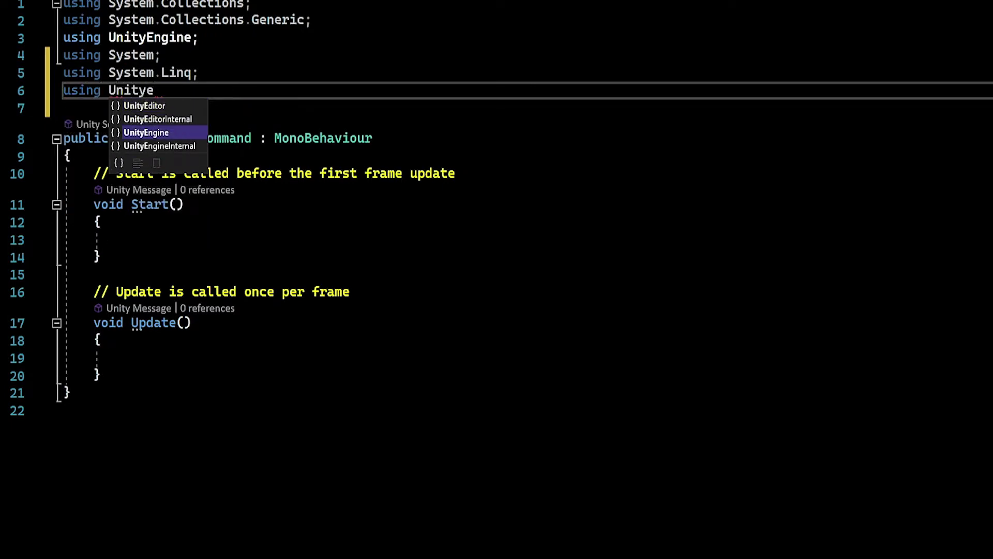
key("Tab")
type(".win")
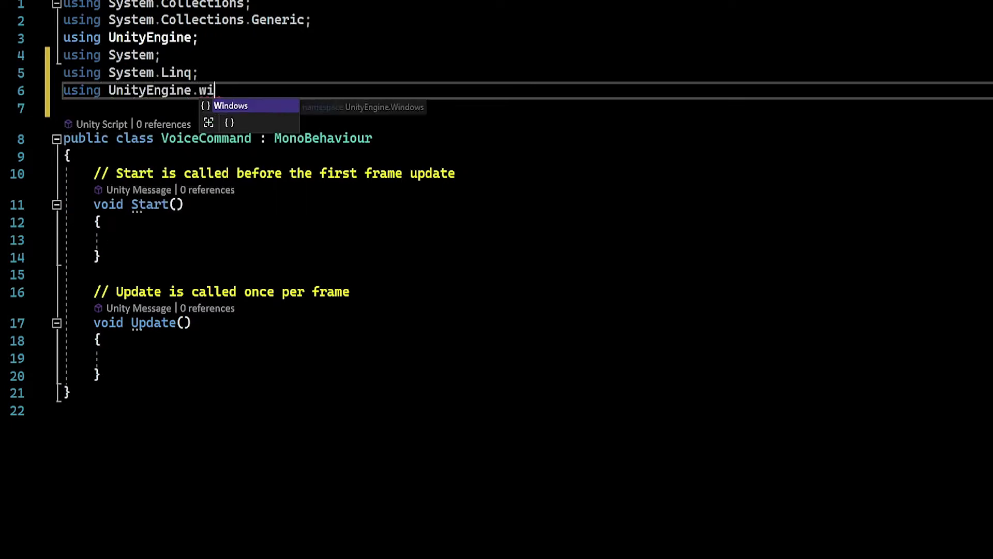
key("Tab")
type(".")
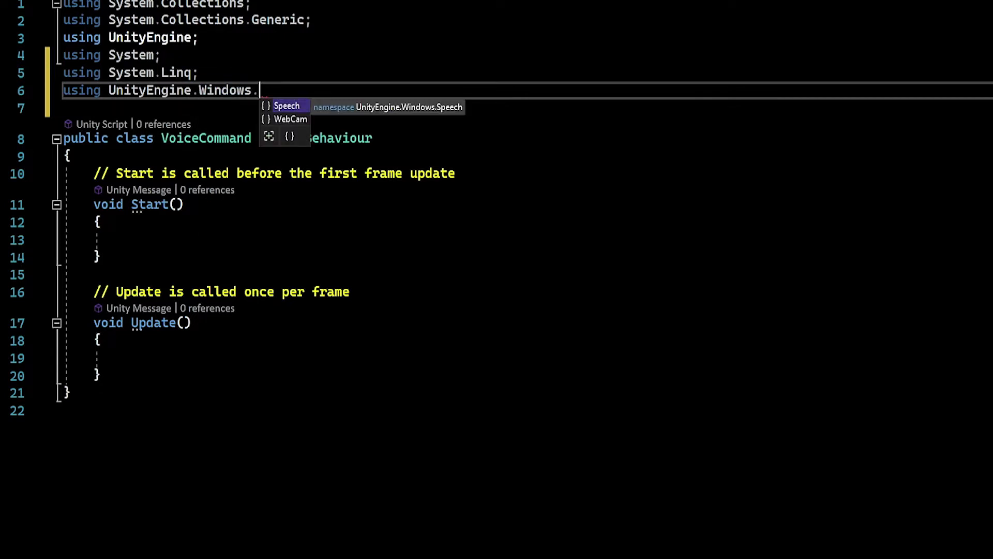
key("Tab")
type(";")
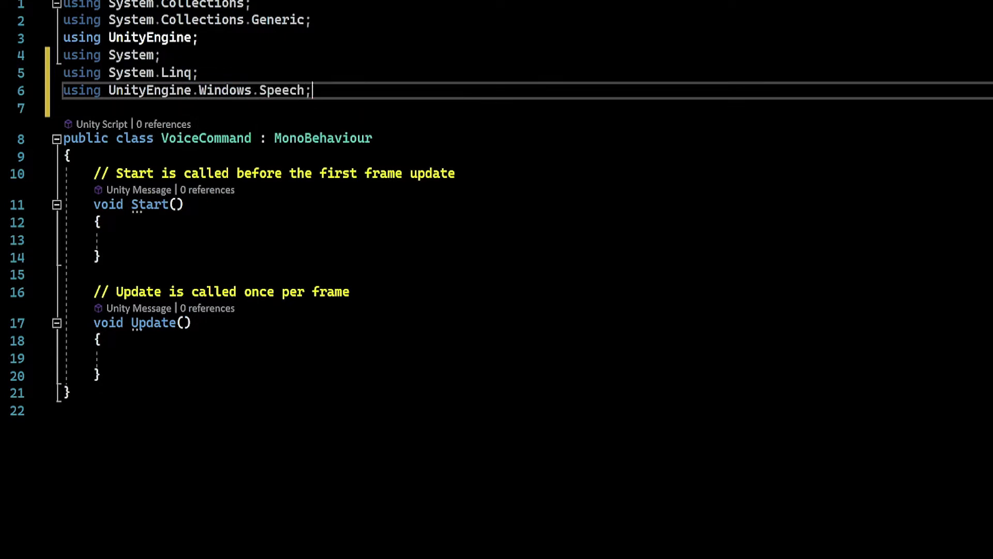
Open blank lines at the top of the class and declare 'public float move;'.
scroll(497, 207, "down", 1)
left_click(102, 322)
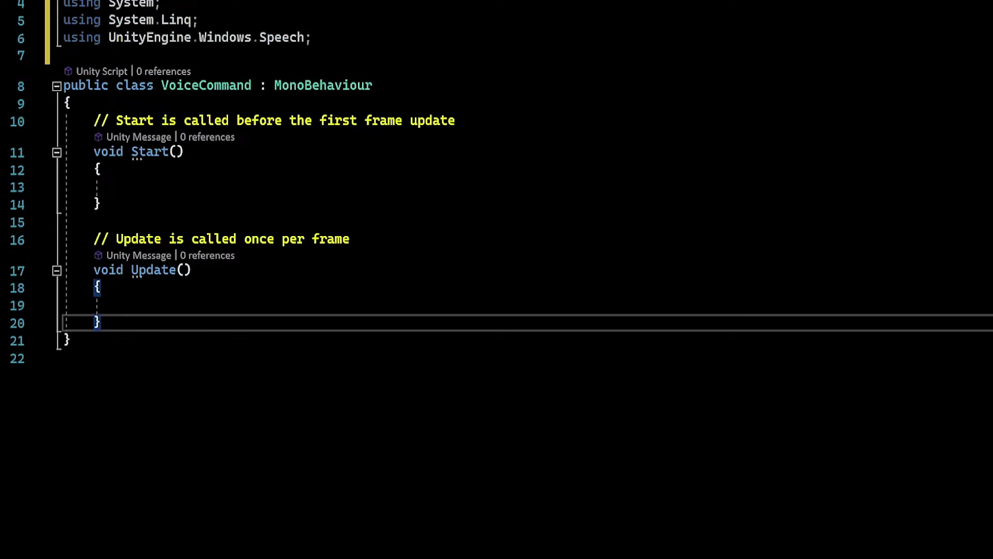
left_click(71, 103)
key("Return")
key("Return")
key("Return")
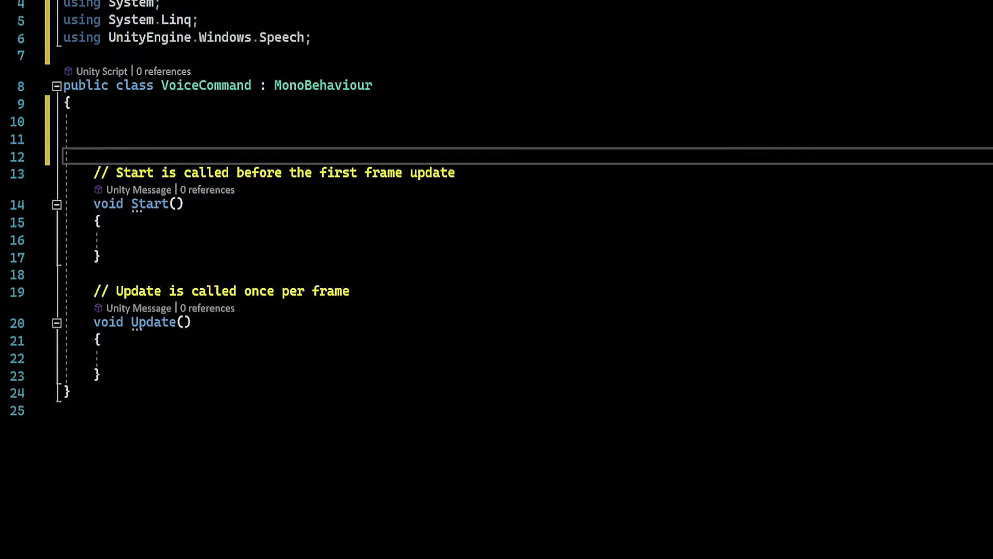
left_click(93, 138)
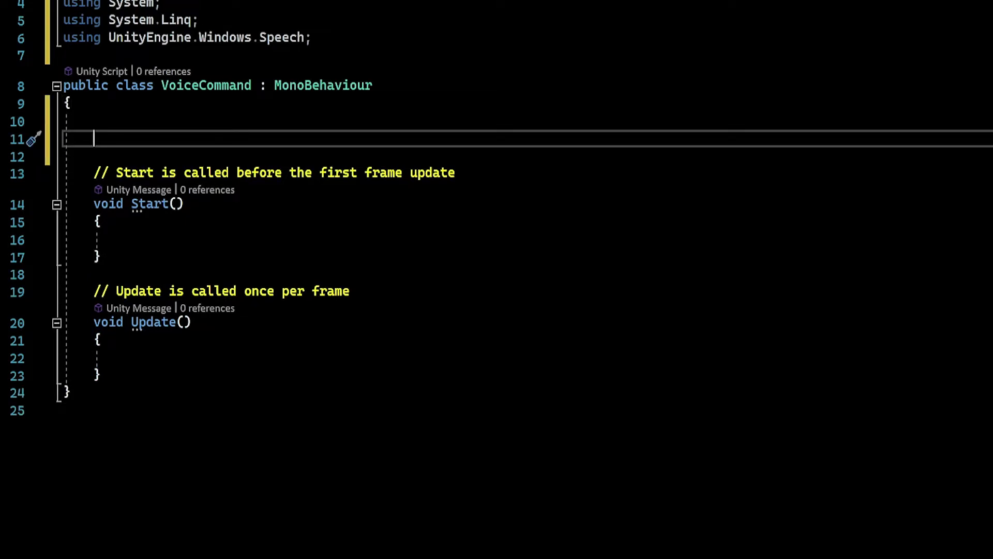
type("public flot")
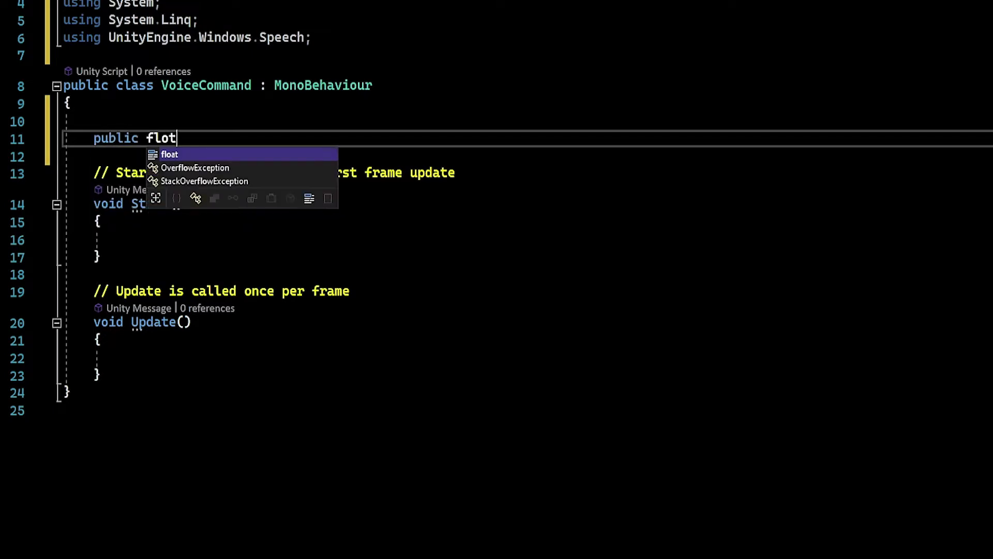
key("BackSpace")
type("at mo")
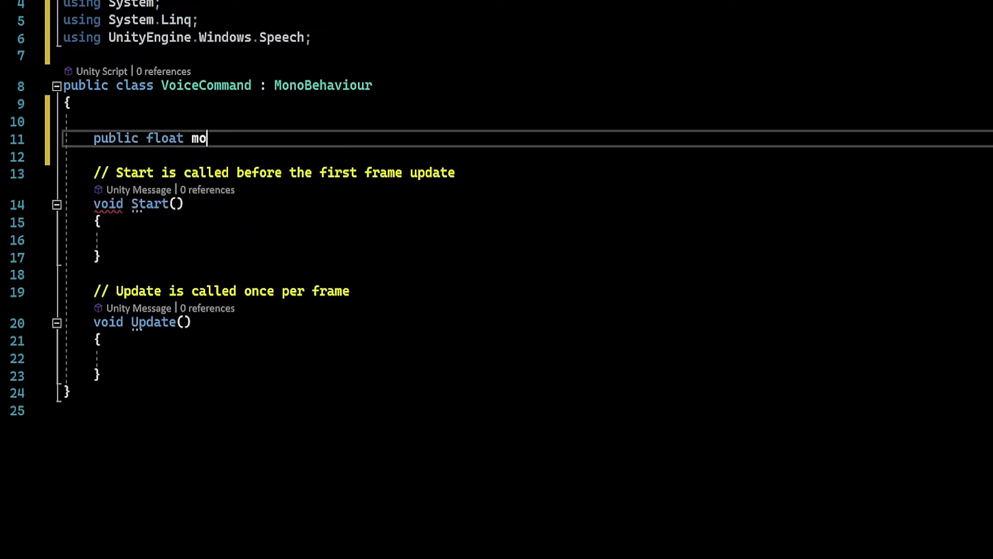
type("ve;")
Declare 'Dictionary<string, Action> keyActions = new Dictionary<string, Action>();' below the move field.
key("Return")
key("Return")
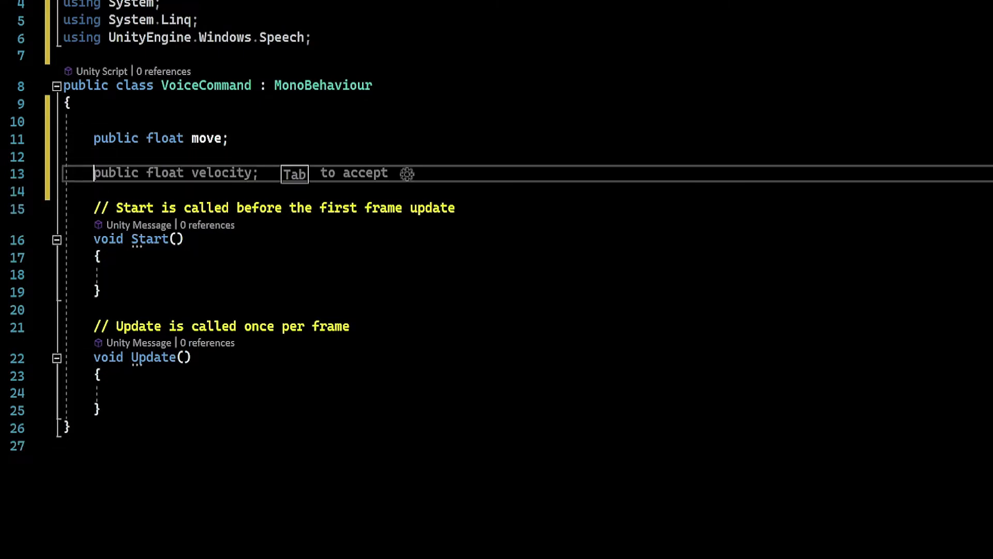
type("Dir")
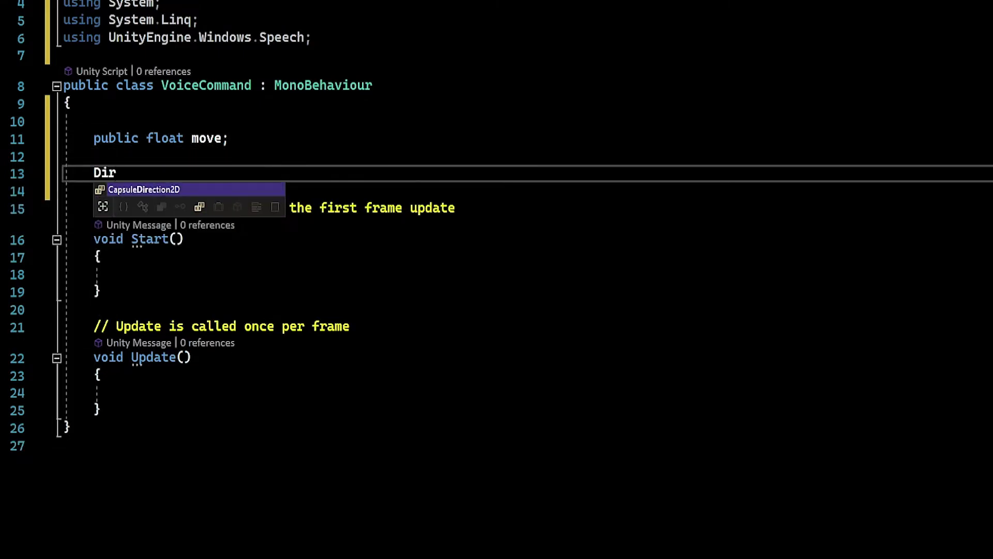
key("BackSpace")
key("BackSpace")
type("ic")
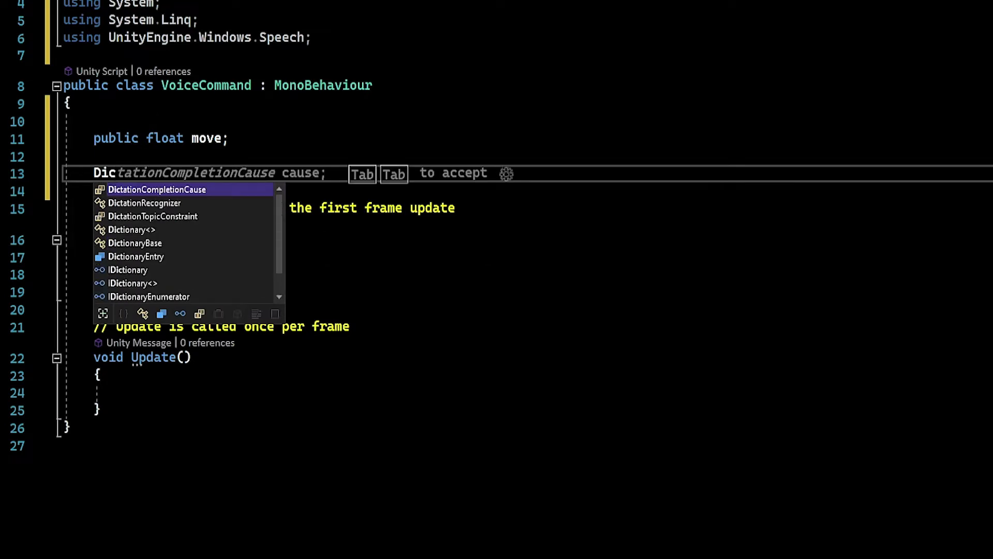
key("Down")
key("Down")
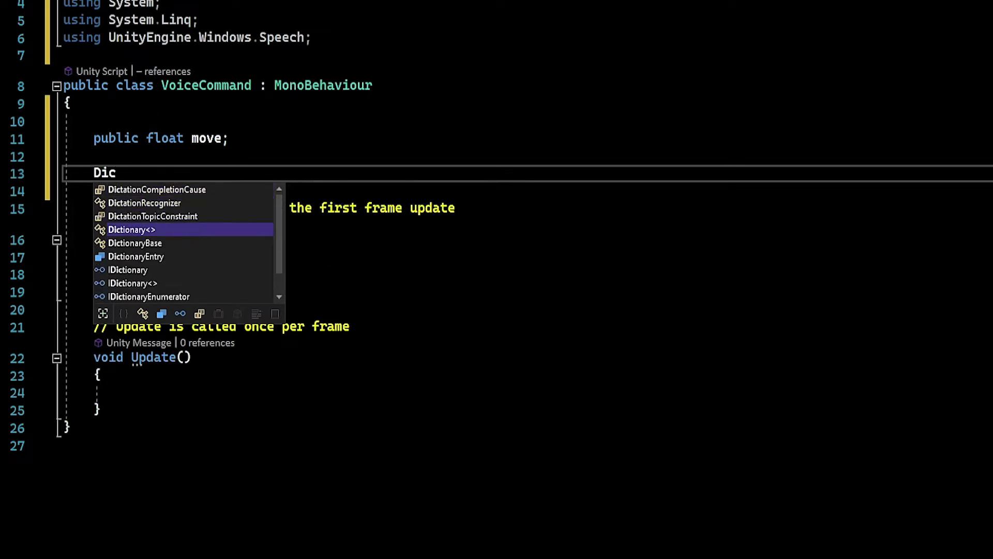
key("Tab")
type("<")
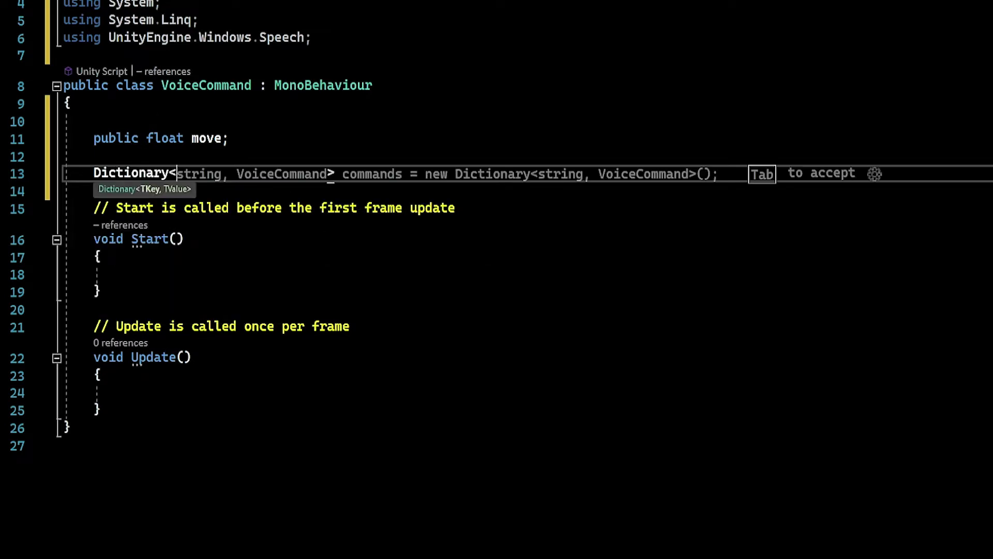
type("string")
key("Escape")
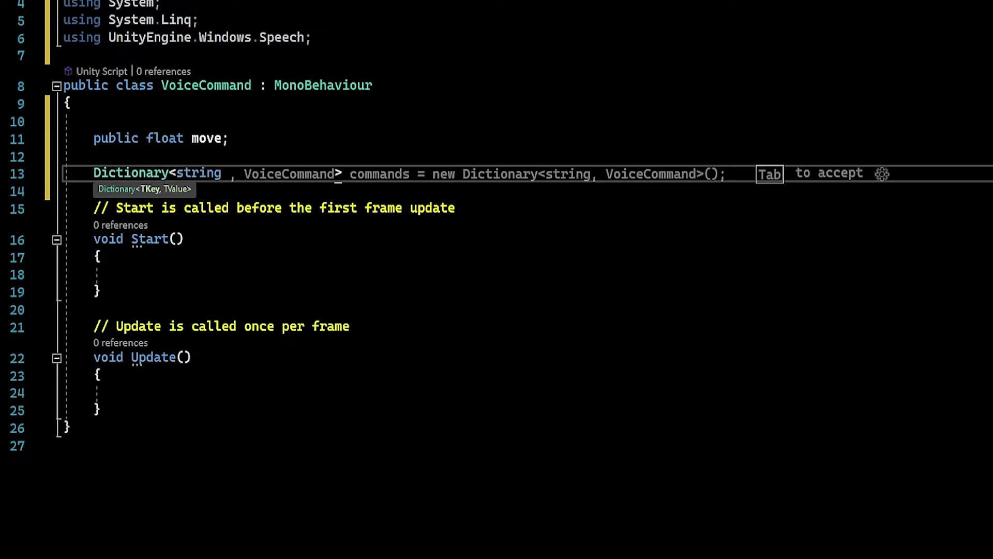
type(",>")
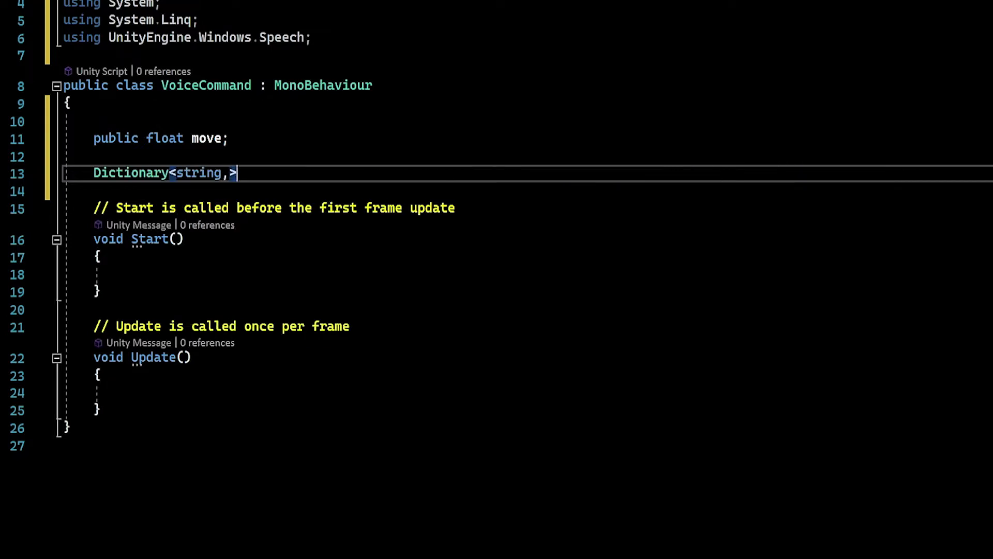
type(" A")
type("ction")
key("Tab")
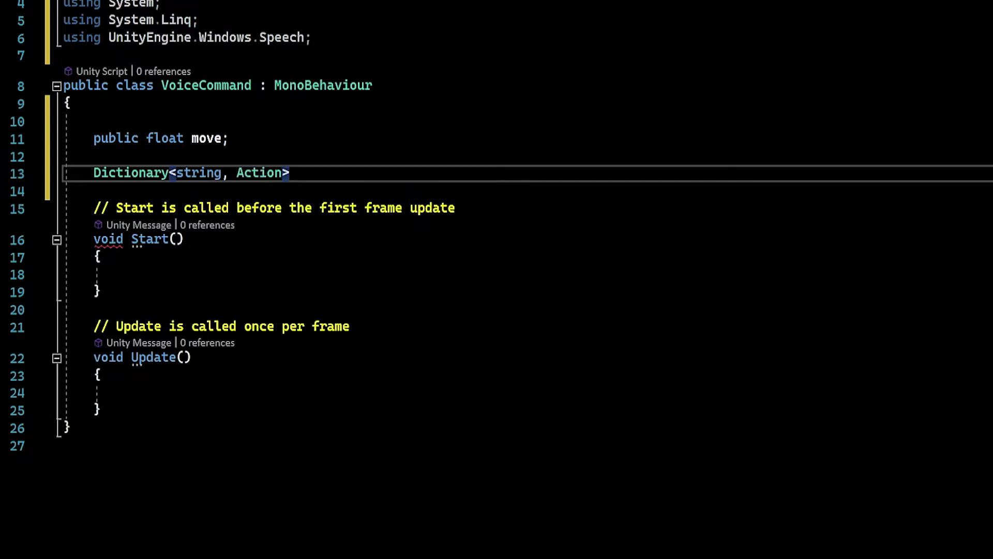
type(" key")
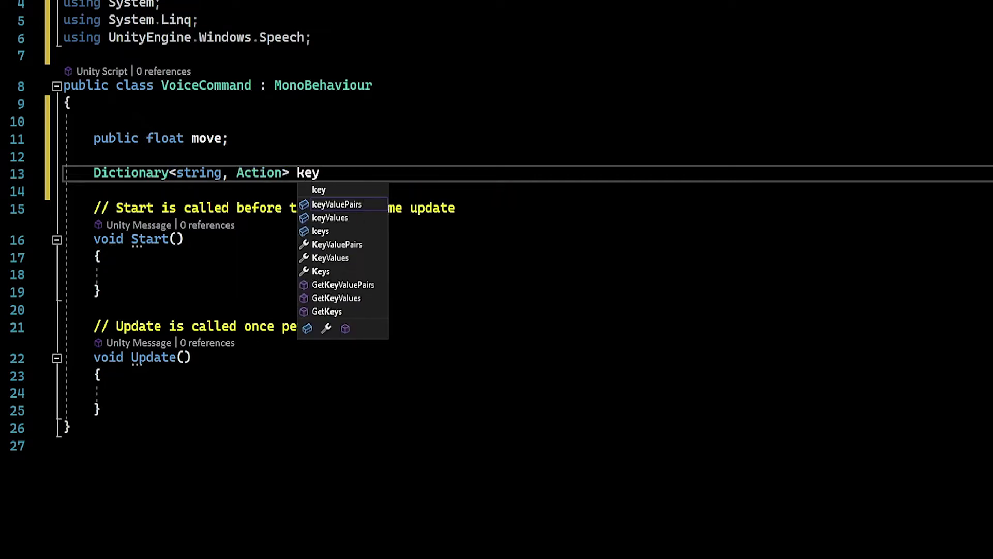
type("Actions")
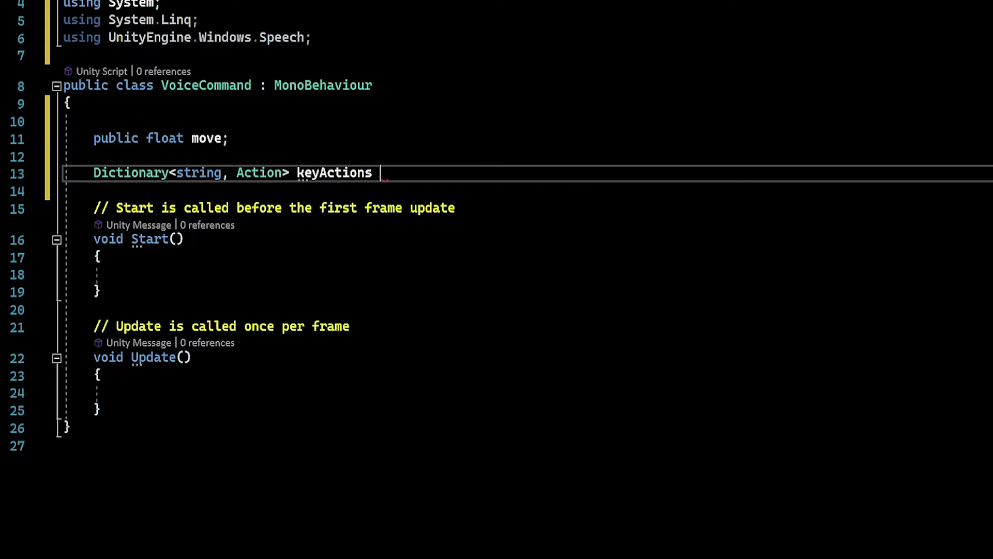
type(" = ne")
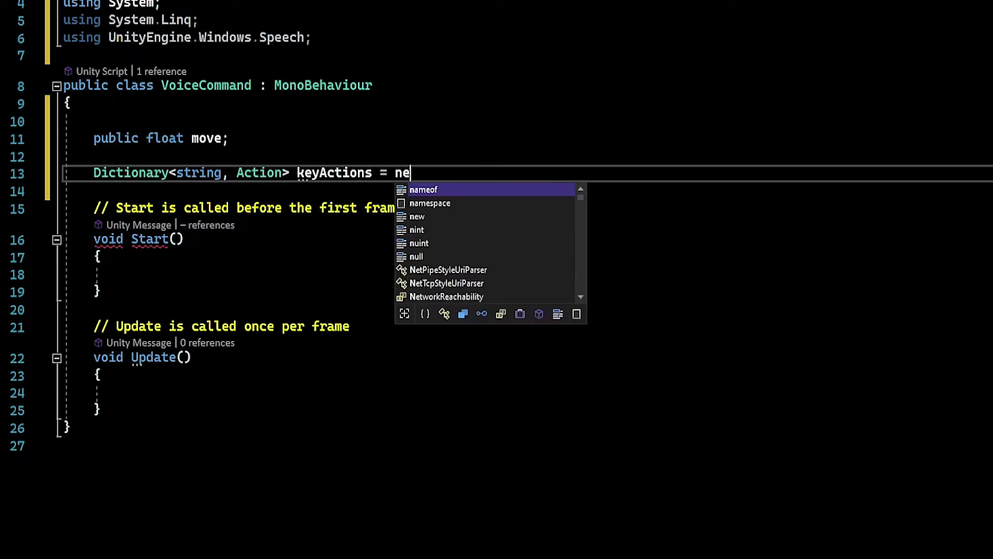
type("w")
key("Tab")
type("(")
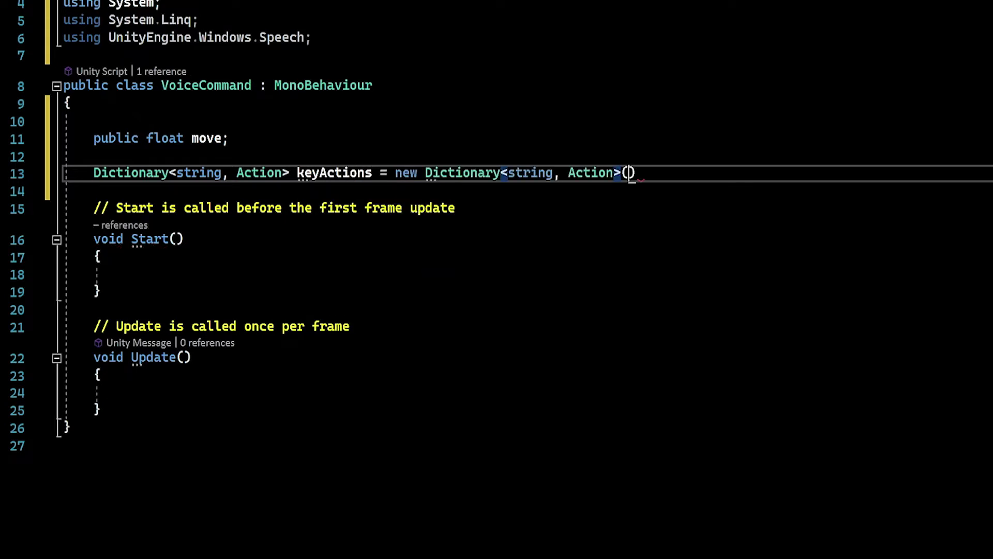
type(");")
key("Down")
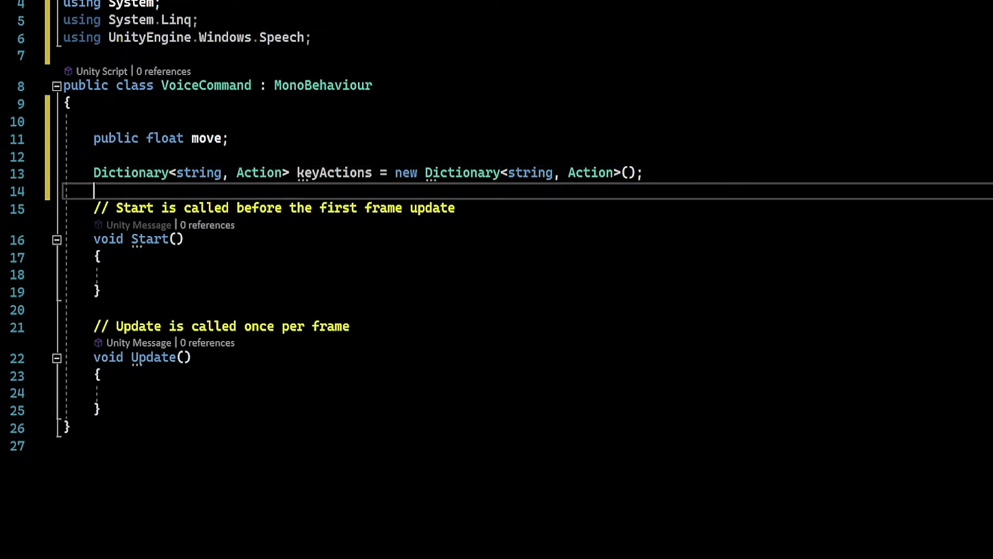
key("Down")
key("Down")
key("Down")
key("Down")
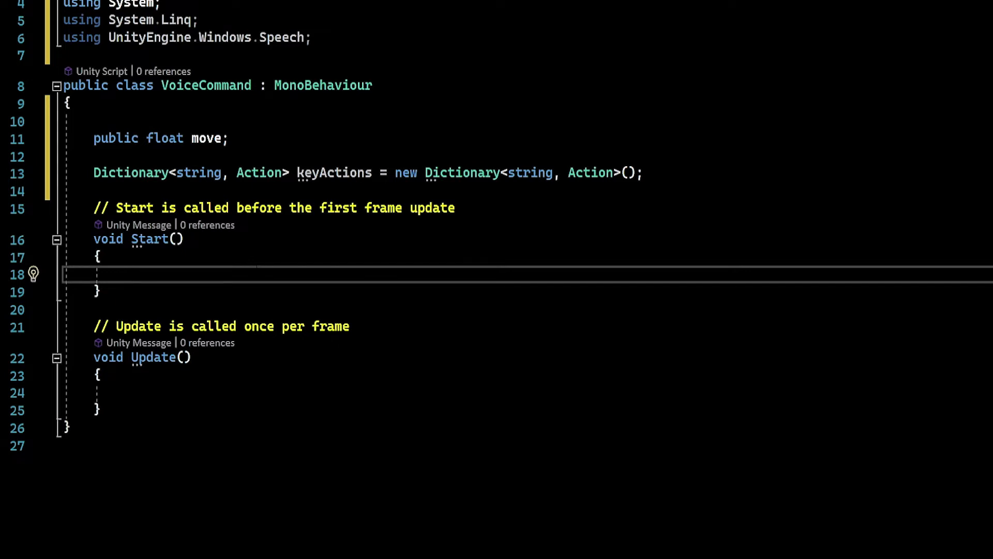
Begin keyActions.Add("vorwärts") in Start and insert a blank line below the Start method.
type("keyaa")
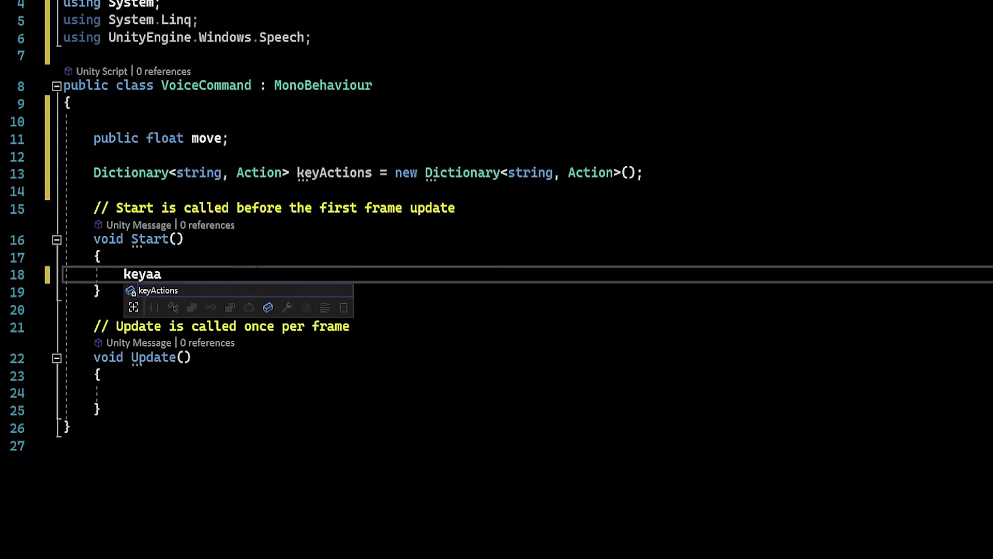
key("Tab")
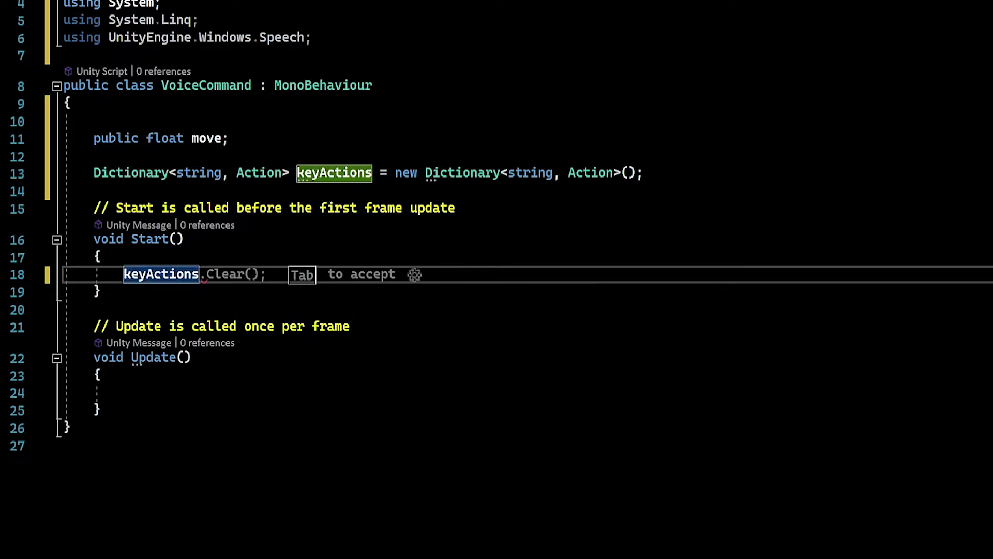
type(".a")
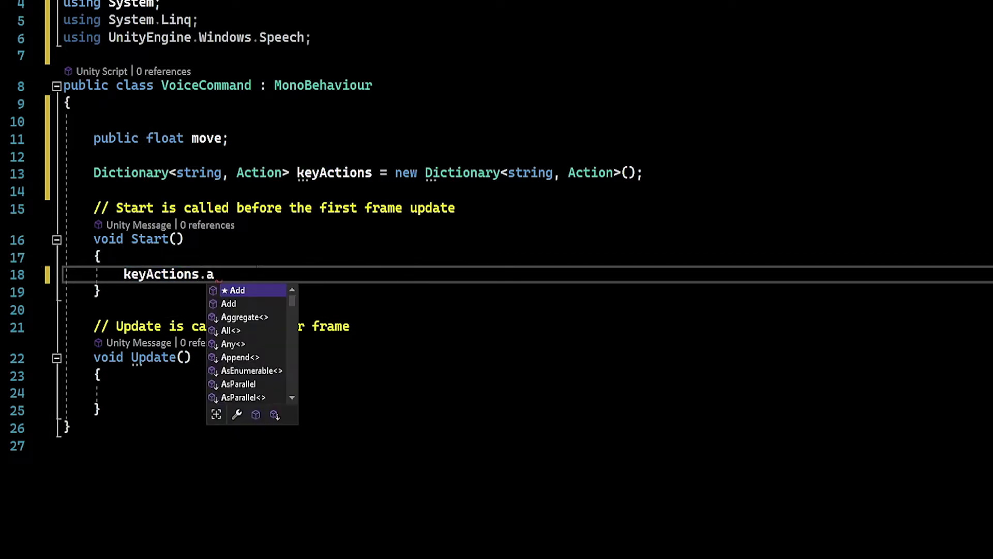
key("Tab")
type("(")
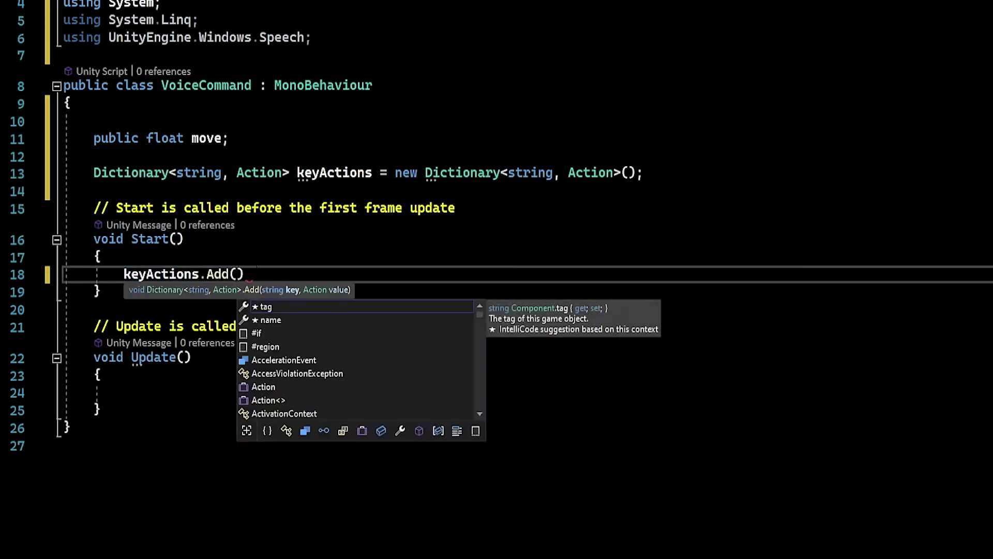
type("\"")
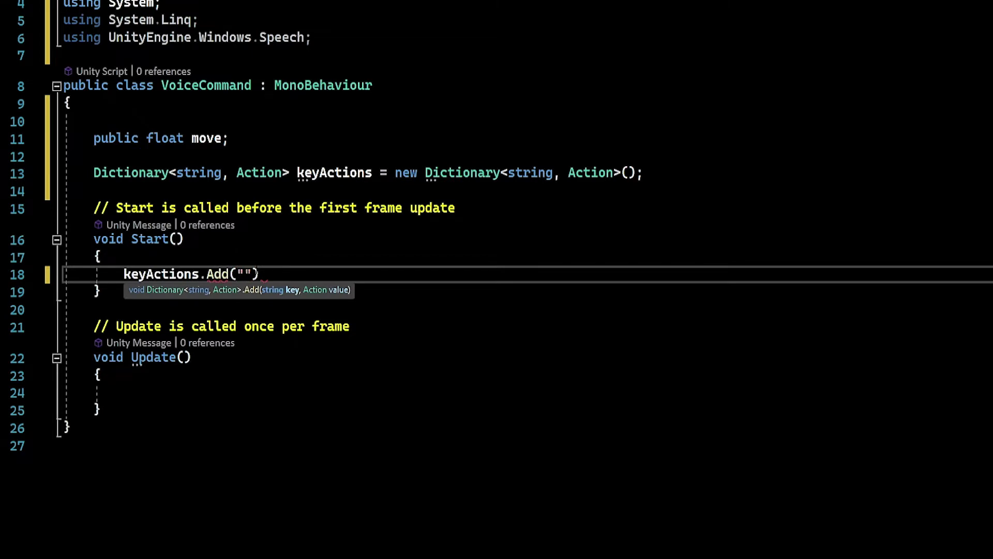
type("vor")
type("wärts")
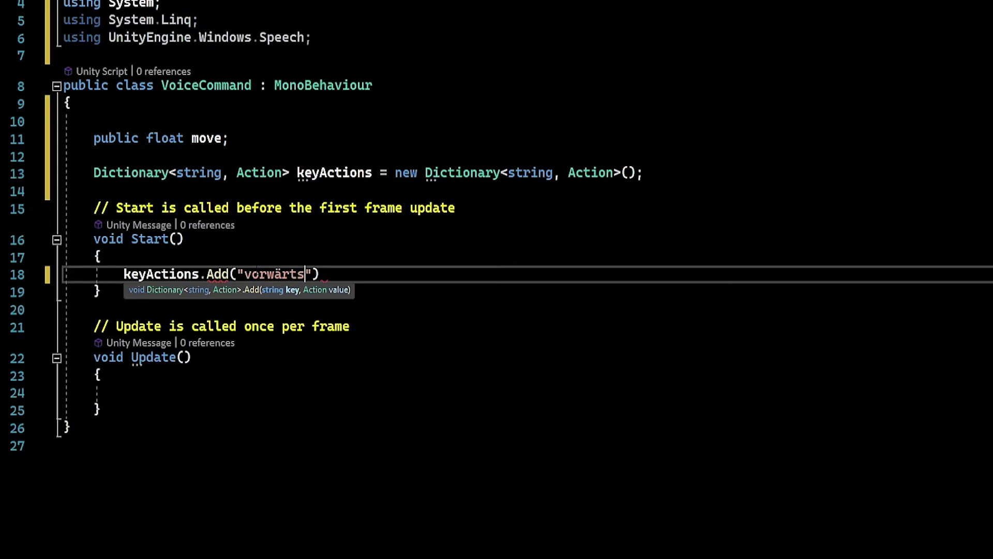
type("\"")
type(")")
key("Return")
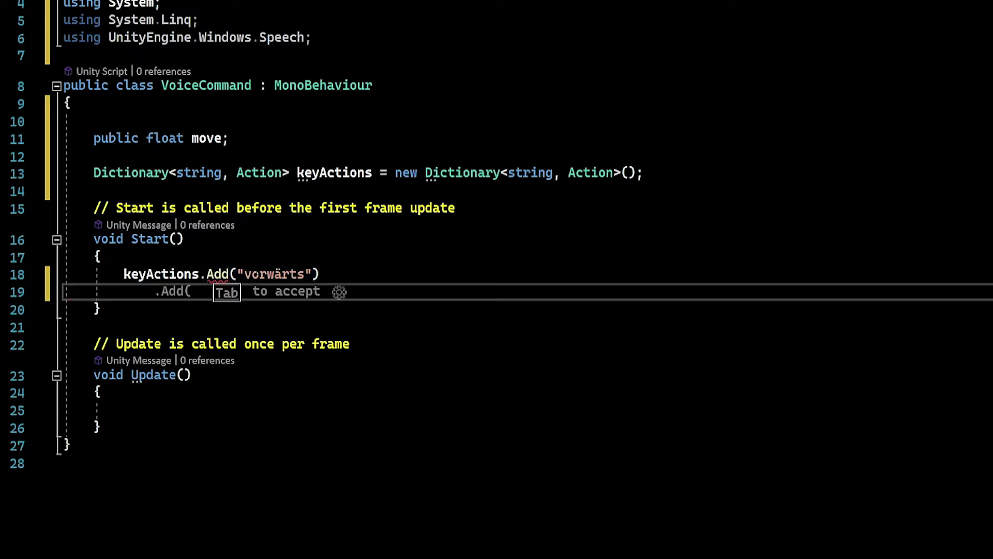
left_click(320, 274)
key("Down")
key("Down")
key("Down")
key("Down")
key("Down")
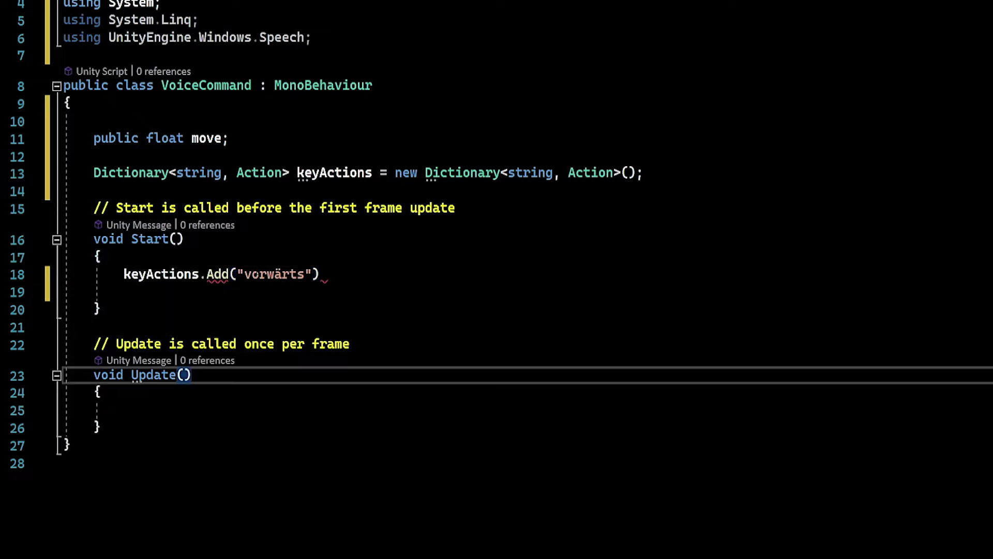
key("Up")
key("Up")
key("Return")
key("Return")
Write a vor() method containing 'transform.position += new Vector3(0, 0, move);'.
key("Up")
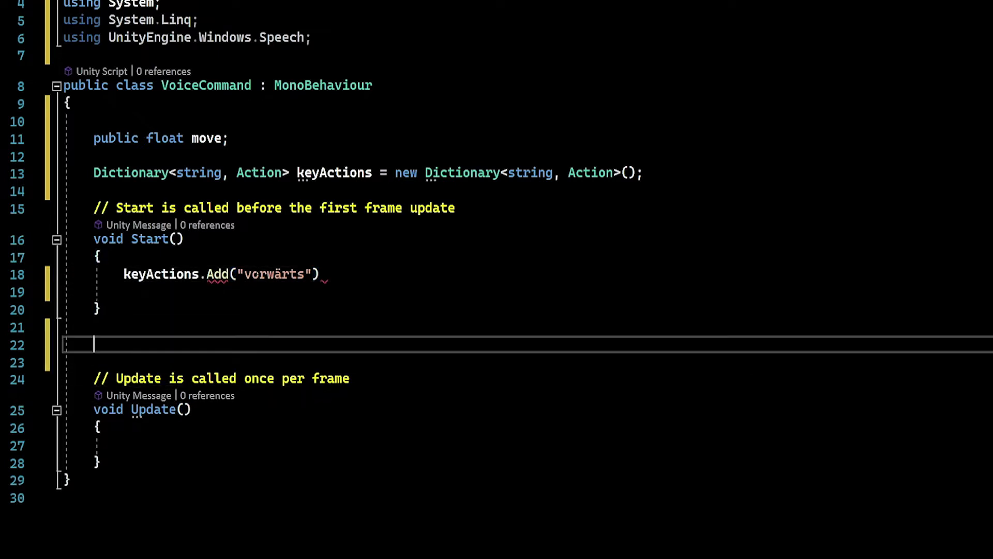
type("void ")
type("vor)")
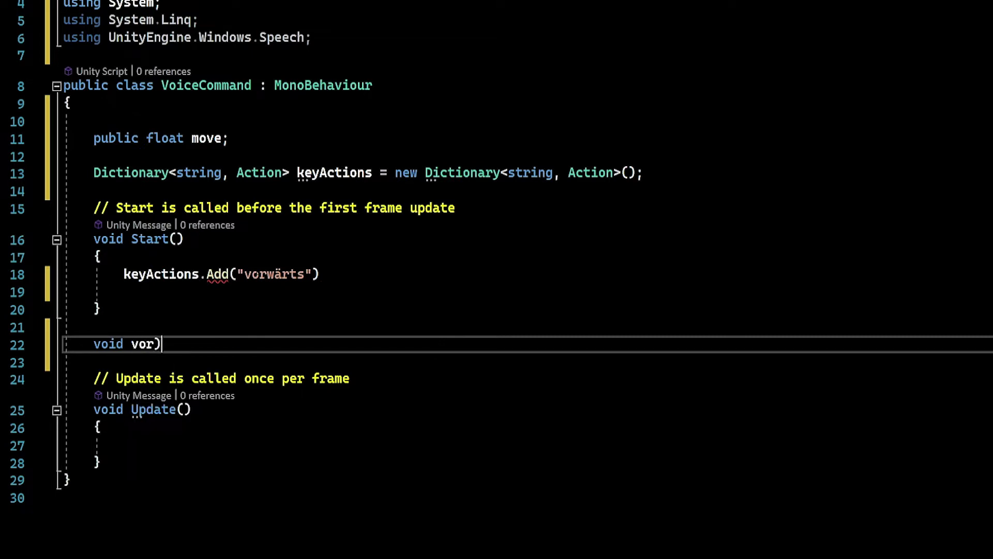
type("(")
type(" {")
key("Return")
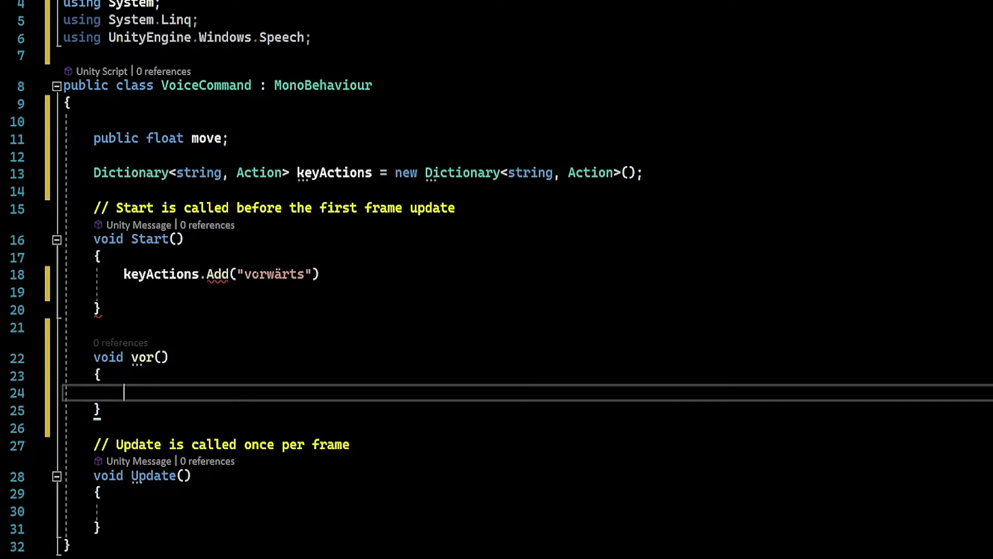
type("tra")
key("Tab")
type(".")
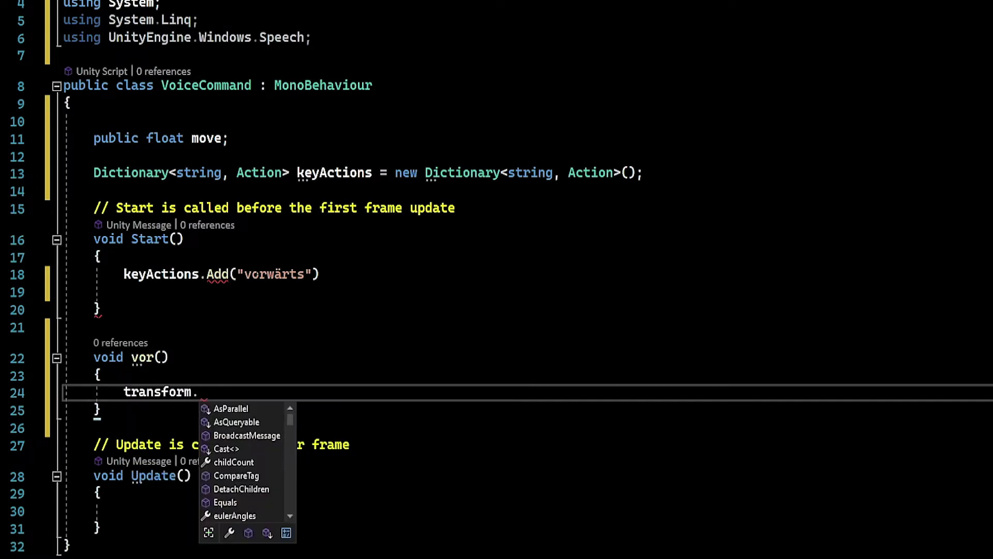
type("p")
key("Tab")
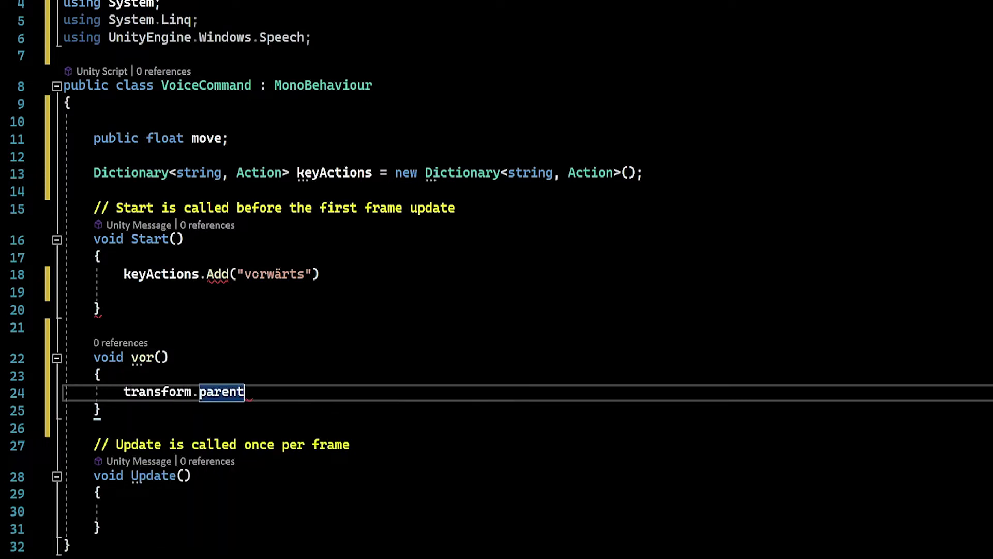
key("BackSpace")
key("BackSpace")
key("BackSpace")
key("BackSpace")
type("o")
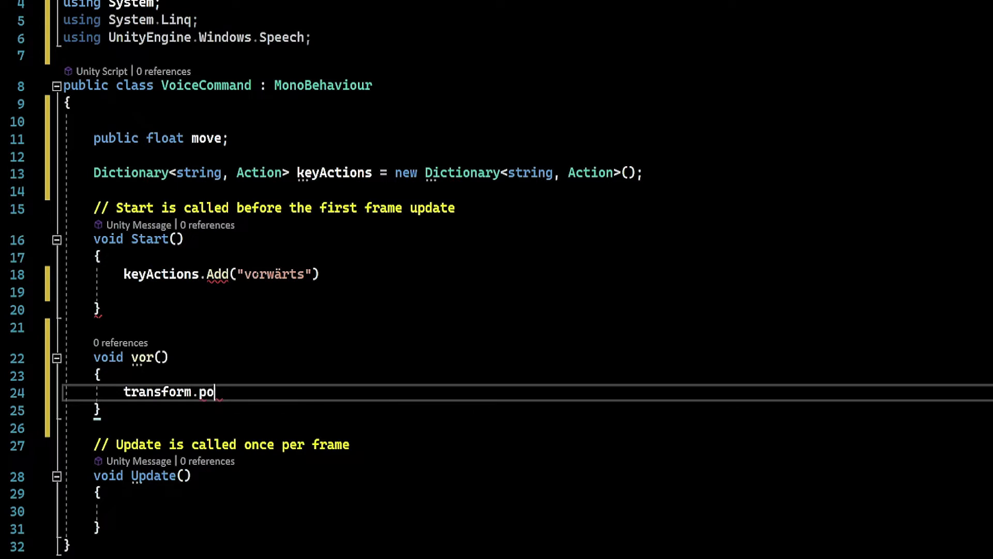
key("Tab")
type("+=")
type(" new Ve")
key("Tab")
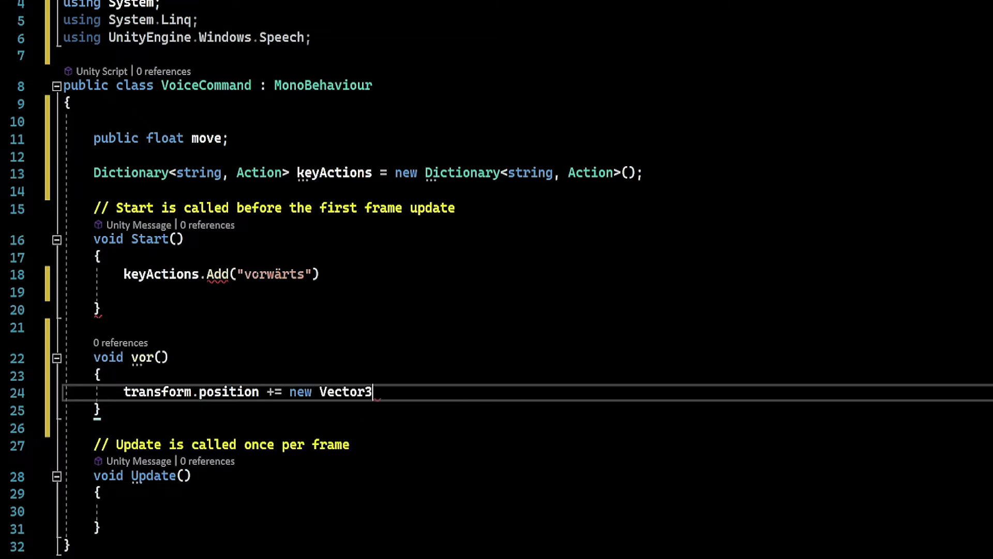
type("(0, 0")
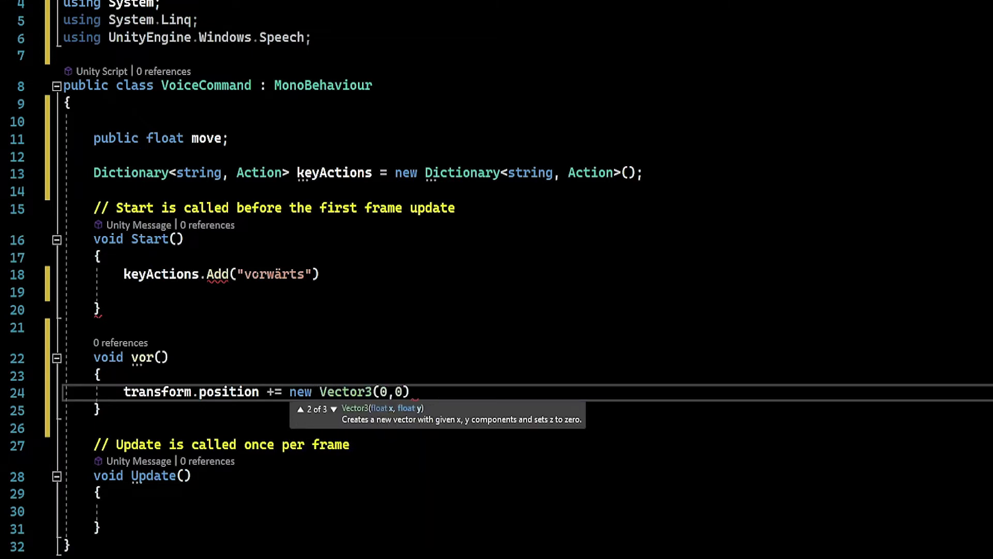
type(", ")
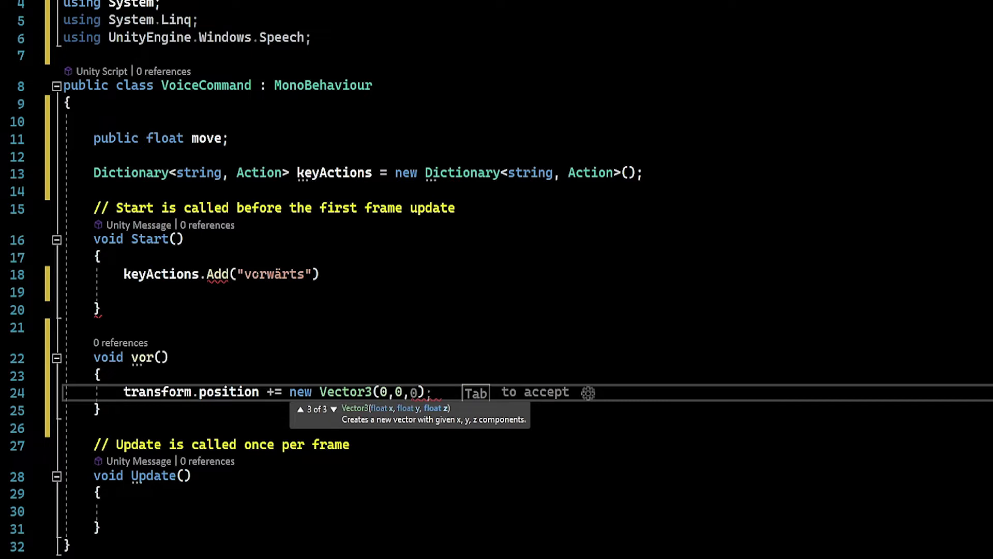
type("move)")
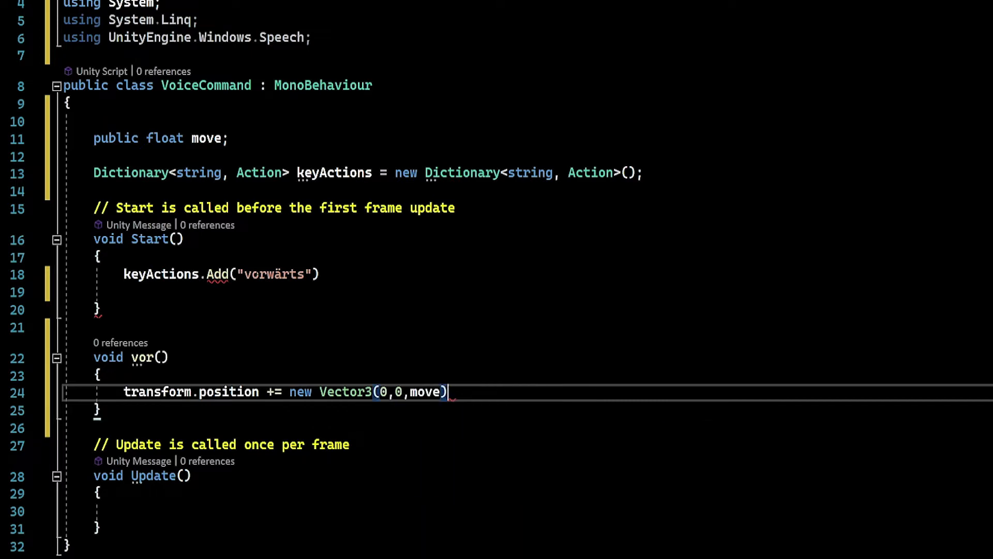
type(";")
key("Down")
key("Down")
key("Up")
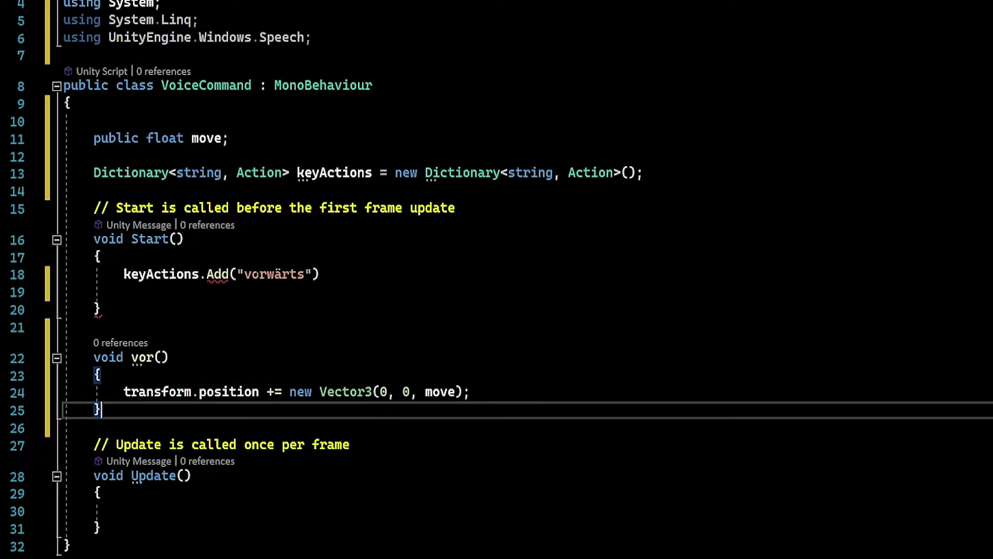
key("Return")
key("Return")
Create back() by copying vor's position line into it and changing move to -move.
type("voi")
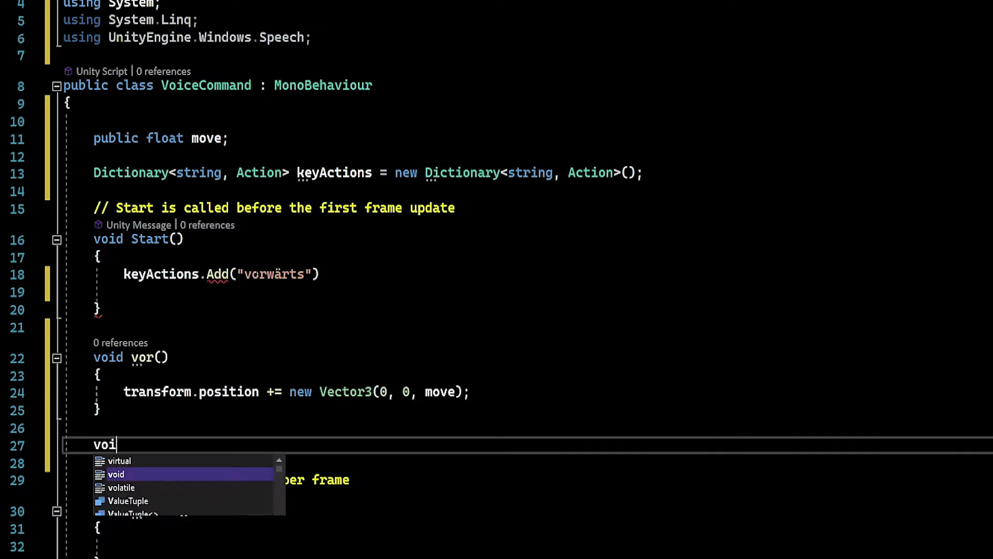
type("d ba")
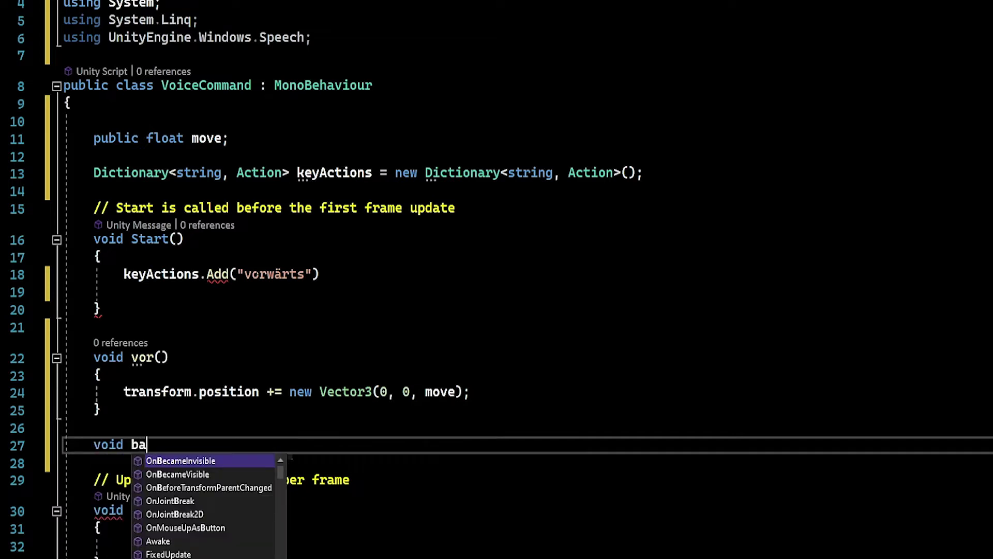
type("ck() { }")
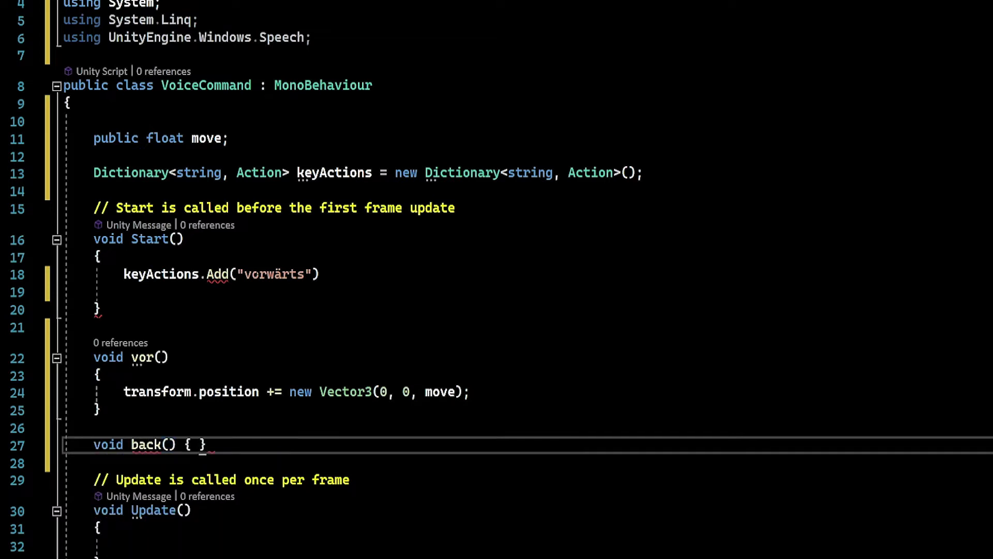
key("Return")
key("Up")
key("Up")
key("Up")
key("Up")
key("shift+Up")
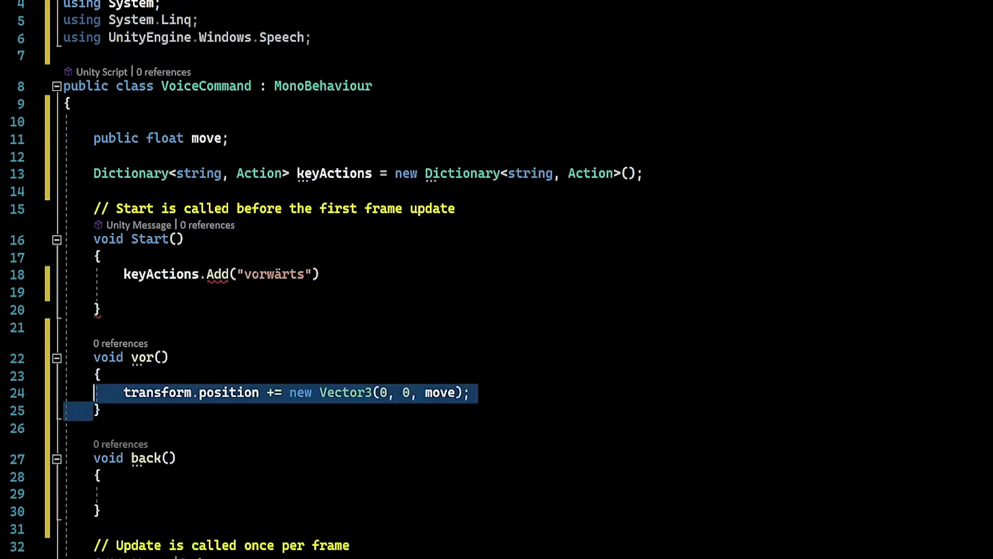
key("ctrl+c")
key("Down")
key("Down")
key("Down")
key("Down")
key("Down")
key("ctrl+v")
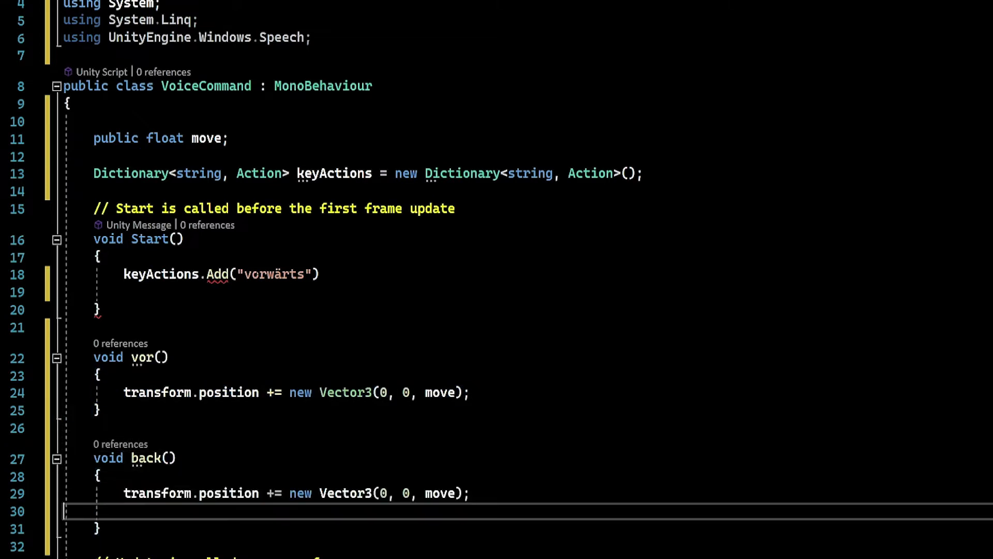
key("Up")
key("Down")
key("Up")
key("End")
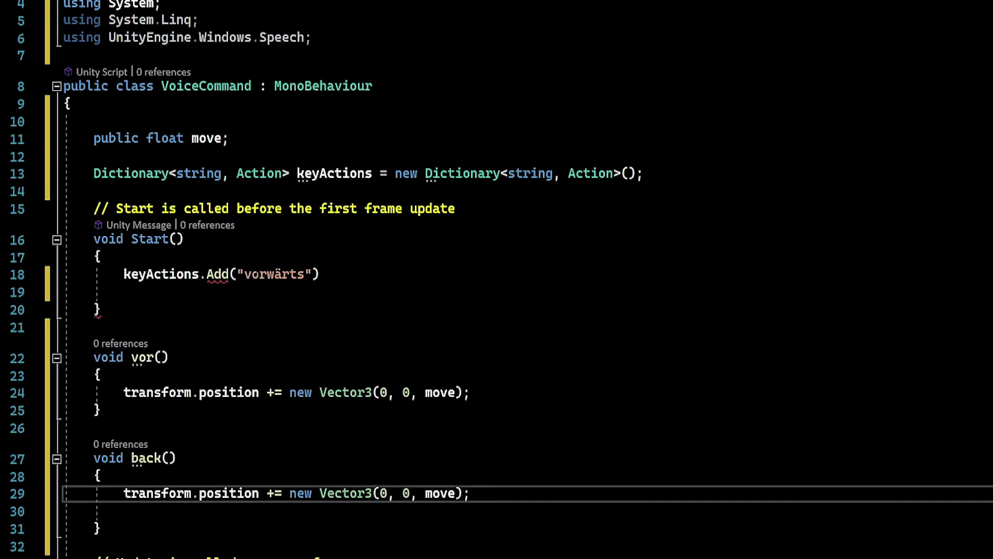
key("Left")
key("Left")
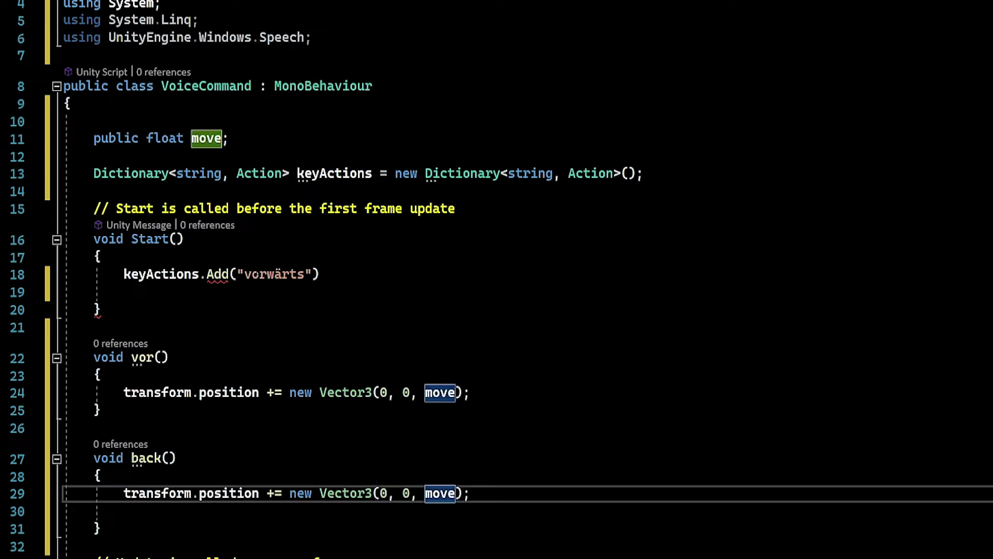
key("ctrl+Left")
type("-")
key("Down")
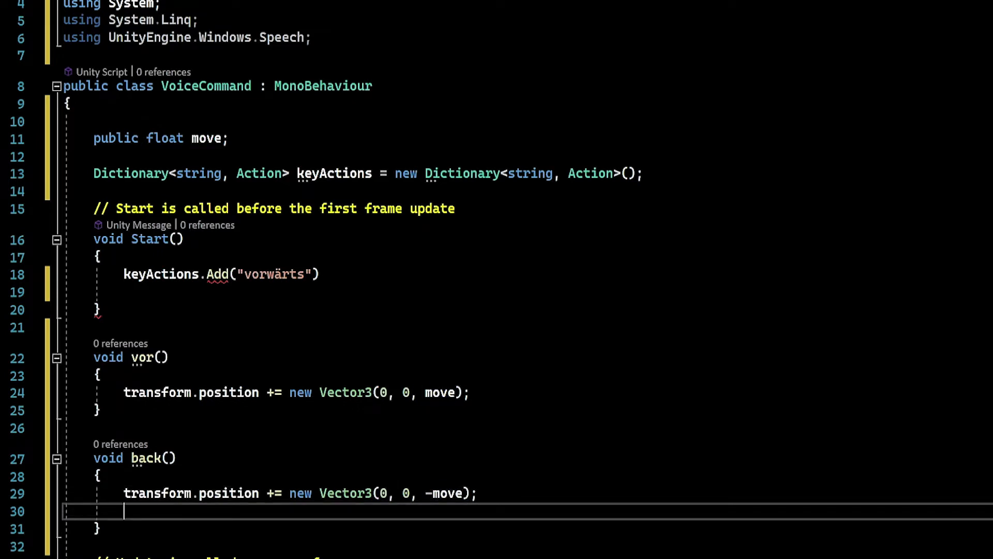
left_click(321, 274)
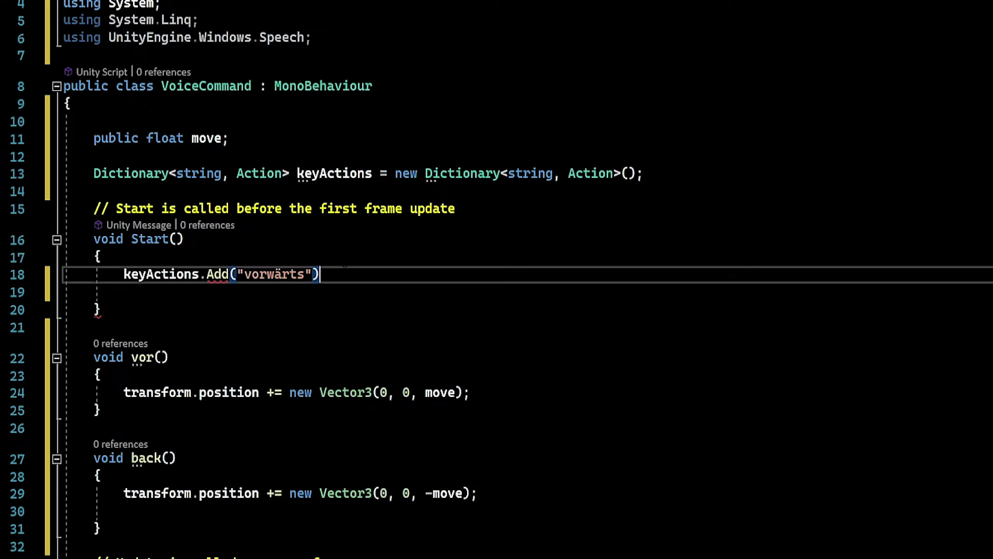
Complete the first entry as keyActions.Add("vorwärts", vor).
left_click(312, 274)
type(", v")
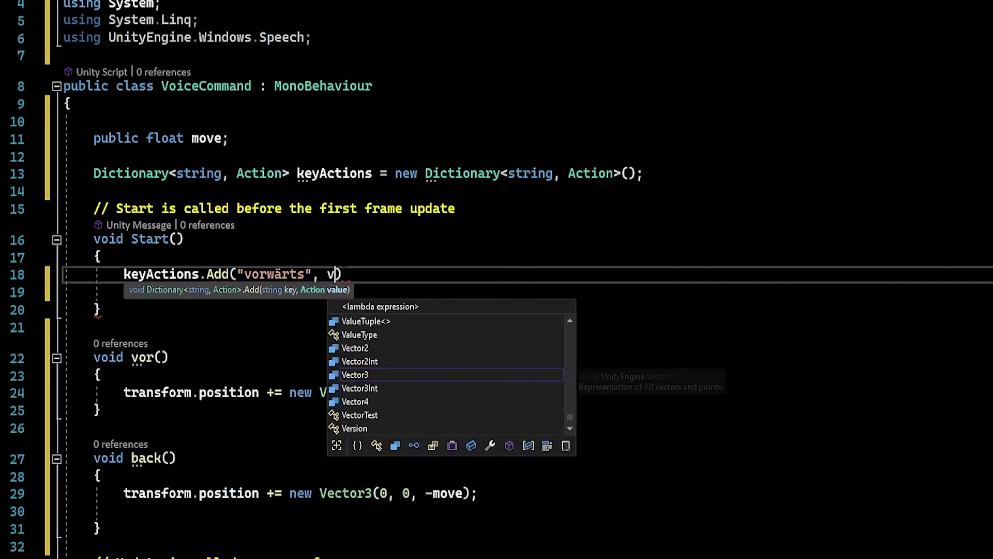
type("or")
key("Escape")
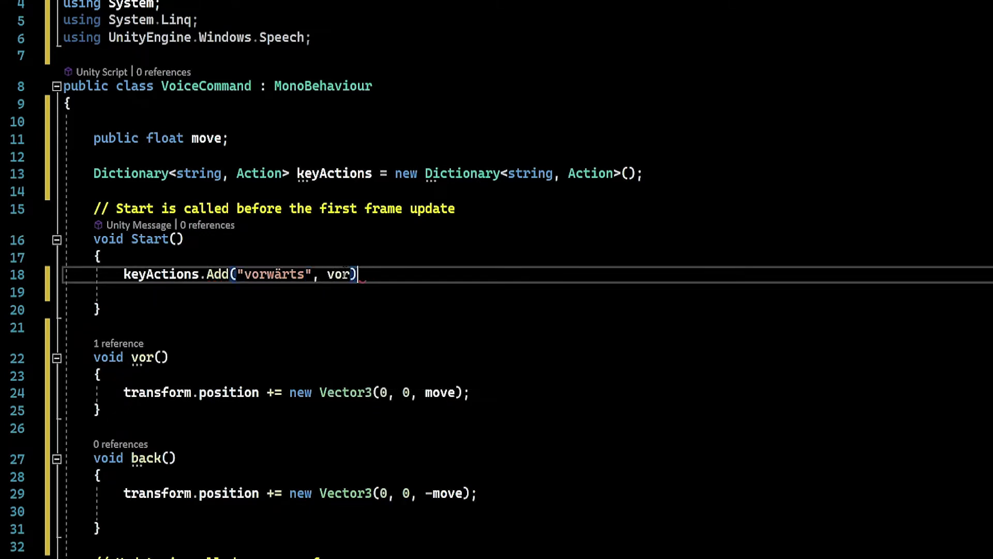
type(";")
key("Return")
Duplicate the Add line and change its keyword to "zurück".
key("shift+Up")
key("ctrl+c")
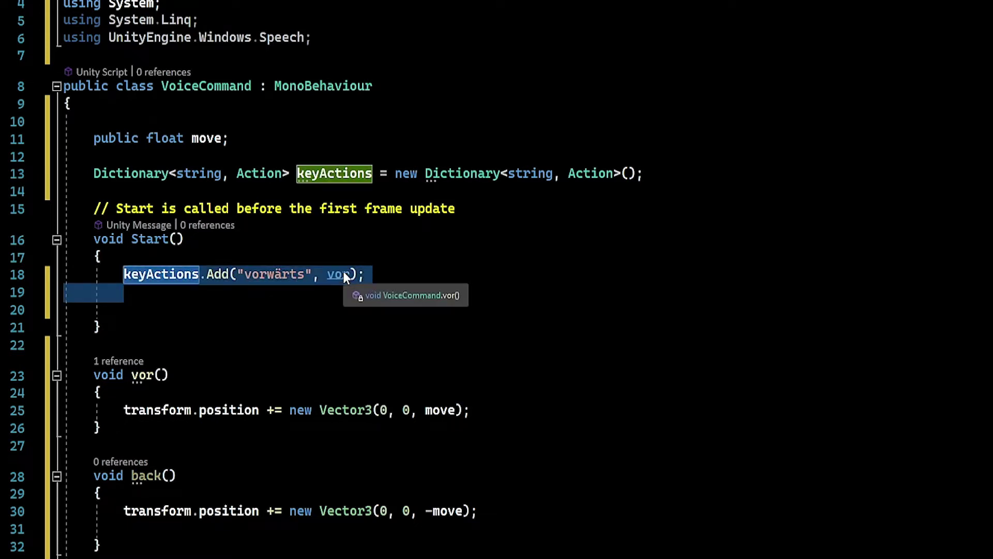
key("Right")
key("ctrl+v")
key("Up")
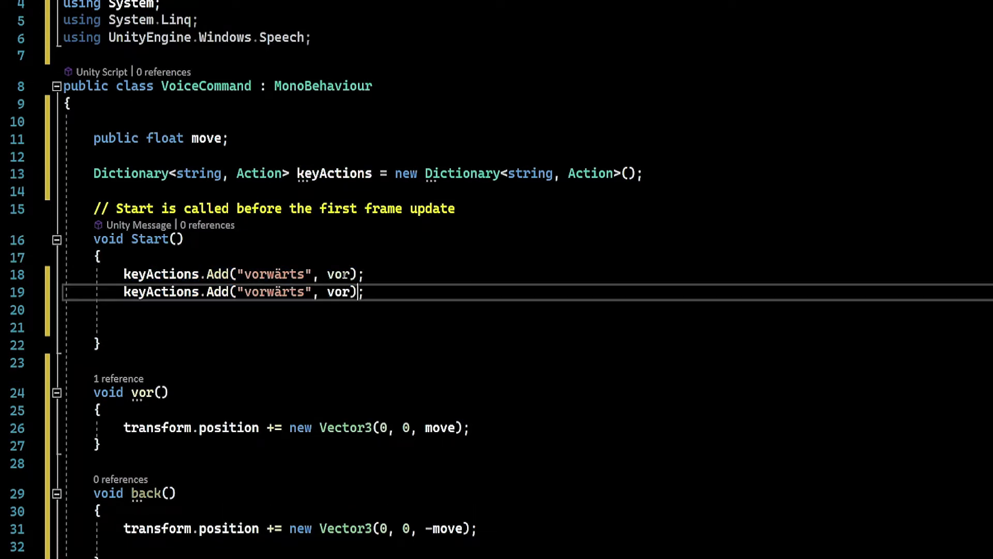
key("End")
key("Left")
key("Left")
key("Left")
key("Left")
key("Left")
key("BackSpace")
key("BackSpace")
key("BackSpace")
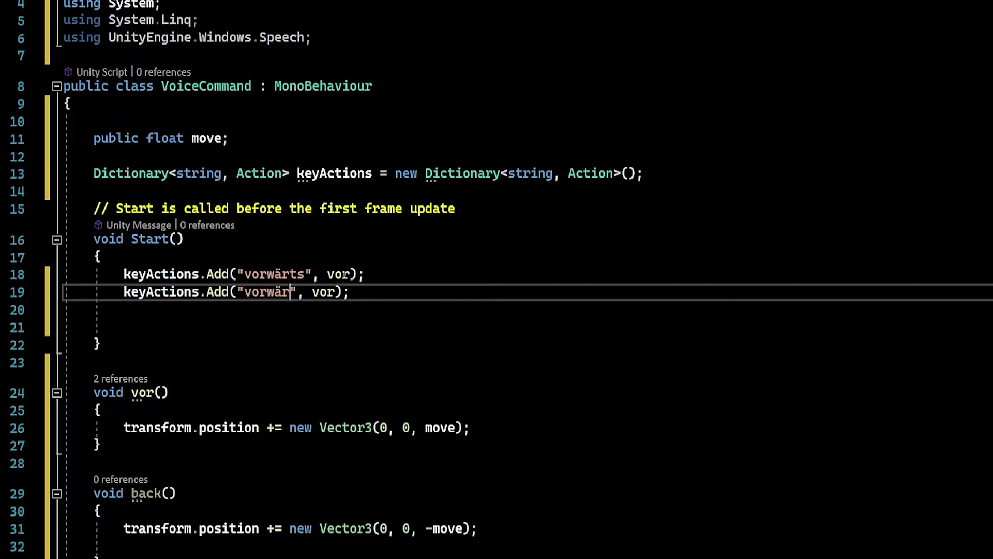
key("BackSpace")
key("BackSpace")
key("BackSpace")
key("BackSpace")
key("BackSpace")
type("zr")
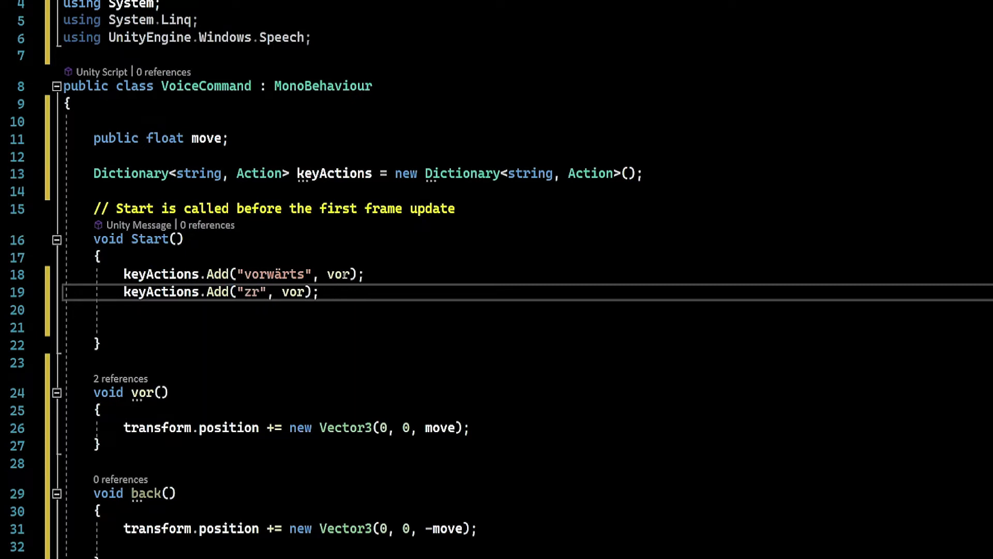
key("BackSpace")
type("u")
type("rück")
Make back the zurück entry's action and add blank lines inside Start.
key("Right")
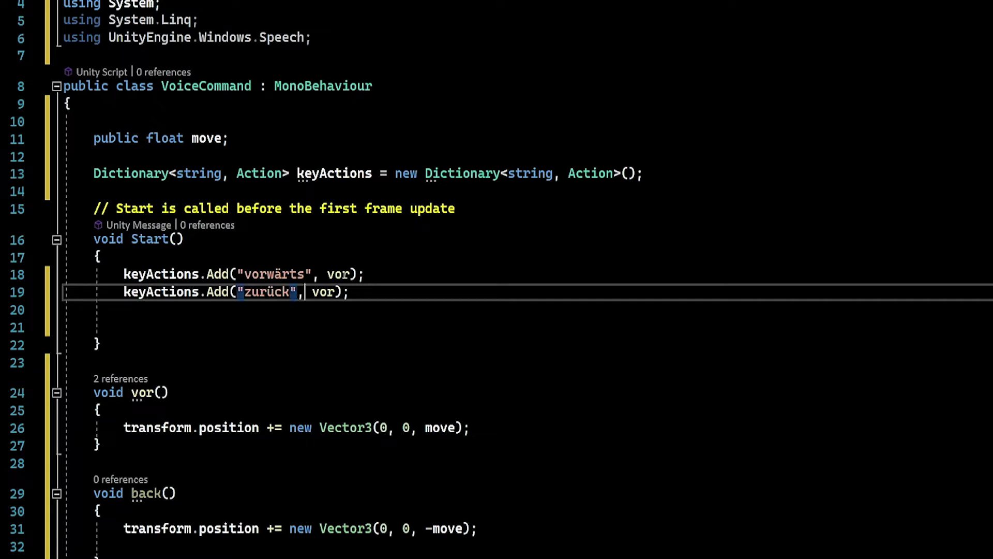
key("Right")
key("Right")
key("ctrl+shift+Right")
key("Delete")
type("ba")
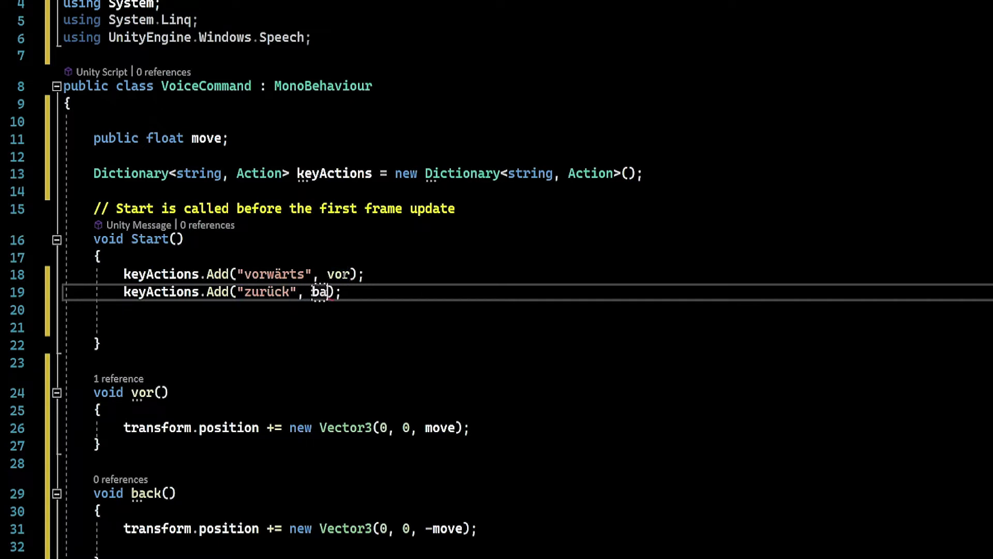
type("ck")
key("Escape")
key("End")
key("Return")
key("Down")
key("Return")
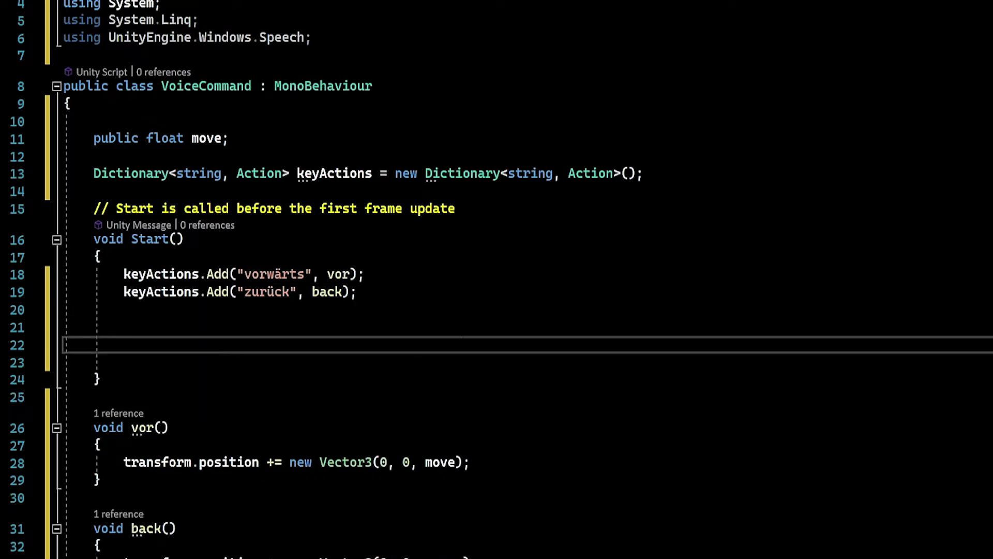
Declare a KeywordRecognizer keywordRecognizer field below the keyActions dictionary.
left_click(94, 190)
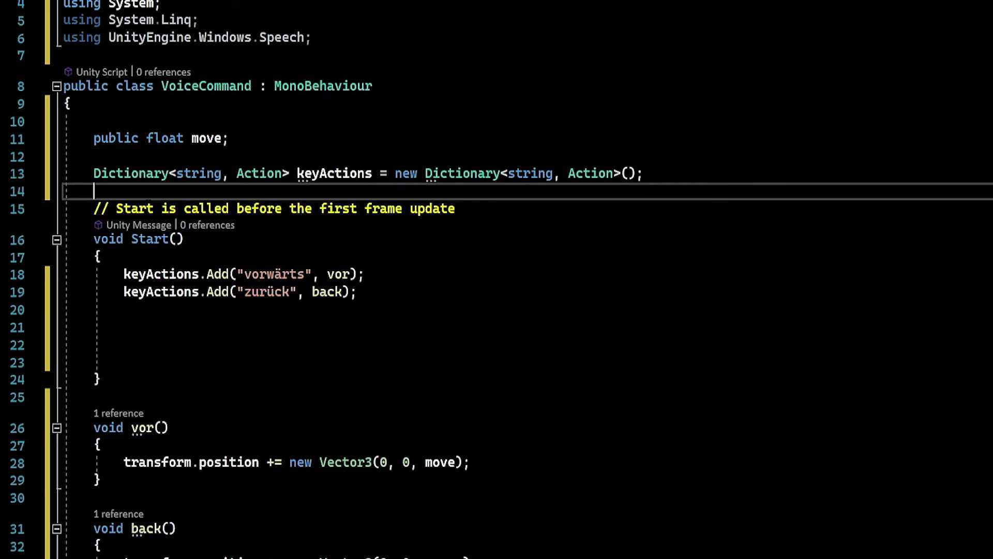
key("Return")
key("Up")
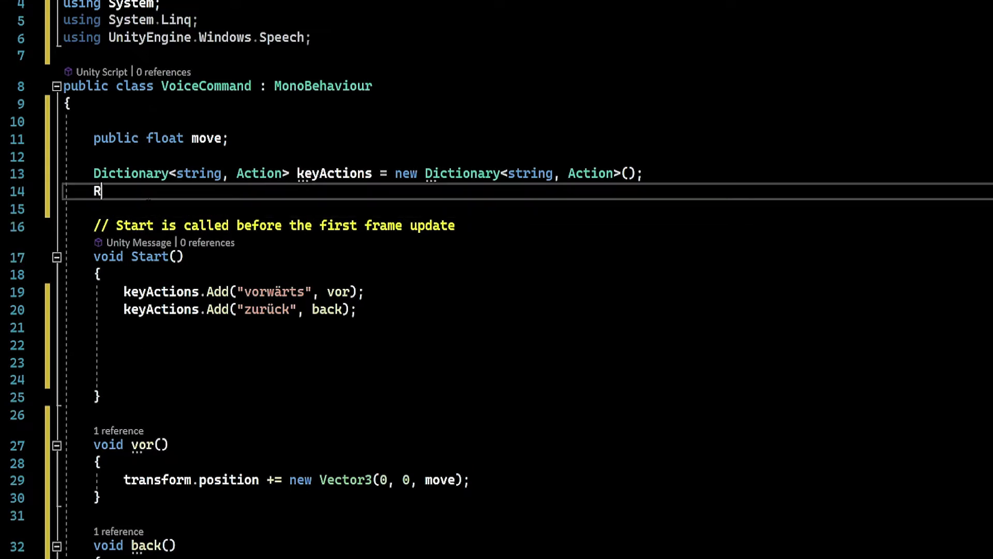
key("BackSpace")
type("Key")
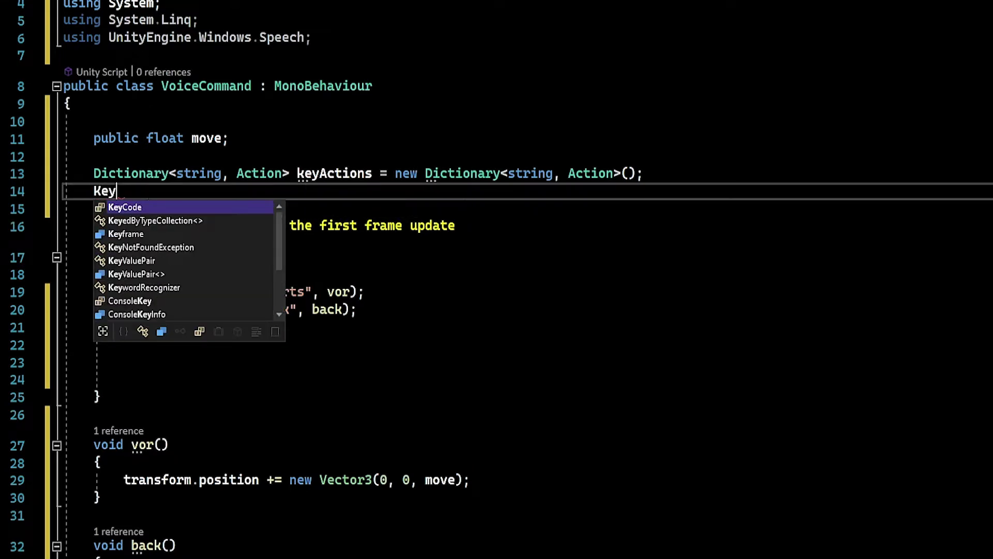
type("w")
key("Tab")
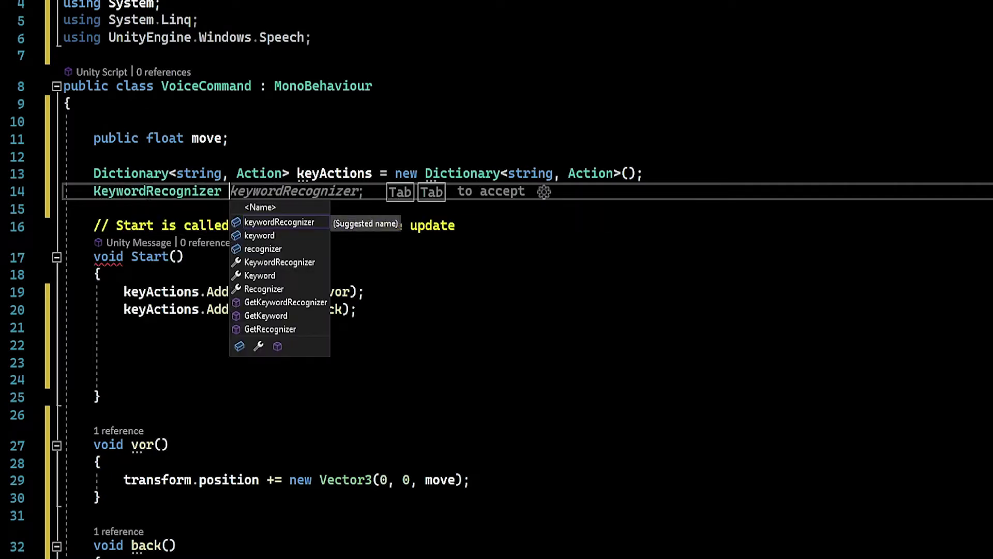
key("Tab")
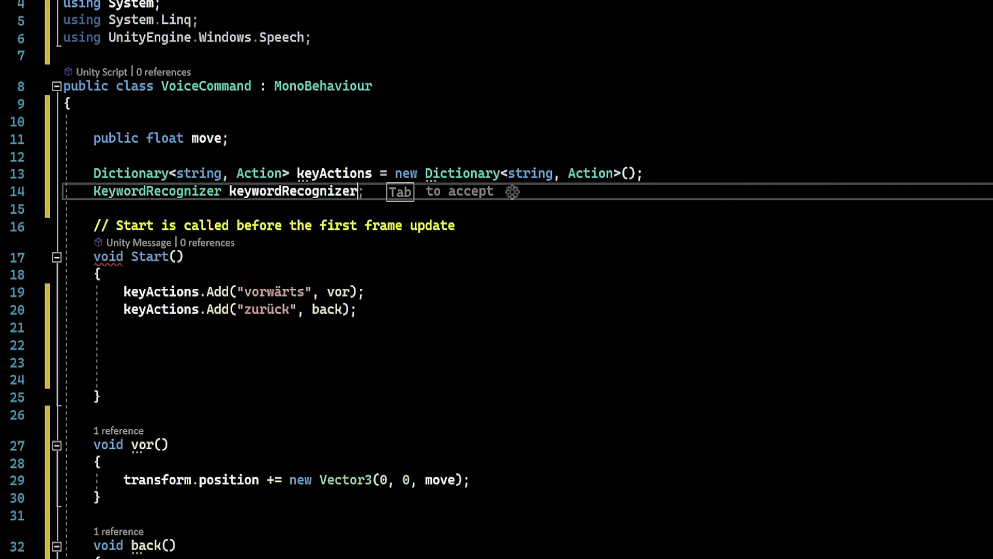
key("Tab")
In Start, assign keywordRecognizer = new KeywordRecognizer(keyActions.Keys.ToArray());.
key("Down")
key("Down")
key("Down")
key("Down")
key("Down")
key("Down")
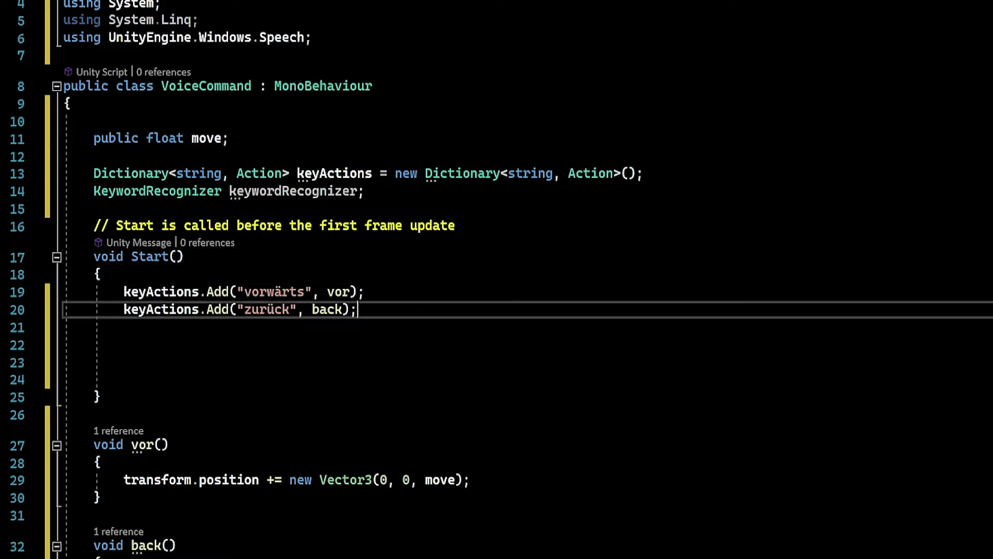
key("Down")
key("Down")
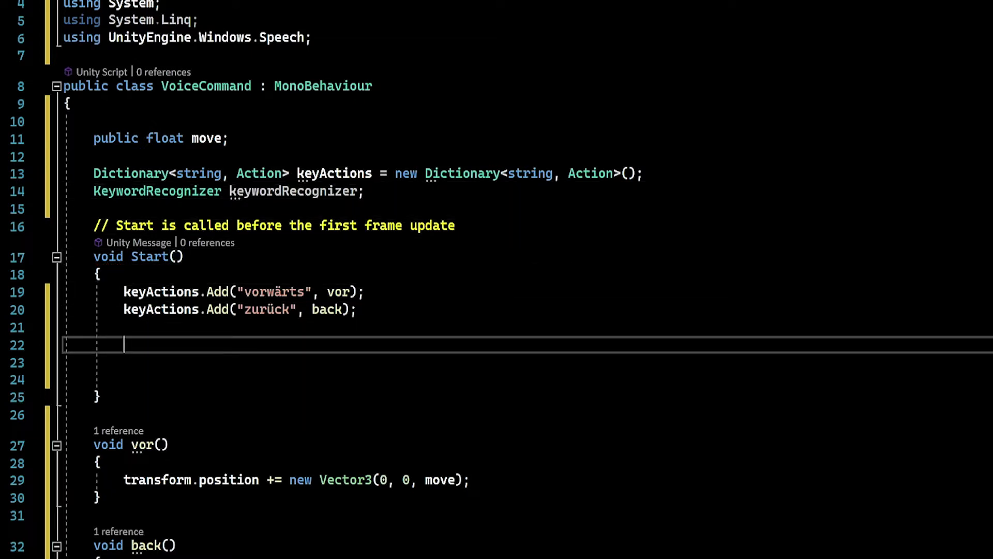
type("keyw")
key("Tab")
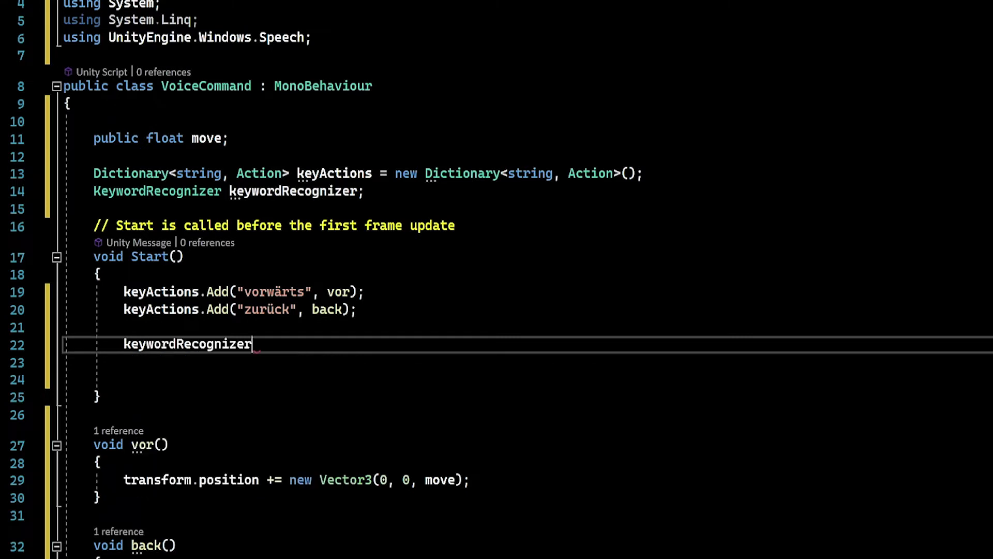
type(" = n")
type("ew K")
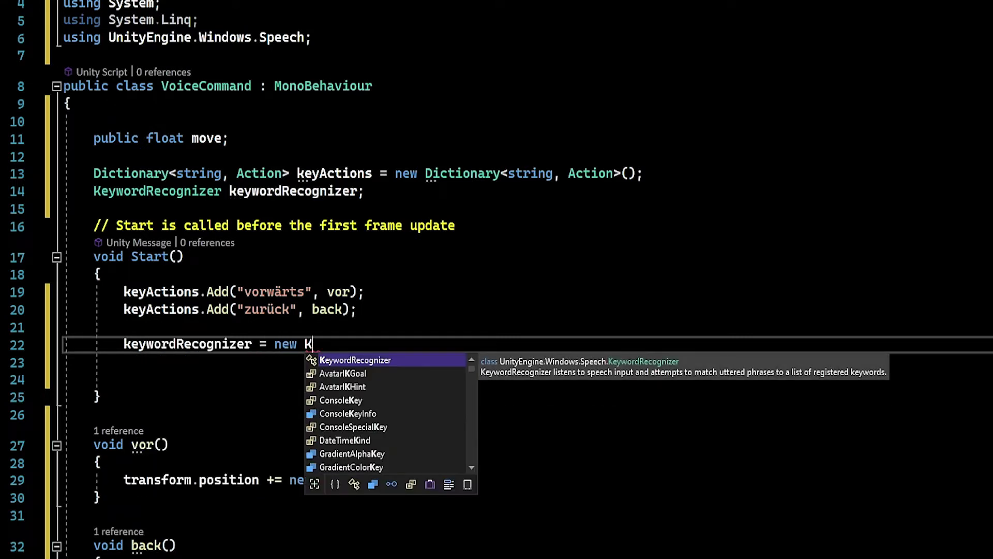
key("Tab")
type("(")
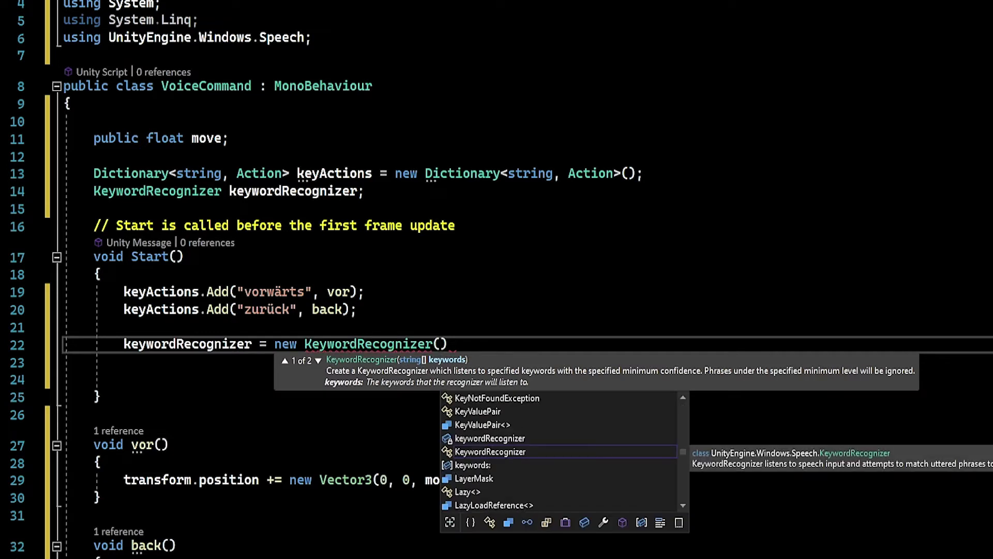
type("key")
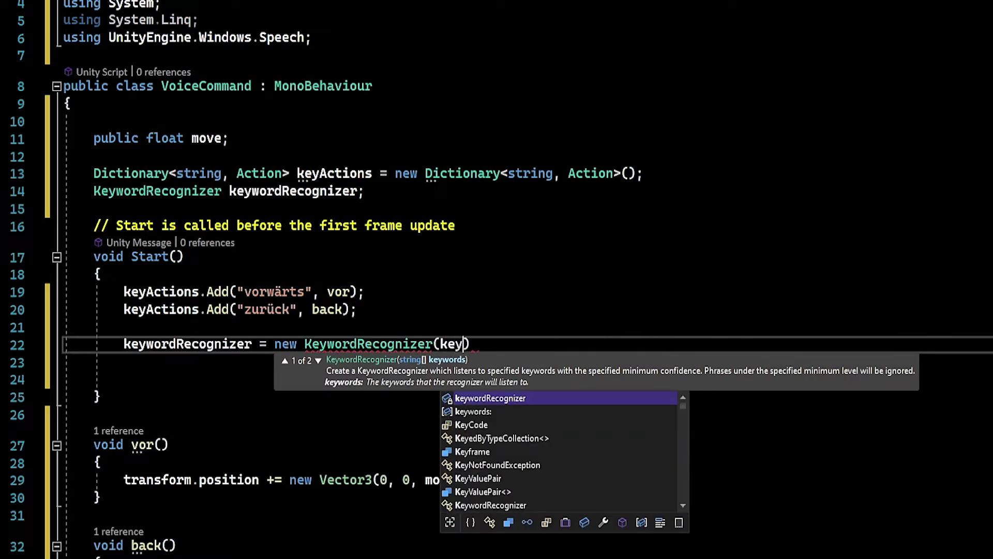
type("A")
key("Tab")
type(".")
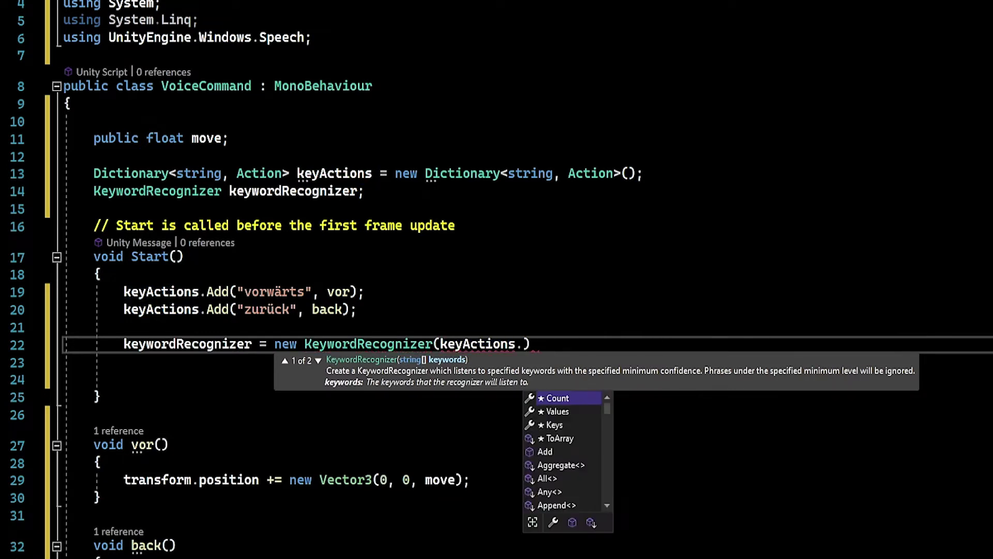
type("k")
key("Tab")
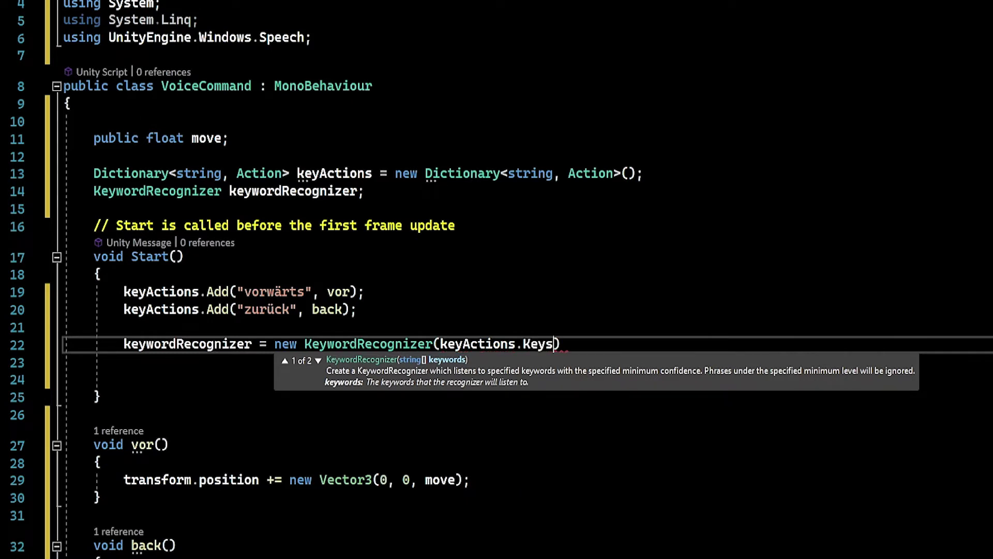
type(".t")
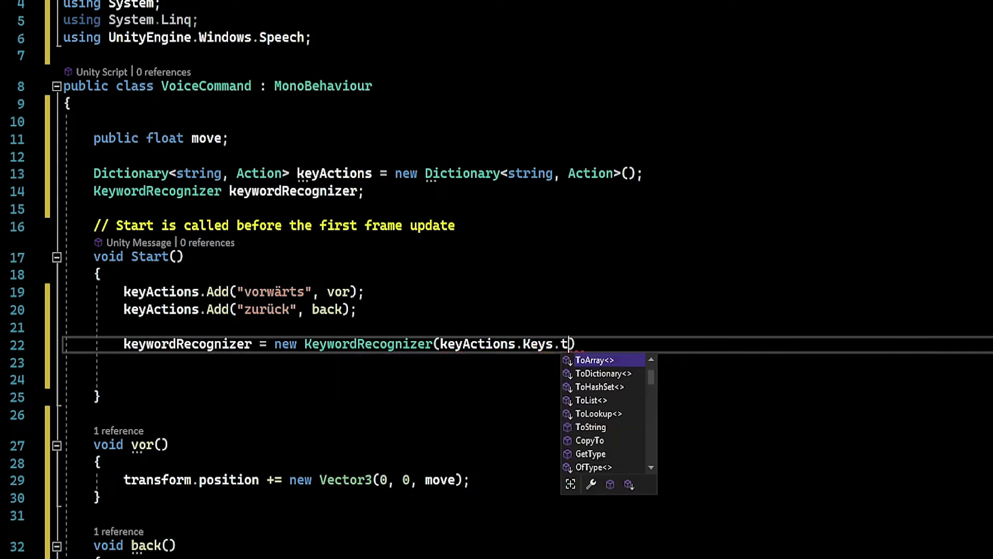
type("p")
key("Escape")
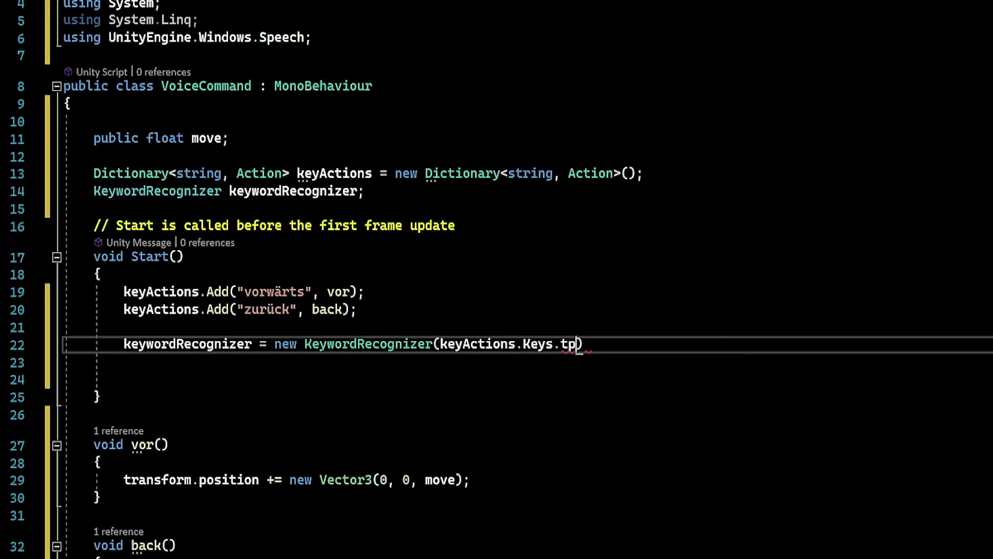
key("BackSpace")
type("oa")
key("Tab")
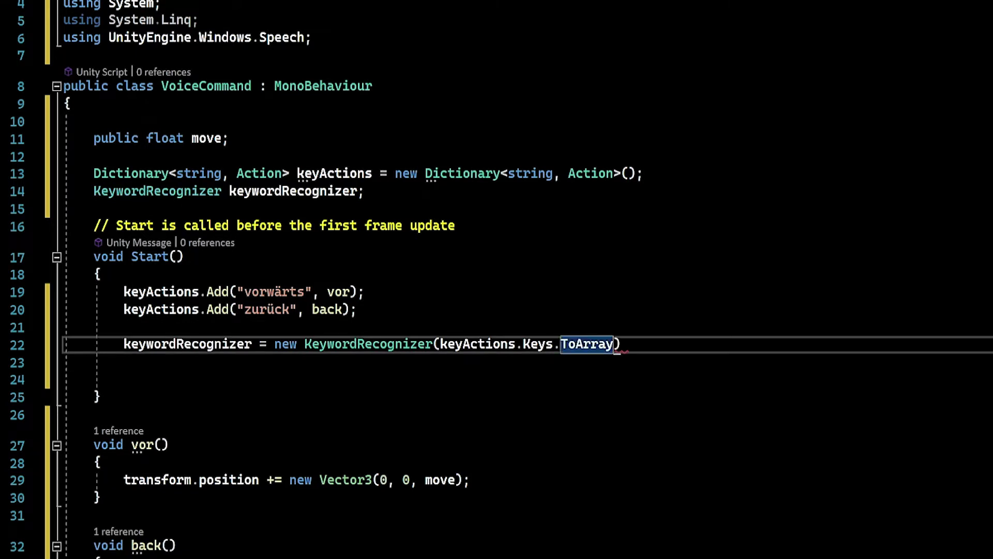
type("())")
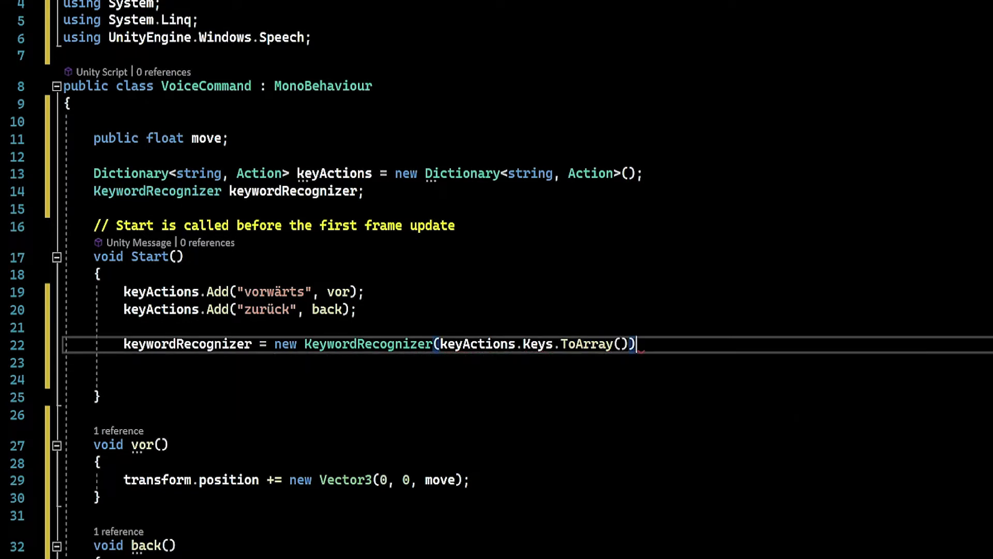
type(";")
left_click(124, 362)
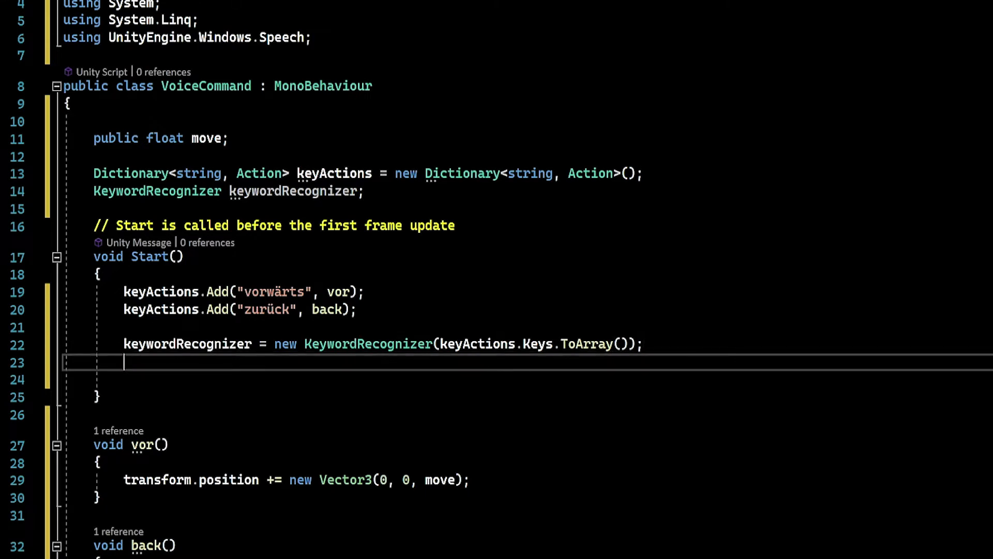
key("Down")
key("Down")
key("Down")
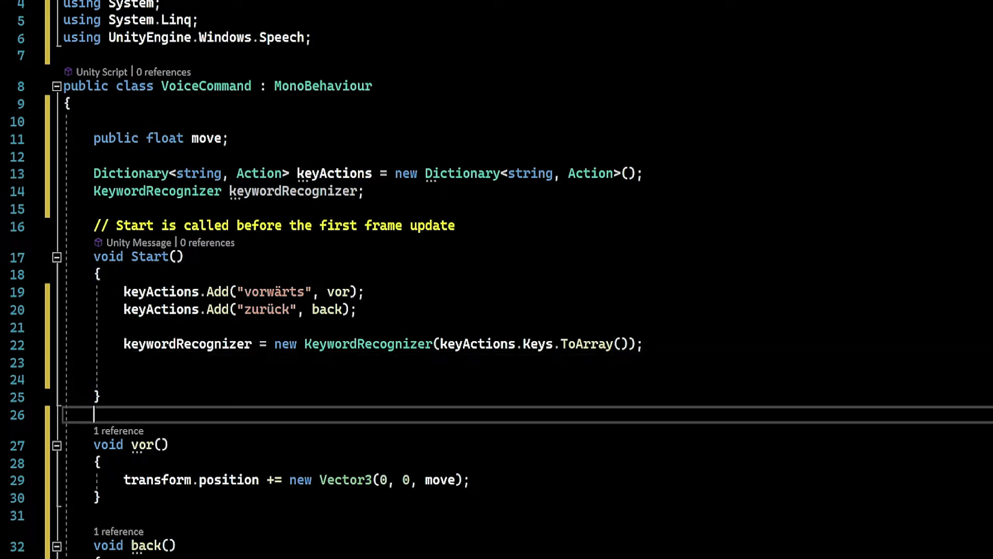
Add a void OnkeyRec(PhraseRecognizedEventArgs args) method below Start.
scroll(497, 279, "down", 1)
scroll(496, 279, "down", 1)
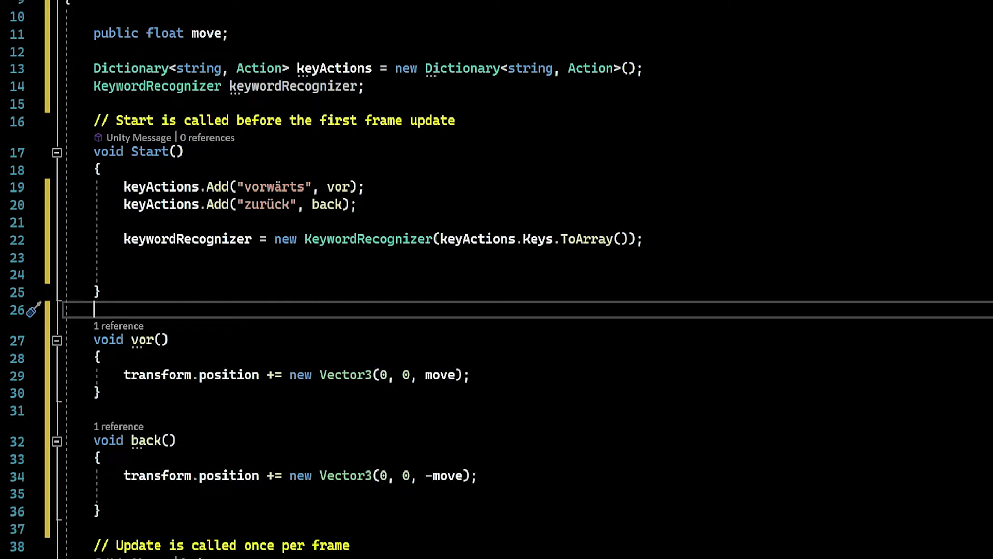
key("Up")
key("Up")
key("Down")
key("Down")
key("Return")
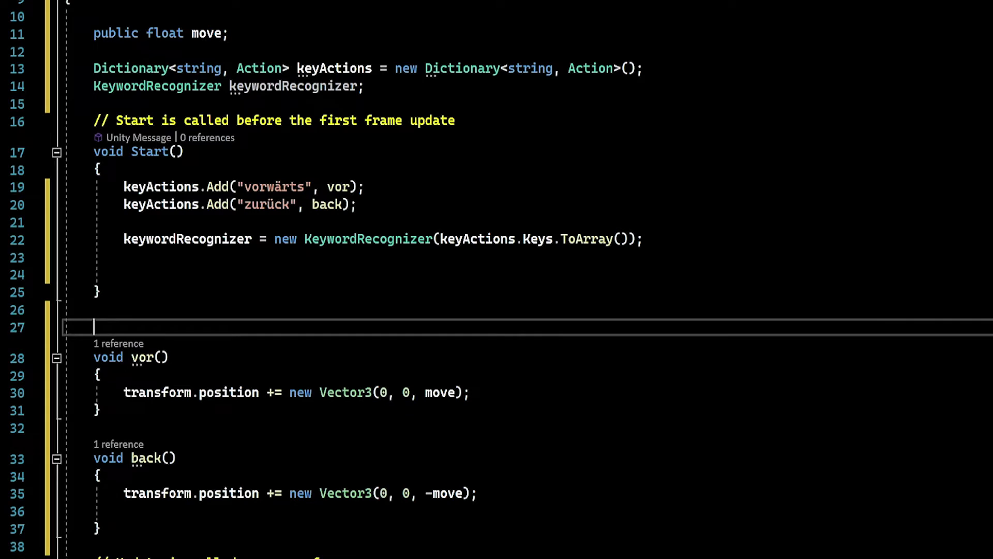
key("Up")
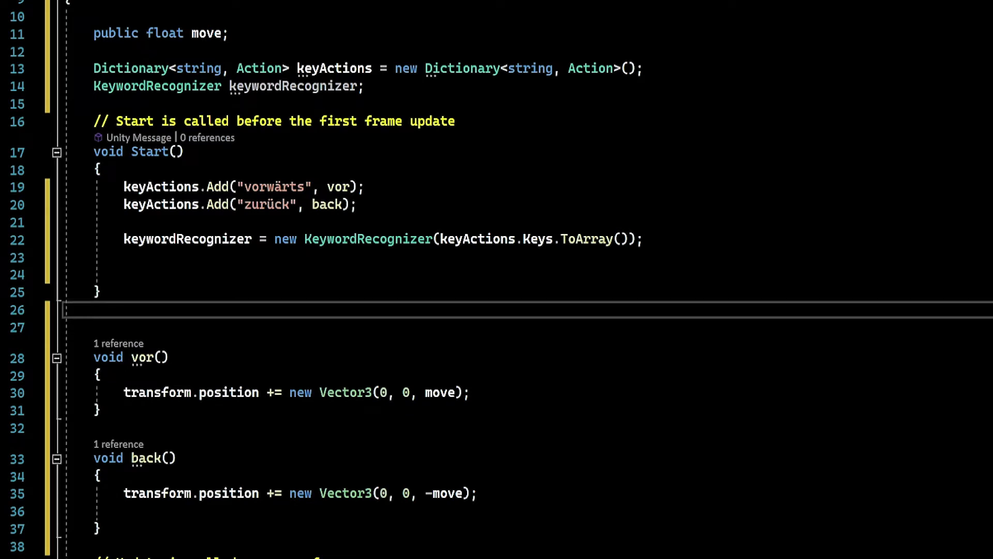
key("Return")
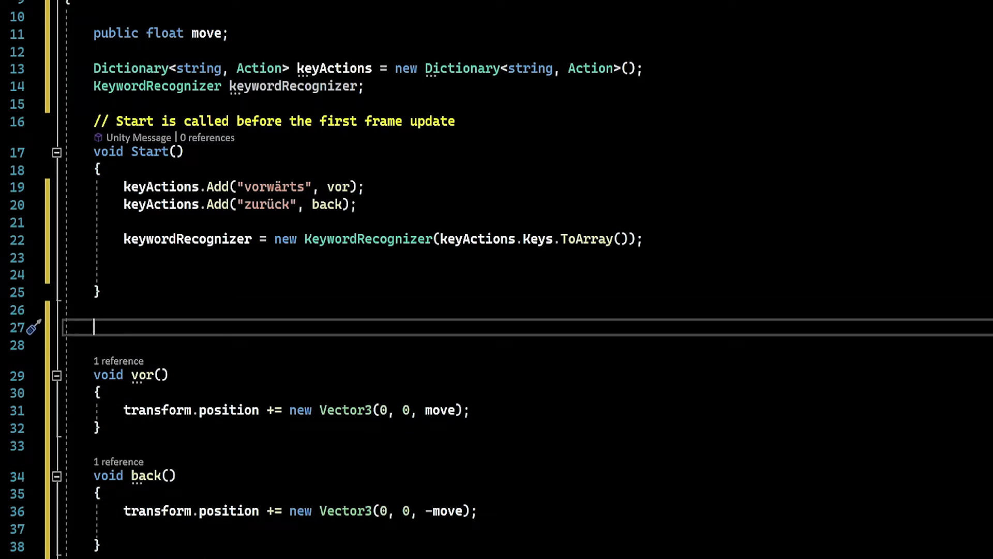
type("void ")
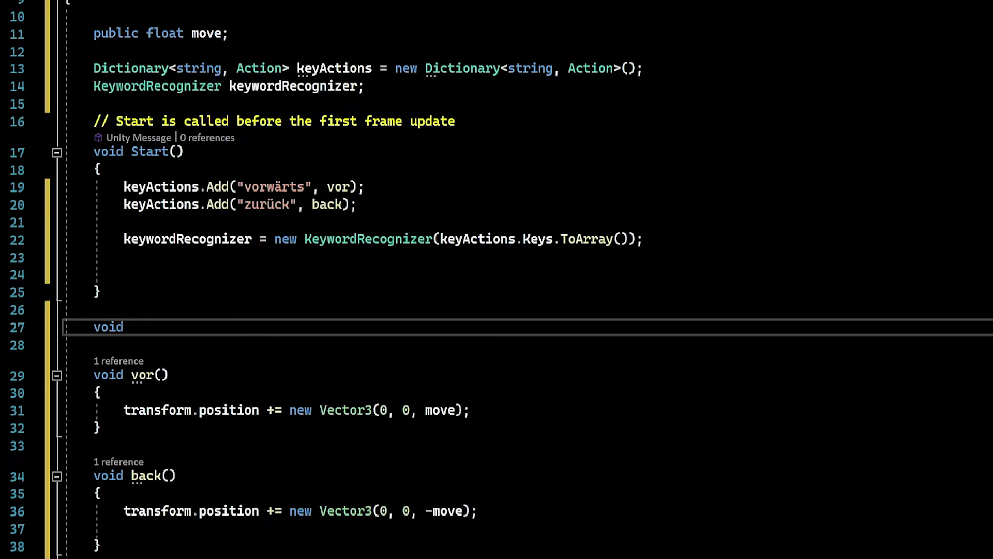
type("Onkey")
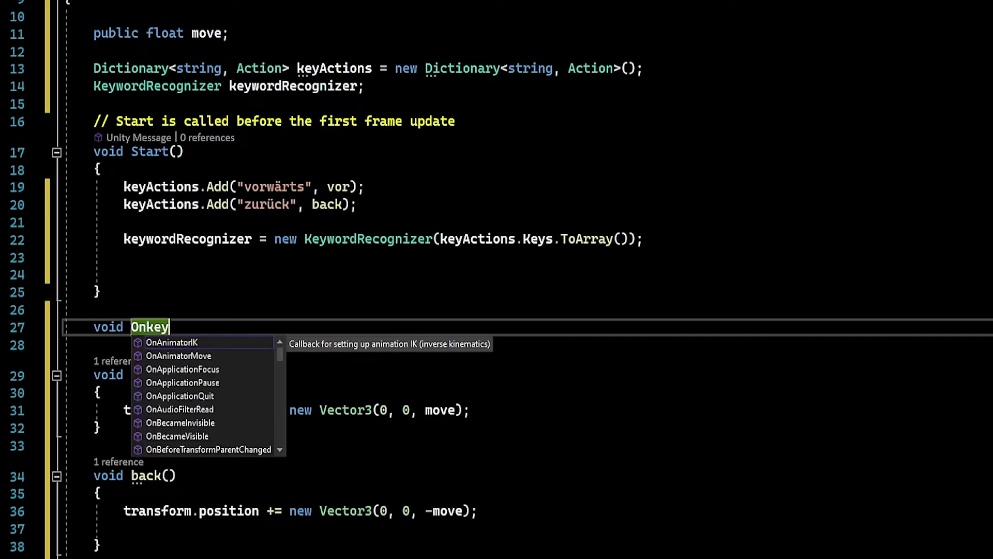
type("Rec(")
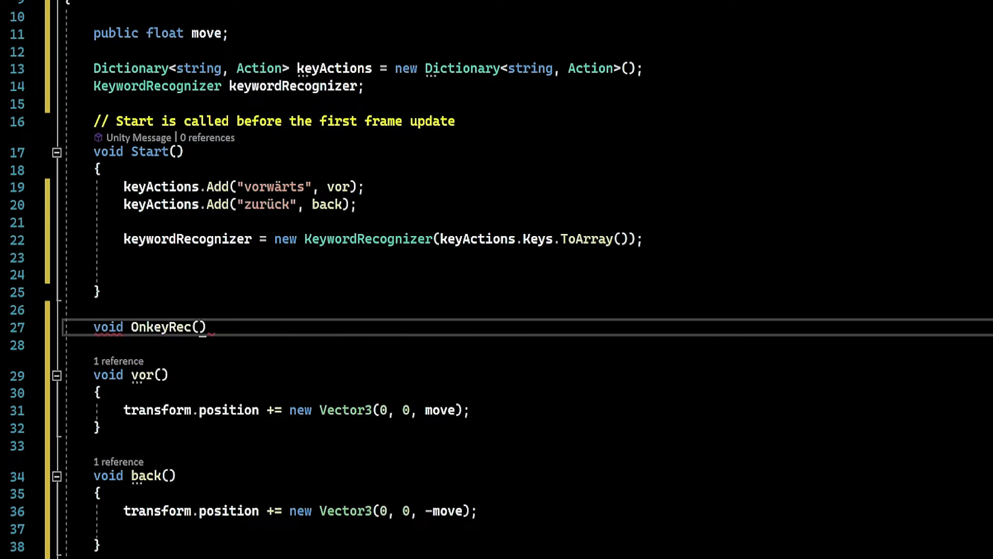
type("Ph")
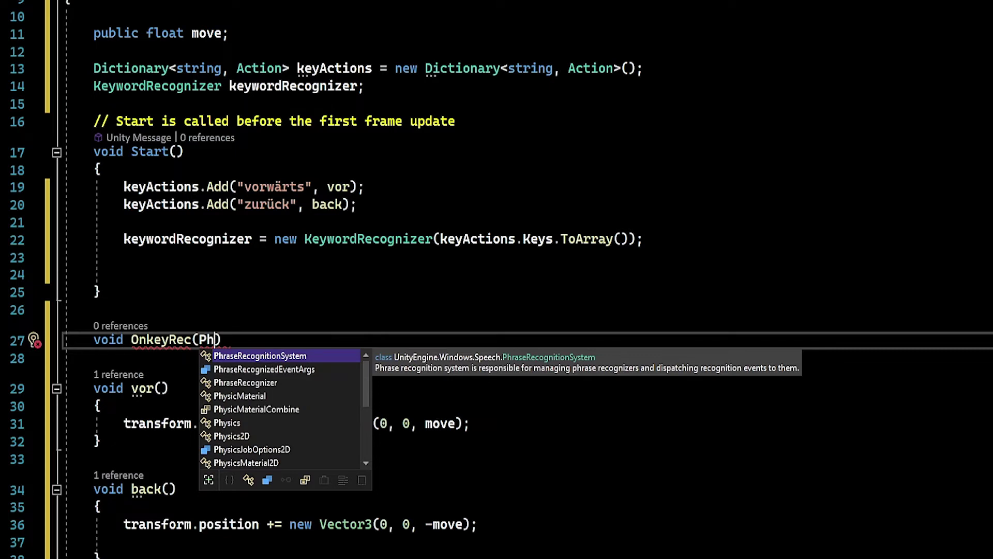
key("Down")
key("Tab")
type("a")
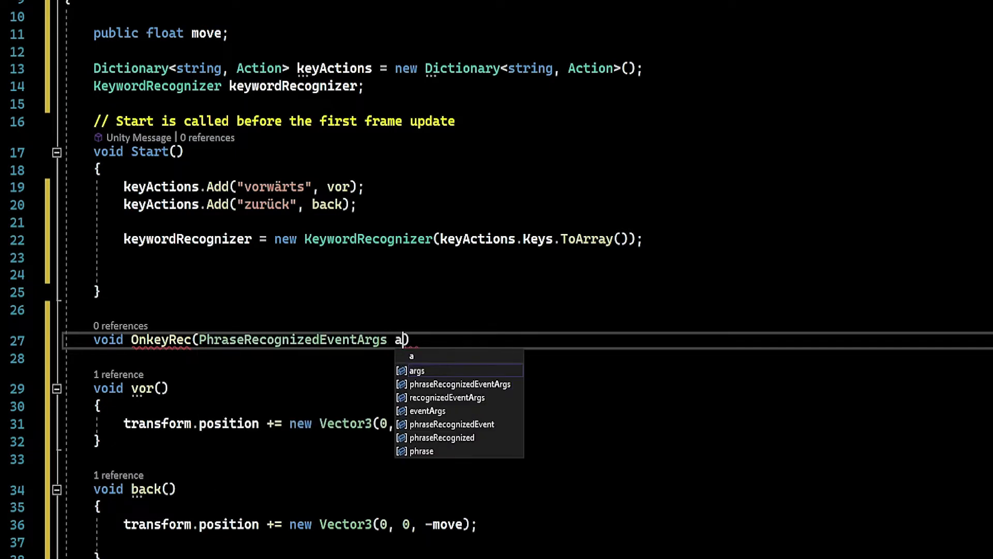
type("rgs")
key("Escape")
key("Right")
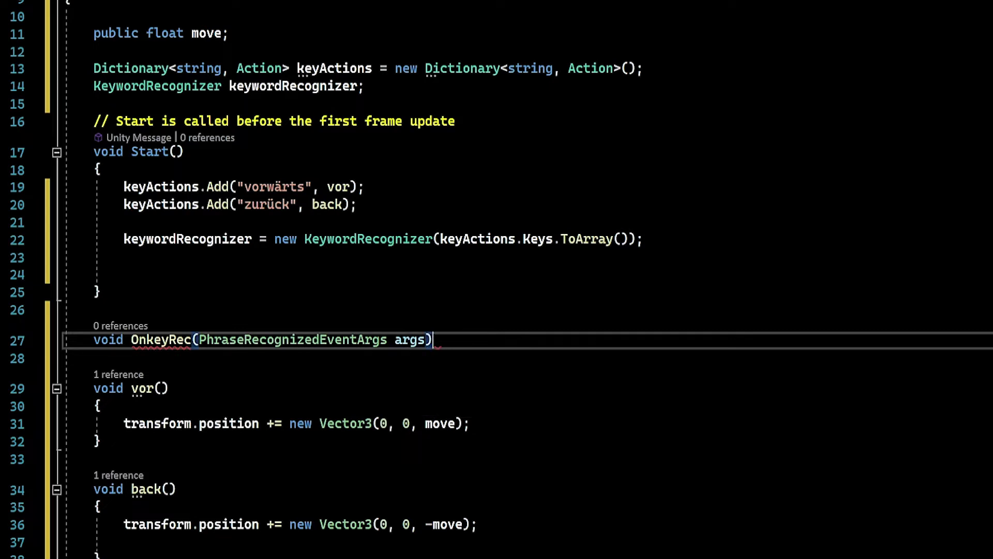
type("{")
key("Return")
Make OnkeyRec's body call keyActions[args.text].Invoke();.
left_click(101, 393)
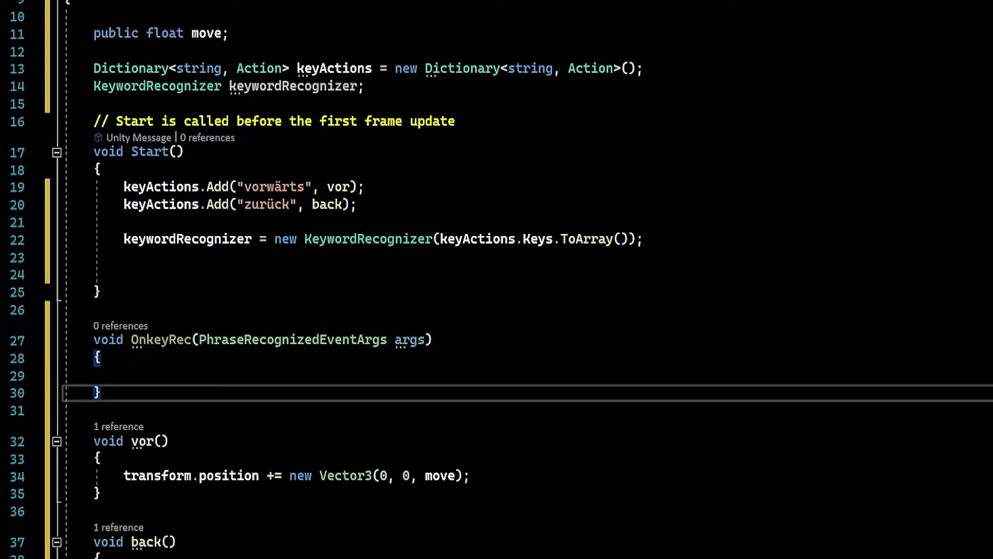
left_click(124, 375)
type("key")
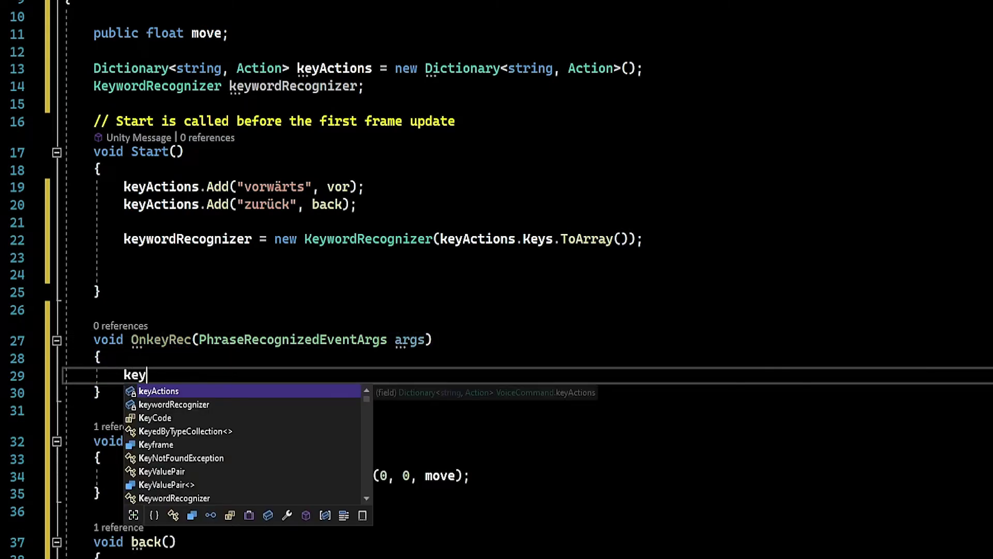
key("Tab")
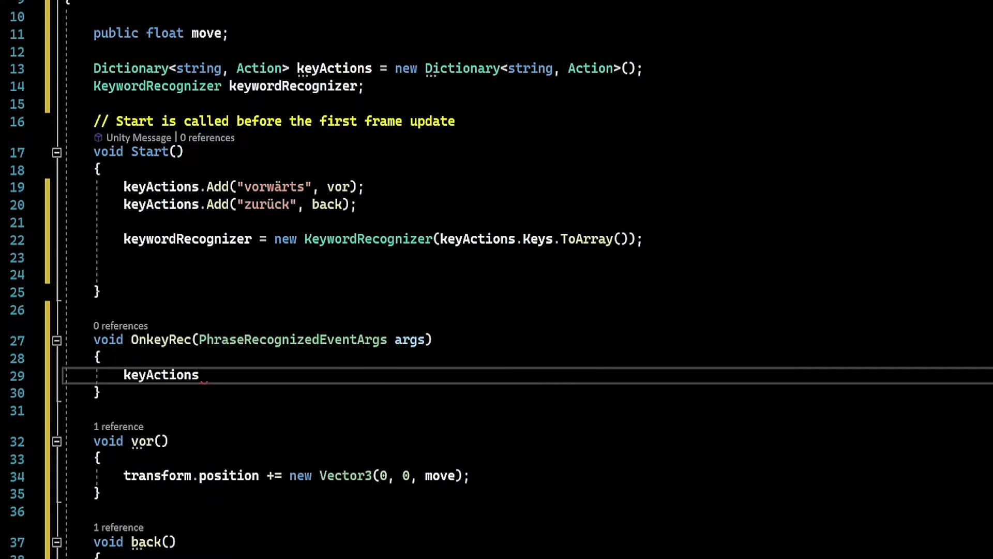
type("[")
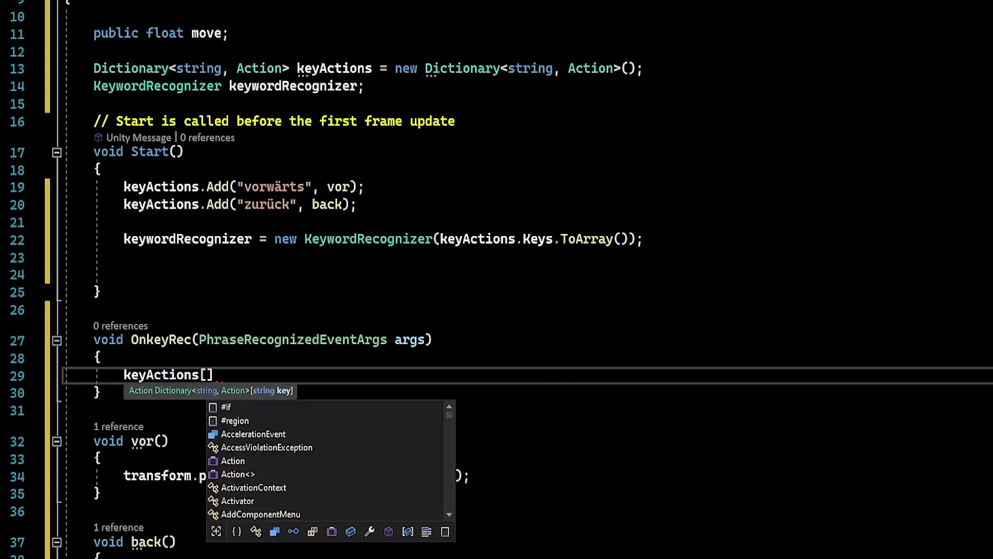
type("rg")
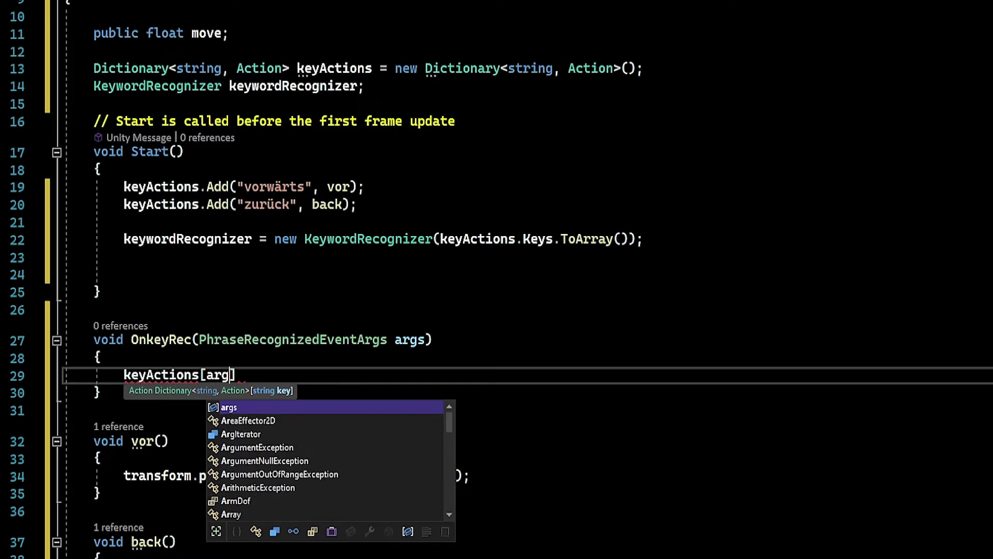
type("s.")
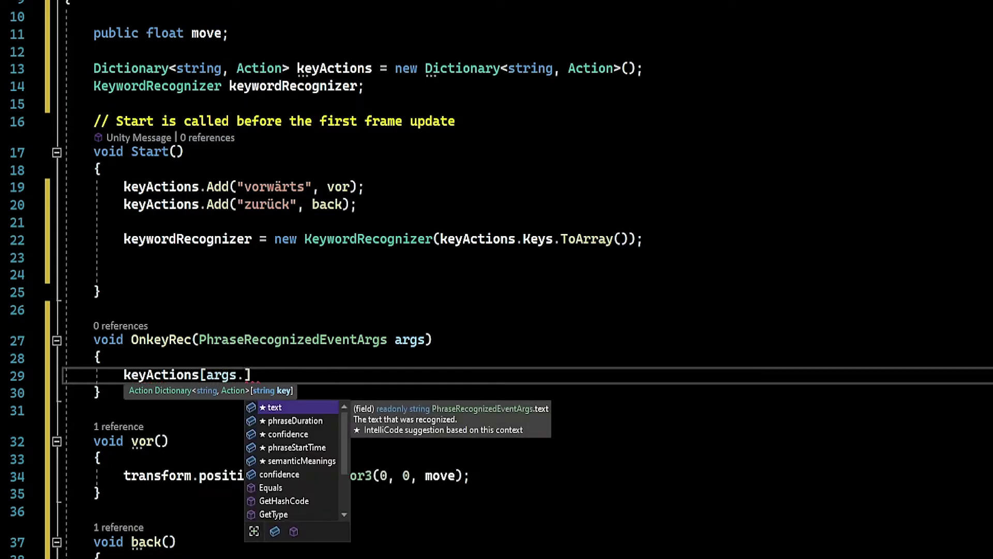
key("Tab")
type(".")
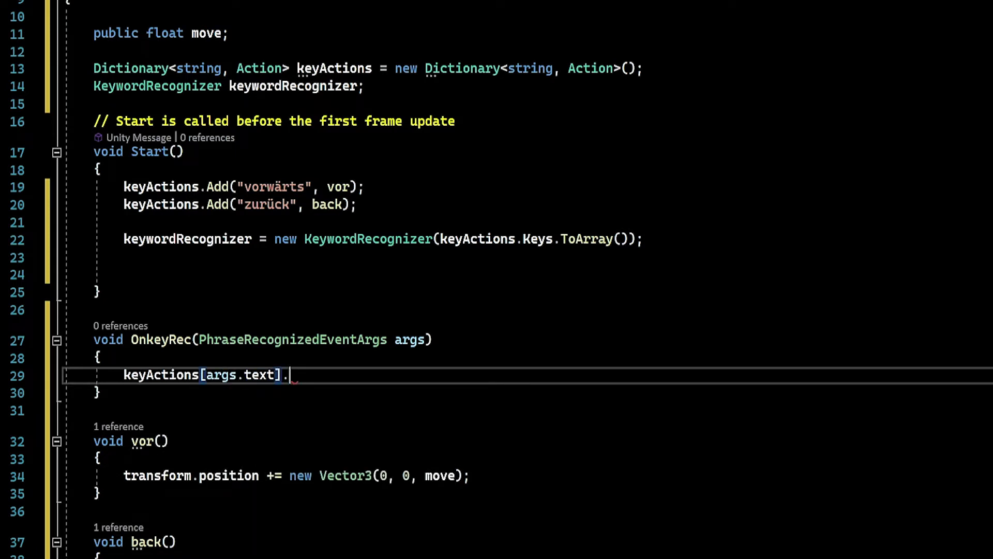
type("In")
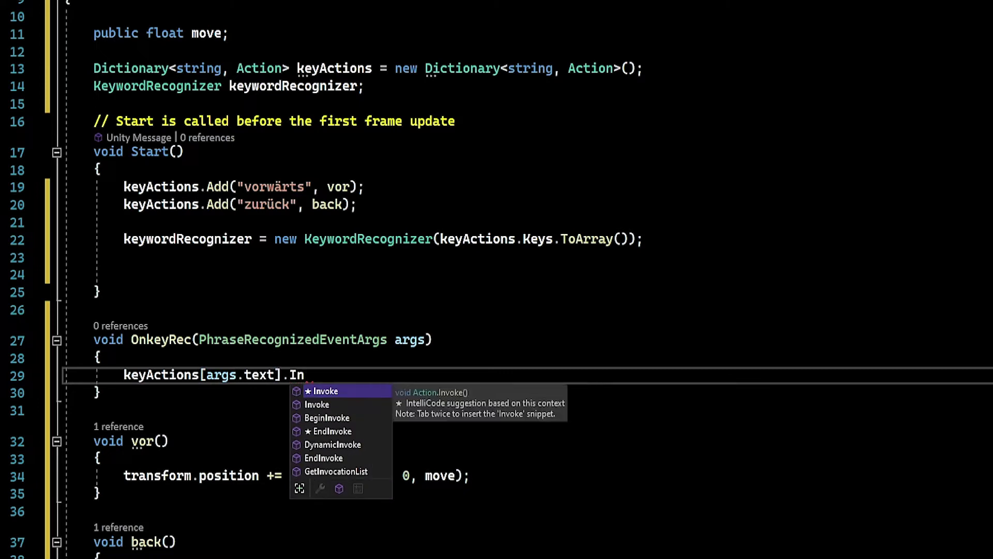
key("Tab")
type("();")
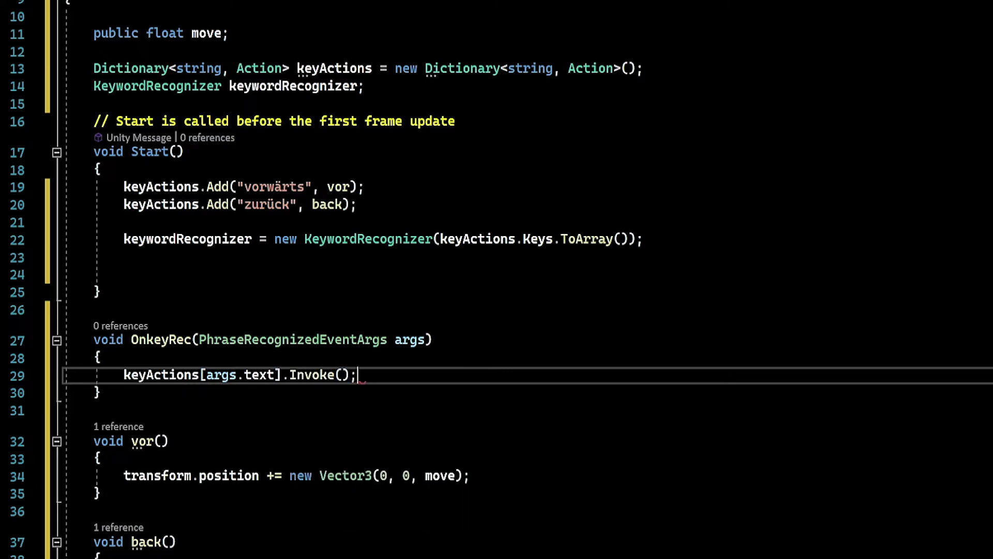
key("Up")
key("Up")
key("Up")
key("Up")
key("Up")
key("Up")
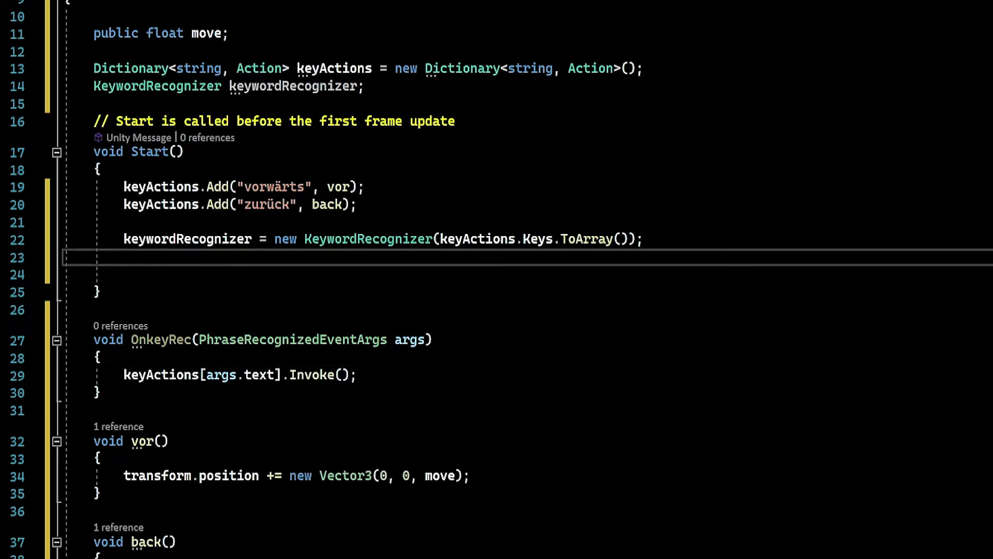
Add keywordRecognizer.OnPhraseRecognized += OnkeyRec; to Start.
type("key")
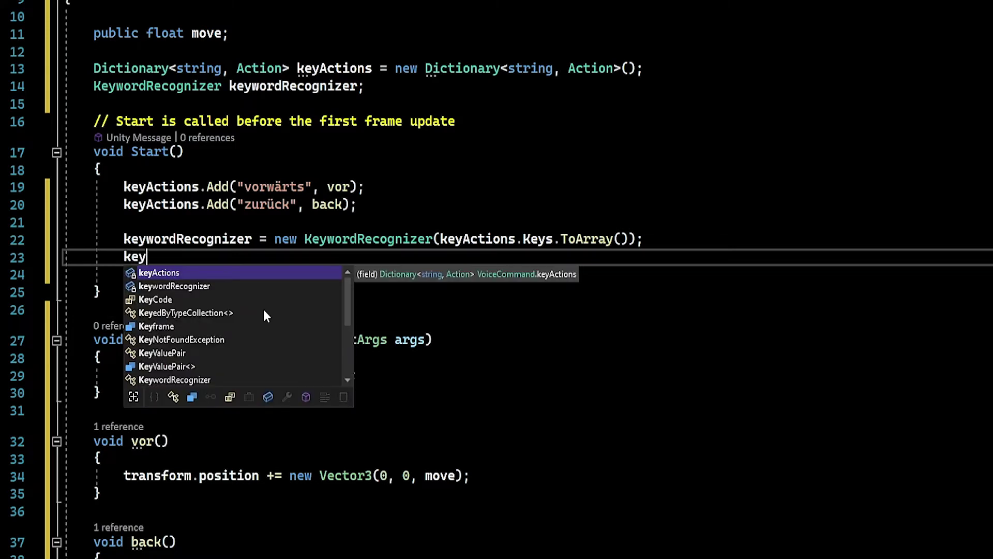
key("Tab")
type(".")
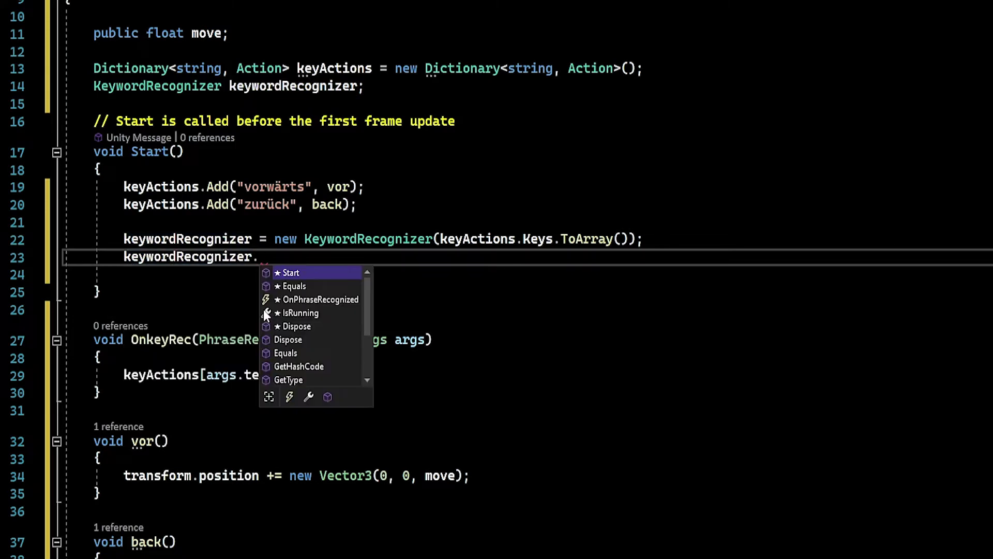
type("Pn")
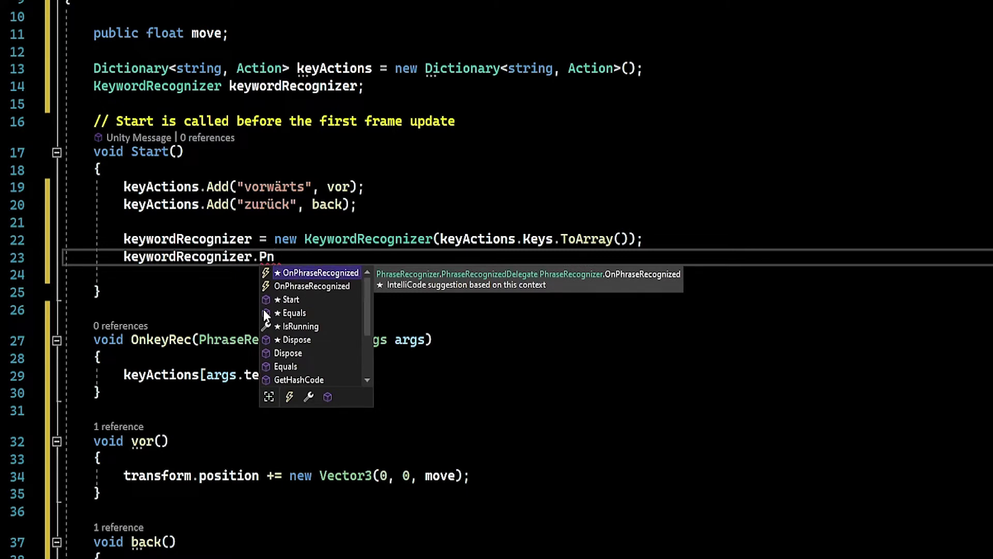
key("Tab")
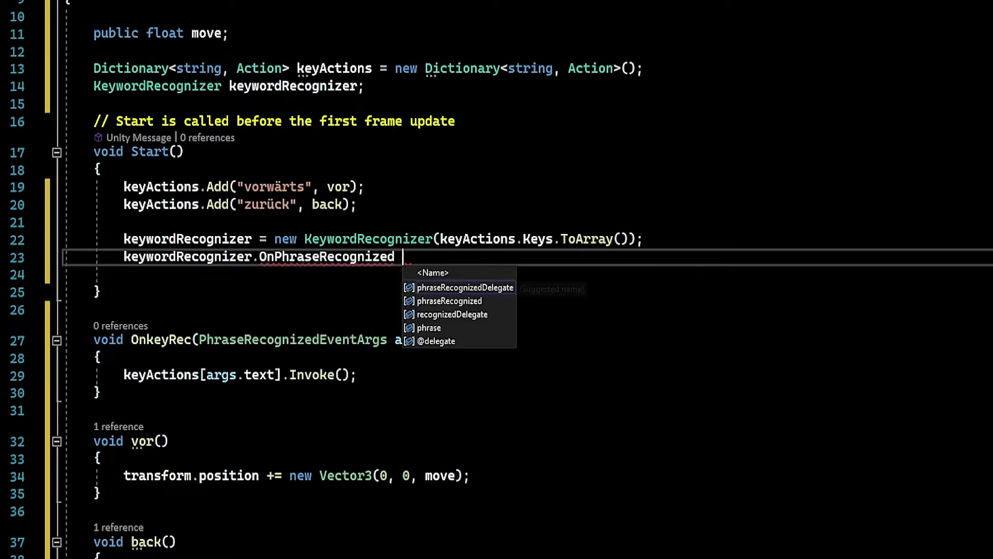
type("+= ")
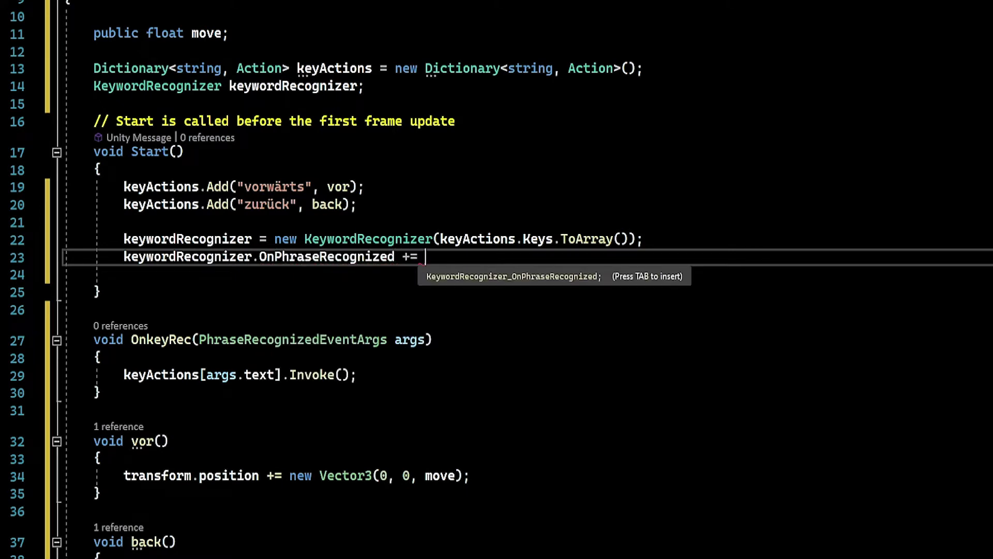
type("On")
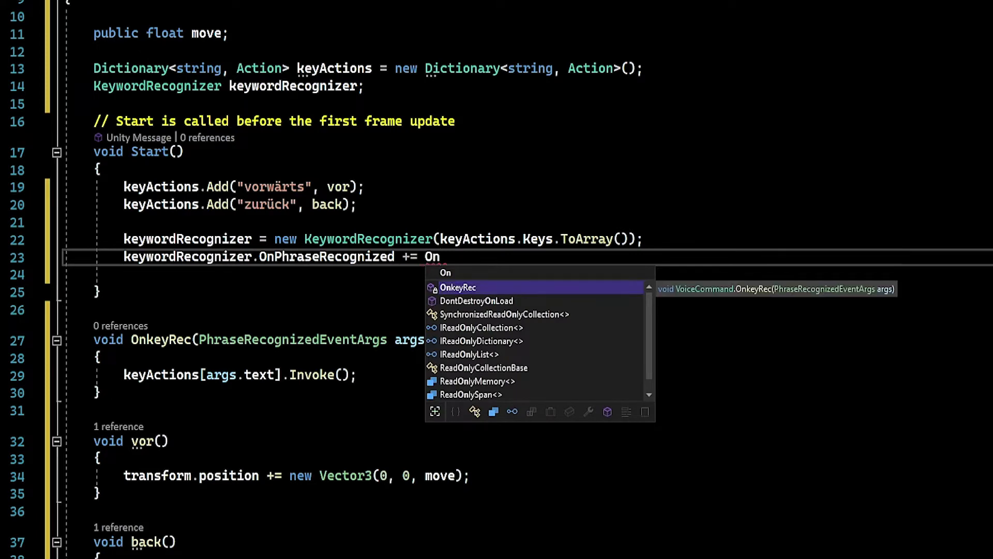
key("Tab")
type(";")
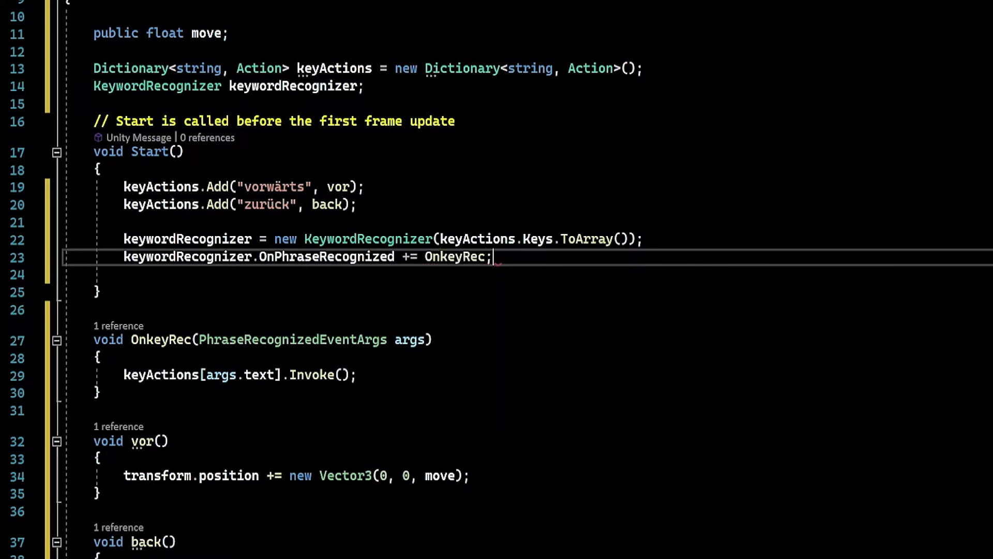
key("Return")
scroll(435, 430, "down", 1)
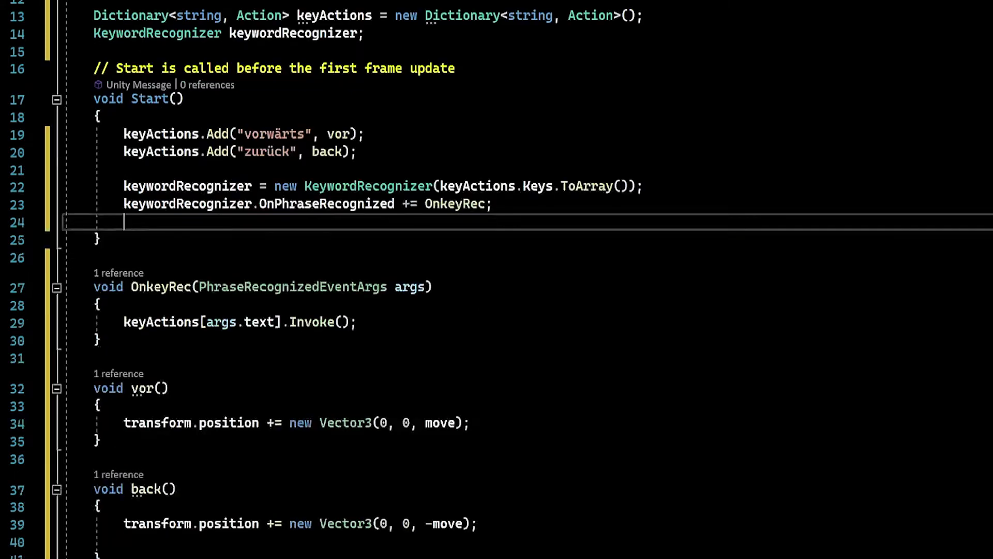
scroll(434, 430, "down", 1)
scroll(434, 430, "down", 1)
scroll(435, 430, "down", 3)
Add an if (EZ.isKey(e.W)) block in Update and begin a nested keywordRecognizer check inside it.
left_click(124, 398)
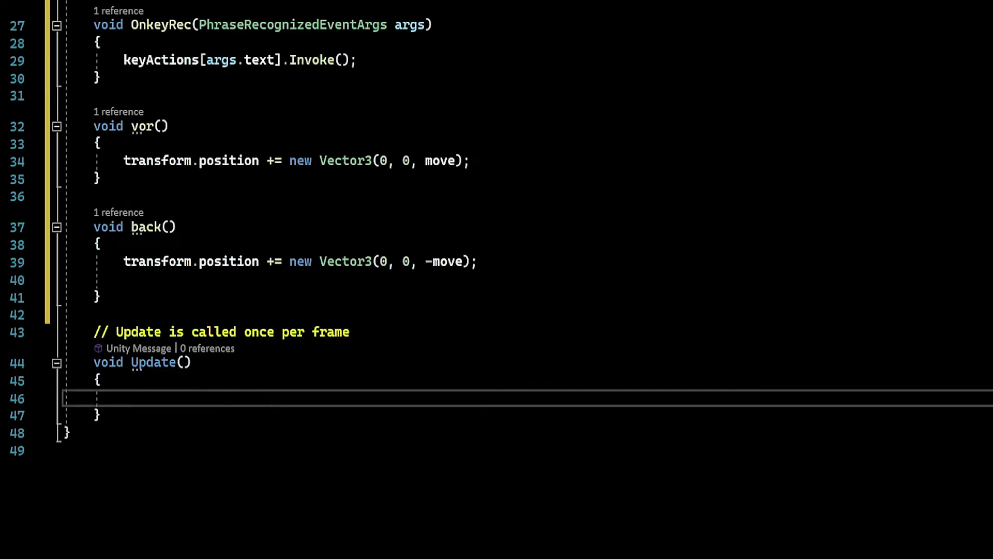
type("if(")
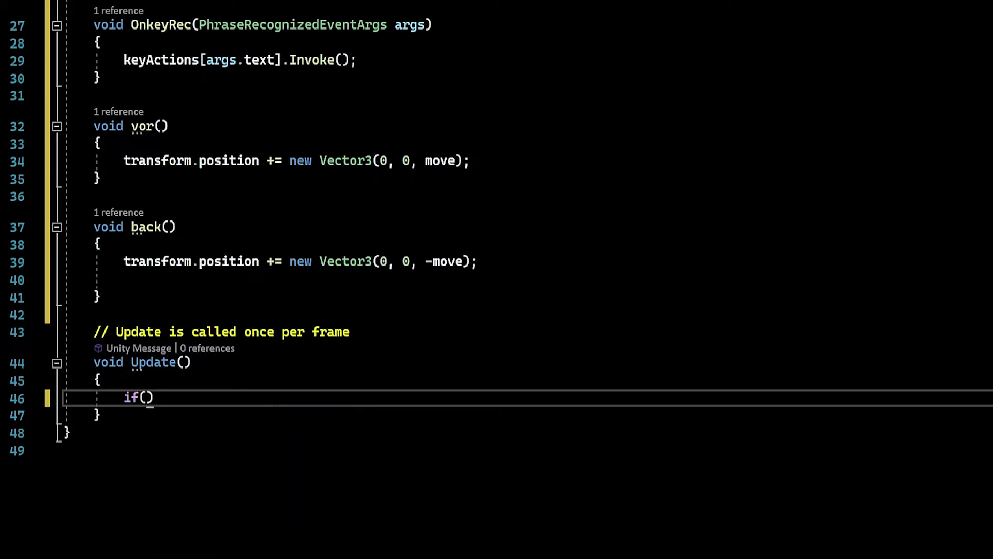
type("EZ")
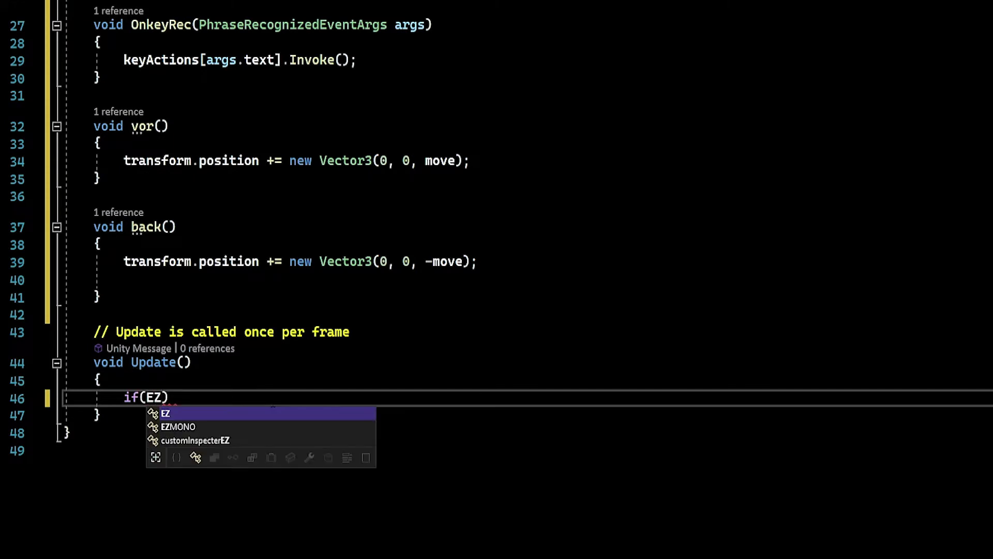
type(".")
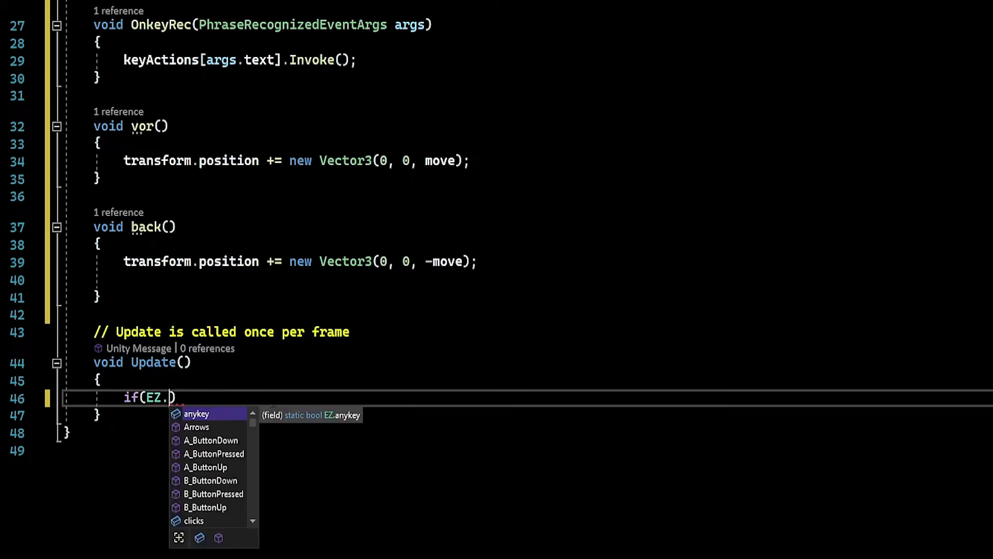
type("isk")
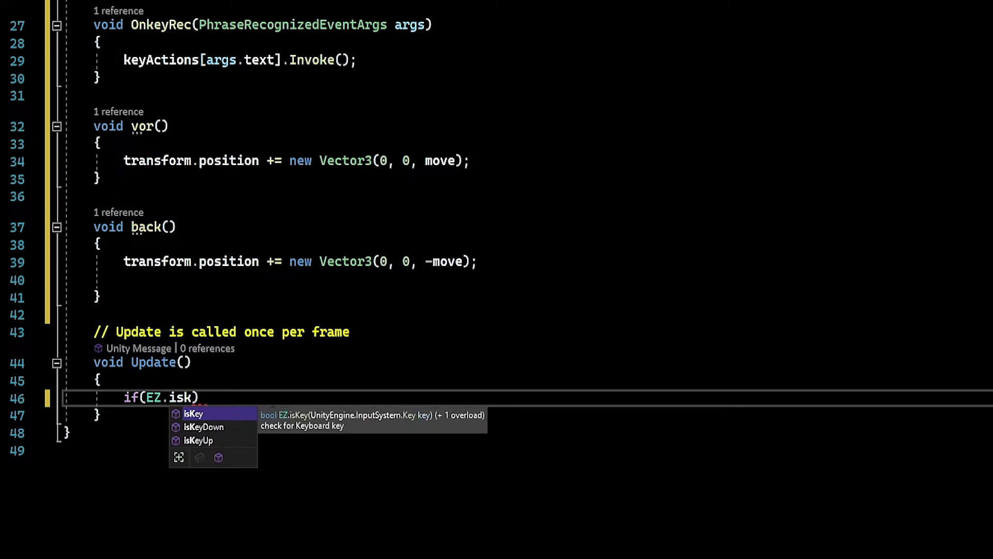
key("Tab")
type("(")
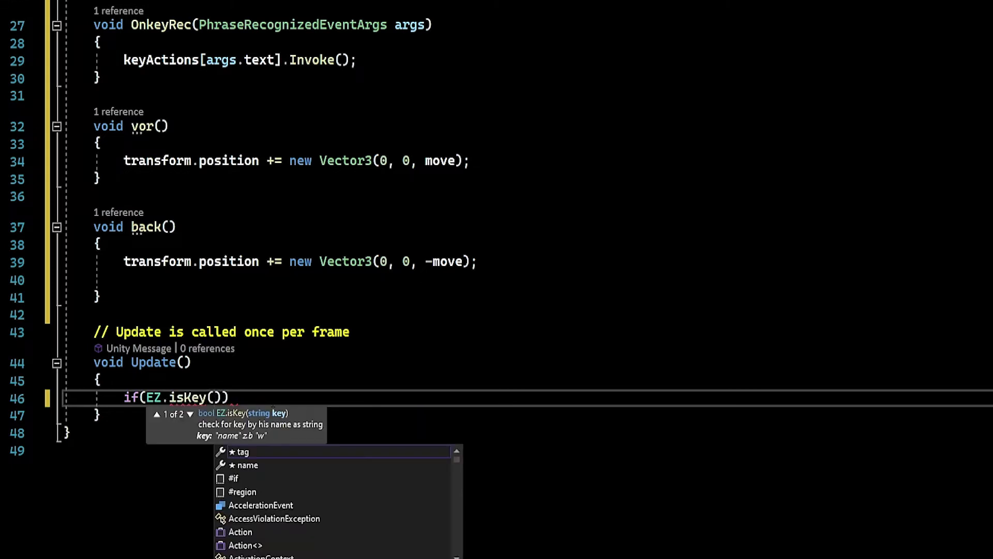
type(")")
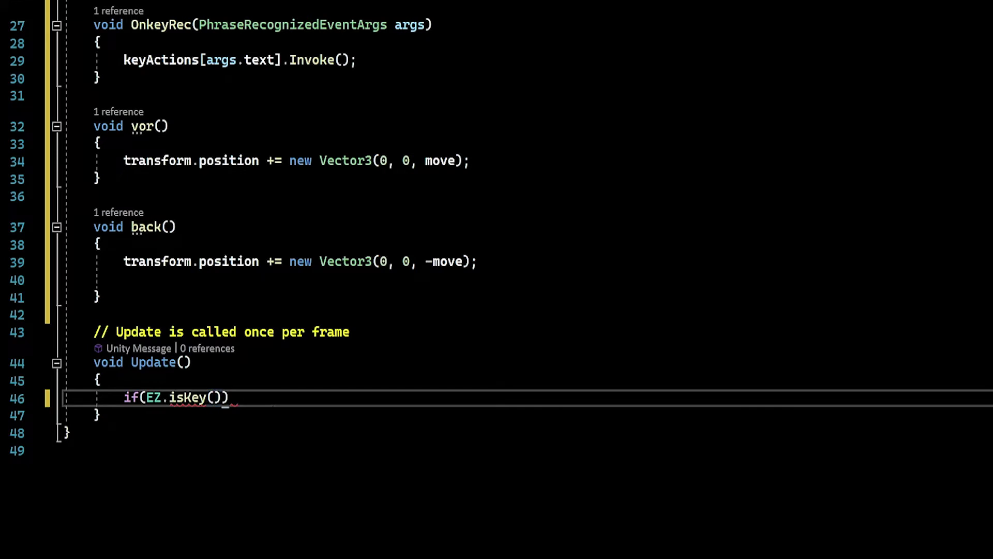
double_click(188, 397)
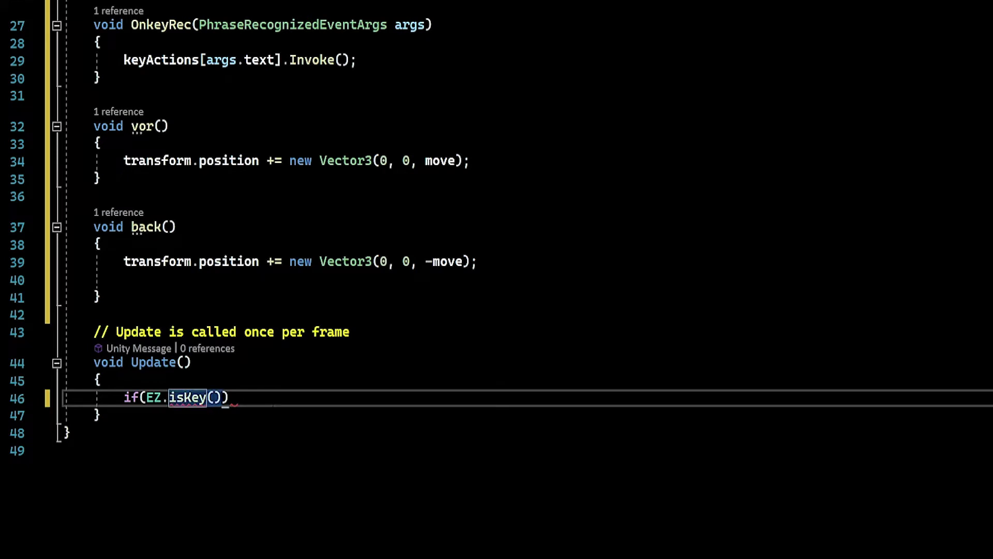
left_click(214, 397)
left_click(214, 398)
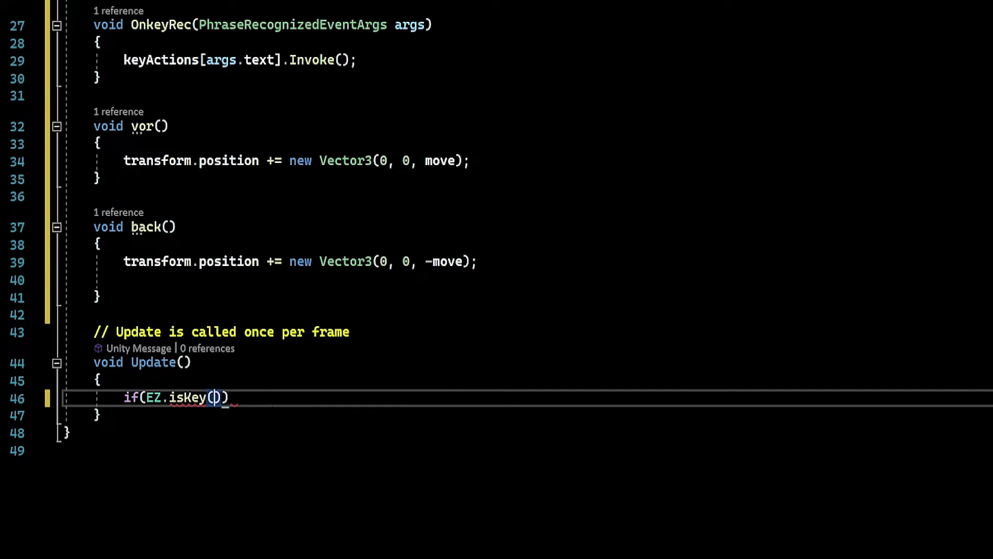
type("e")
type(".w")
key("Tab")
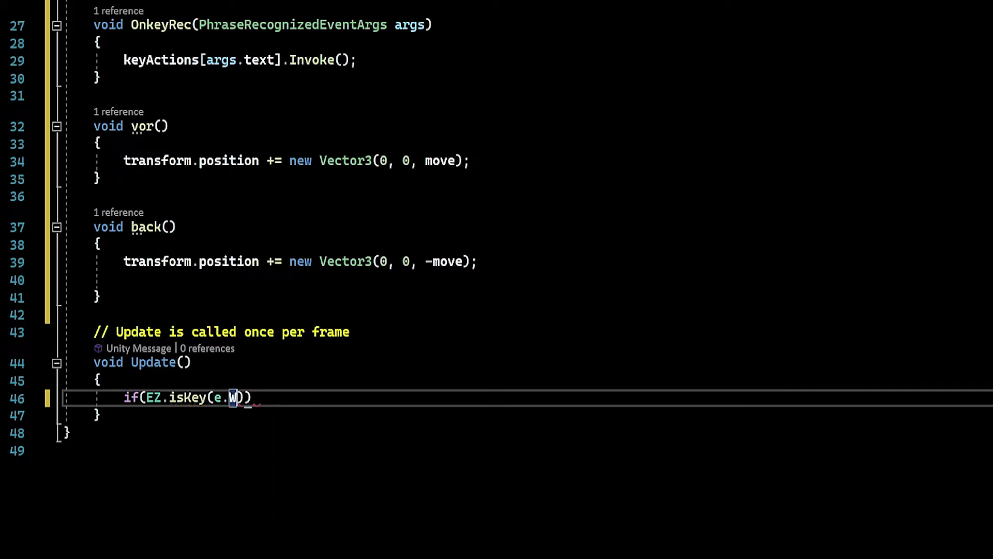
type("{")
key("Return")
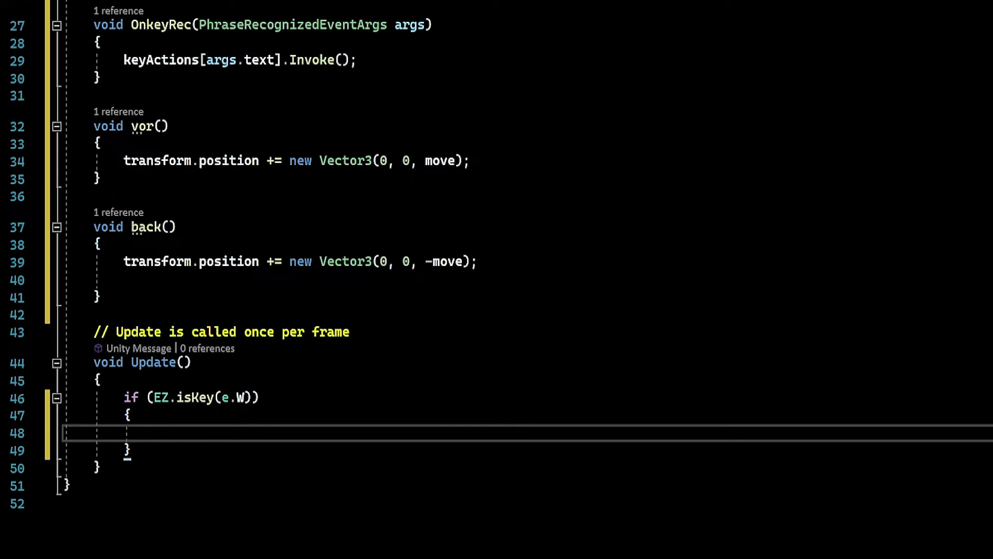
type("if(")
type("!")
type("k")
type("eywo")
type("r")
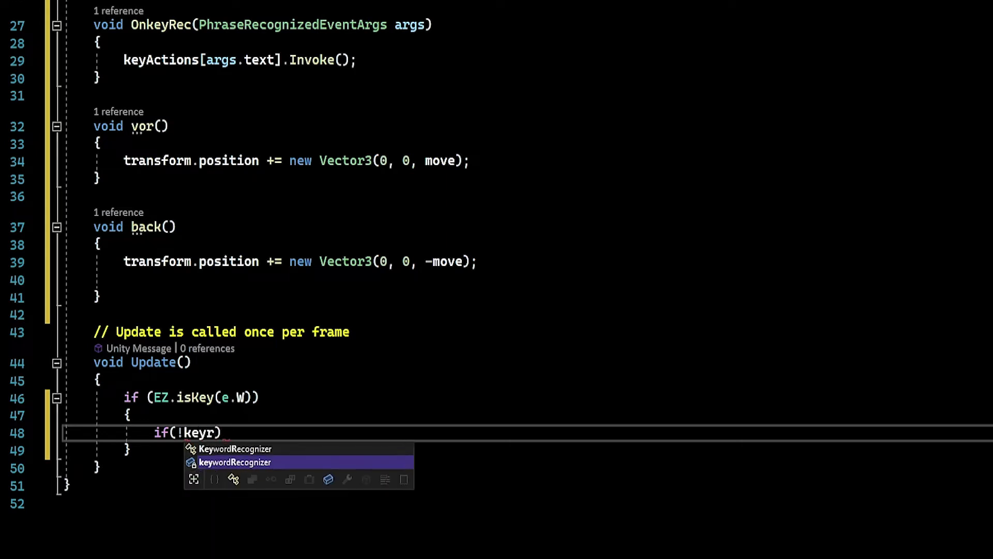
Finish the nested if (!keywordRecognizer.IsRunning) with Debug.Log("Rec") and keywordRecognizer.Start();.
key("Tab")
type(".I")
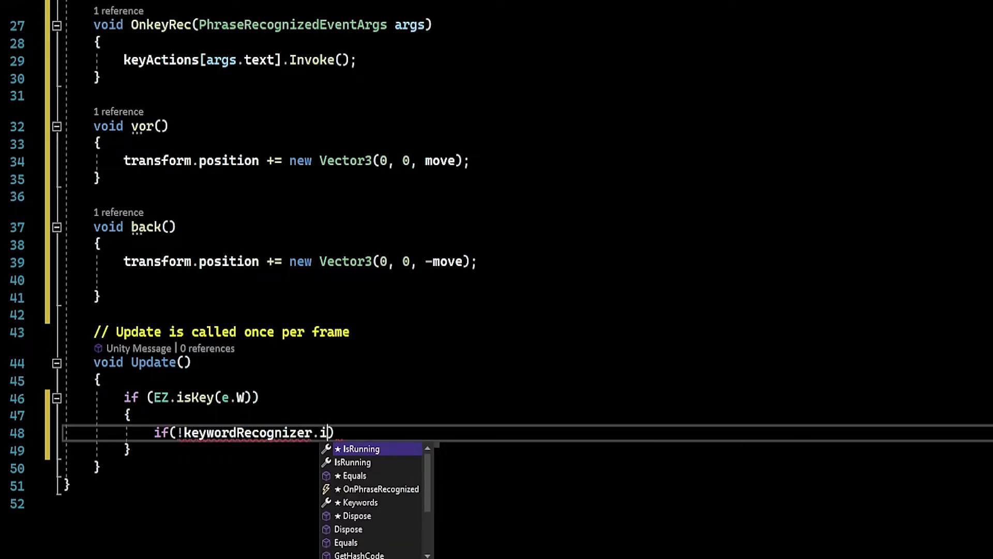
type("s")
key("Tab")
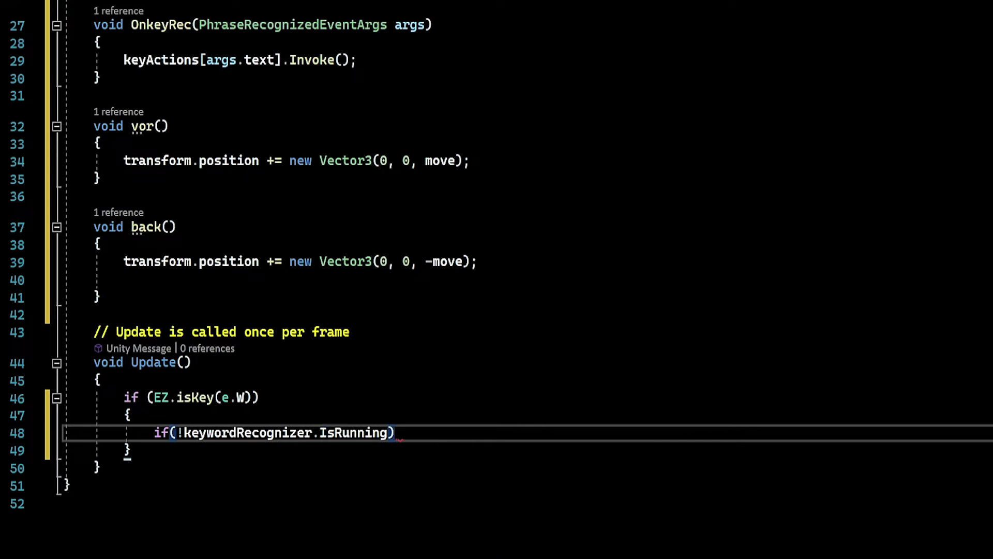
type("{")
key("Return")
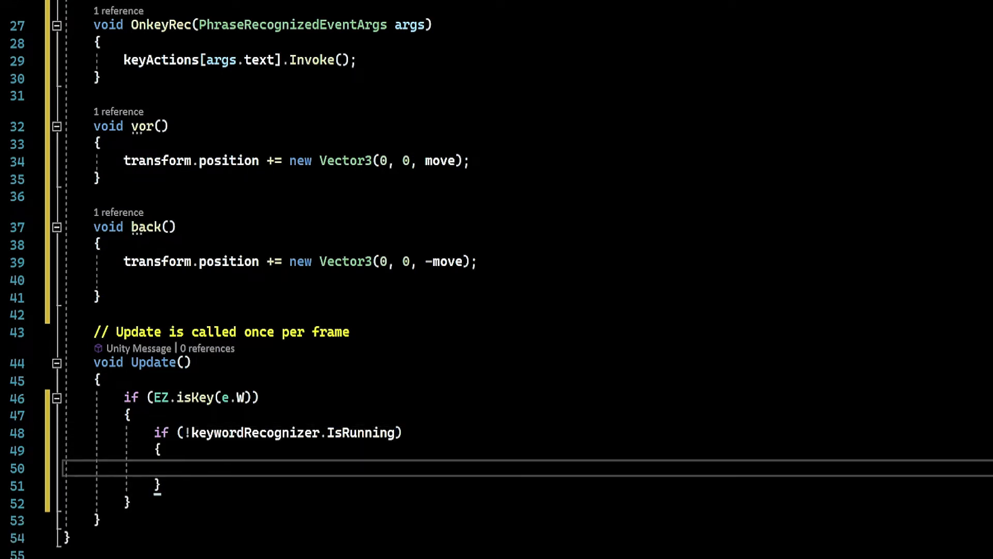
type("Debug.l")
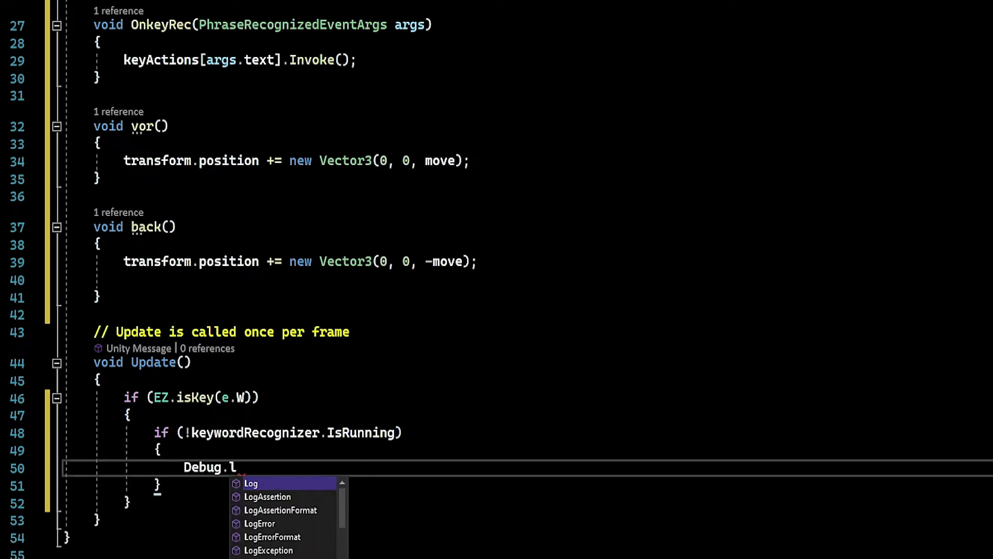
key("Tab")
type("(")
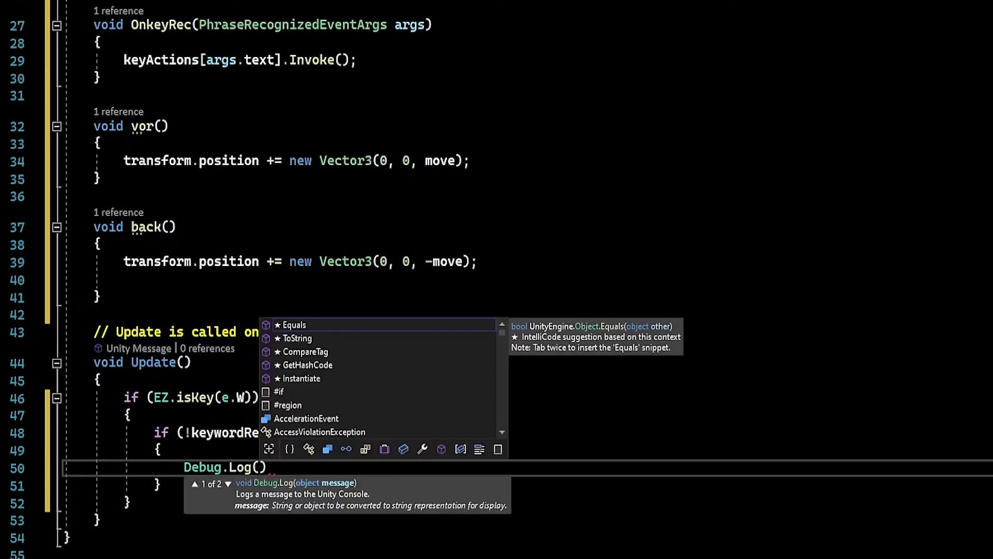
scroll(497, 279, "down", 1)
type("\"")
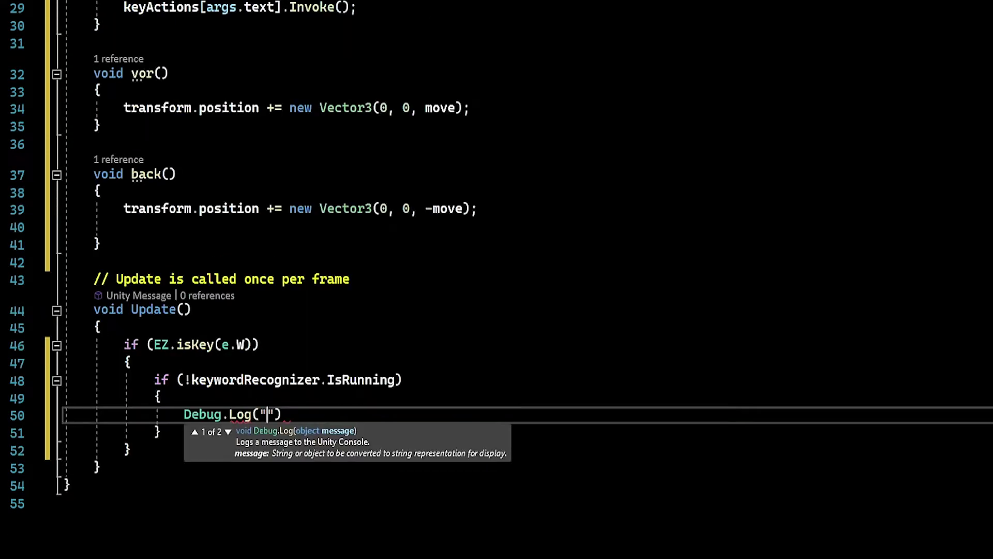
type("Rec\"")
type(");")
key("Return")
type("k")
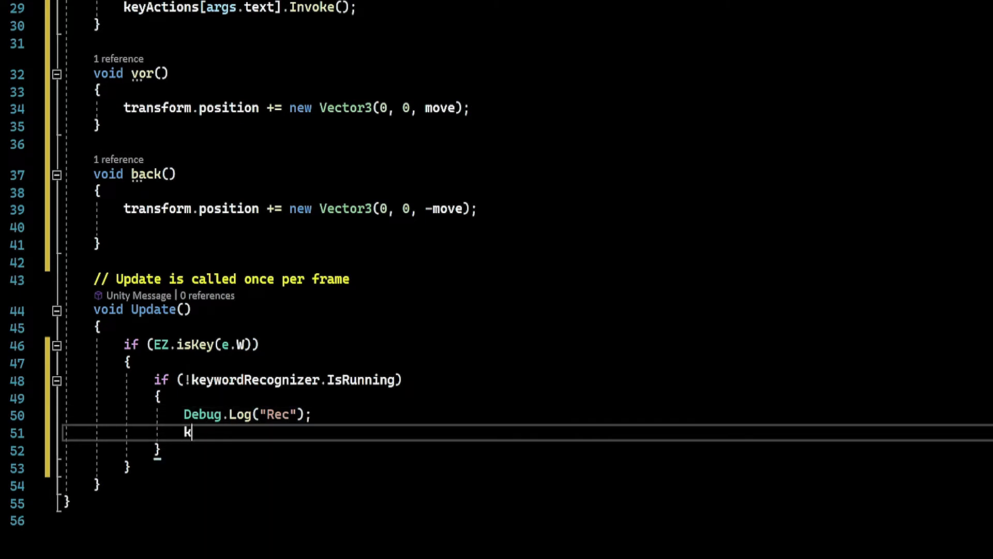
type("eywordRe")
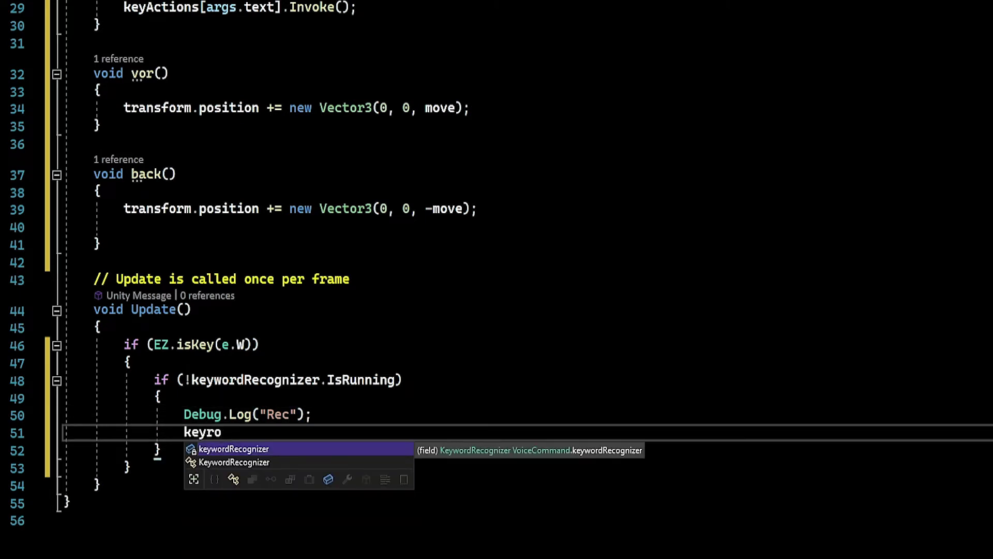
key("Tab")
type(".st")
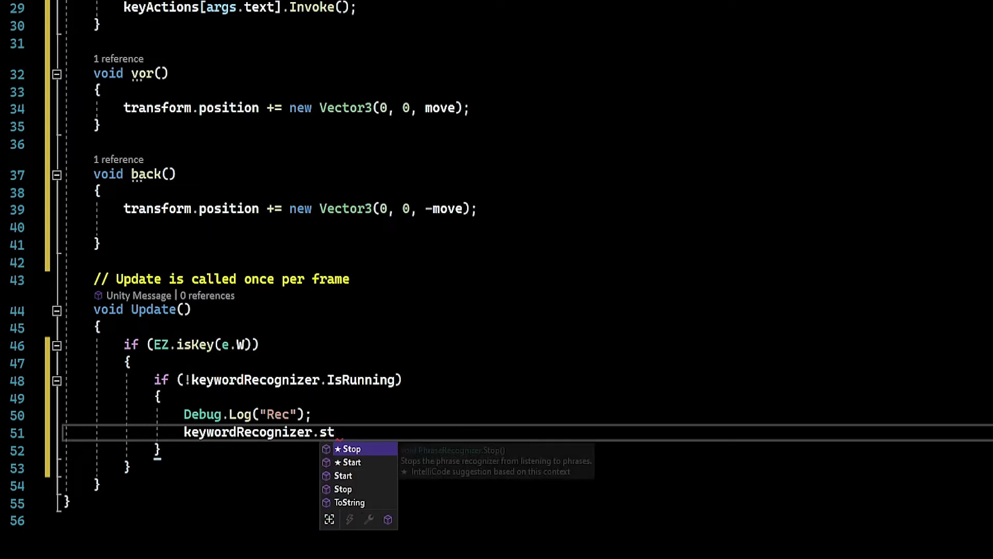
type("o")
key("BackSpace")
key("BackSpace")
type("tar")
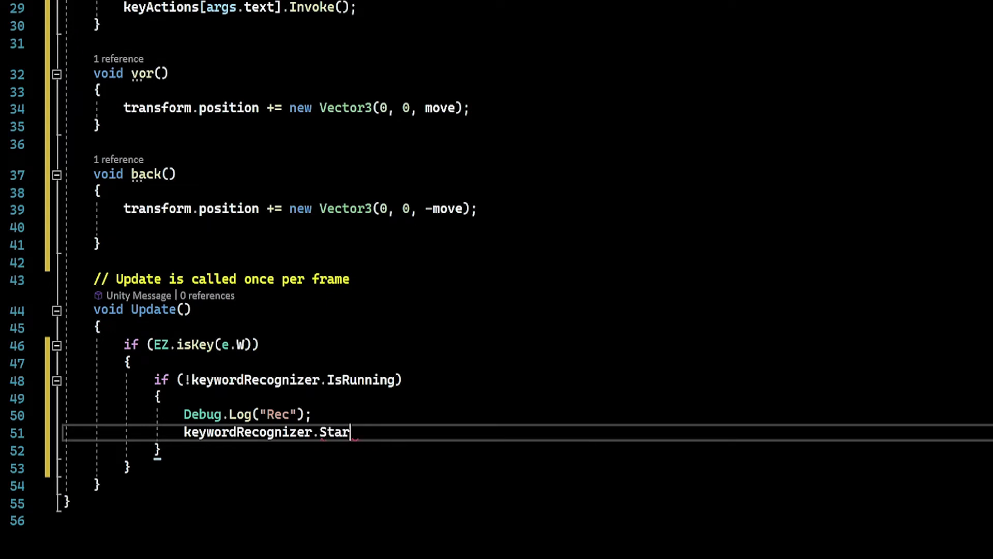
type("t()")
type(";")
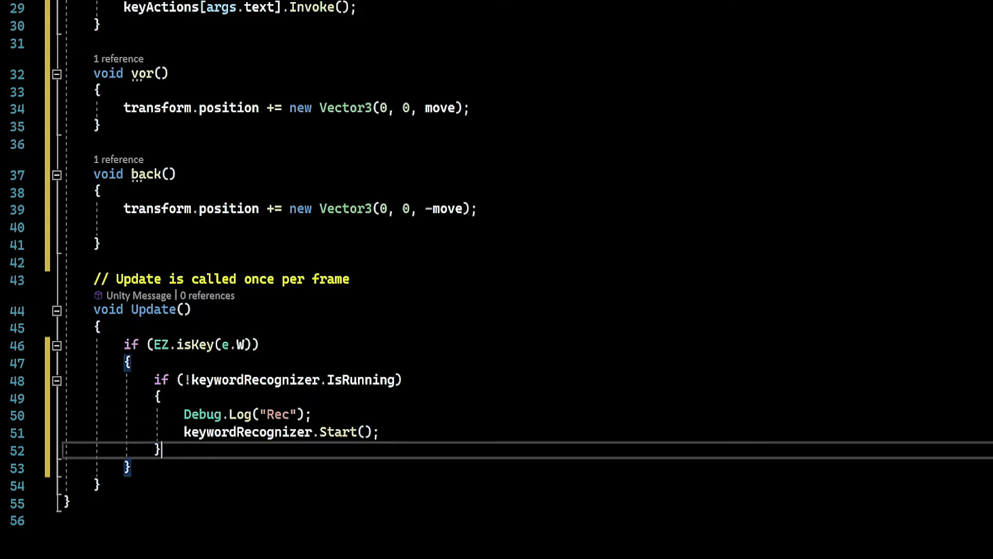
Add an else block after the W check containing a pasted copy of the recognizer check.
left_click_drag(161, 450, 153, 380)
left_click(132, 467)
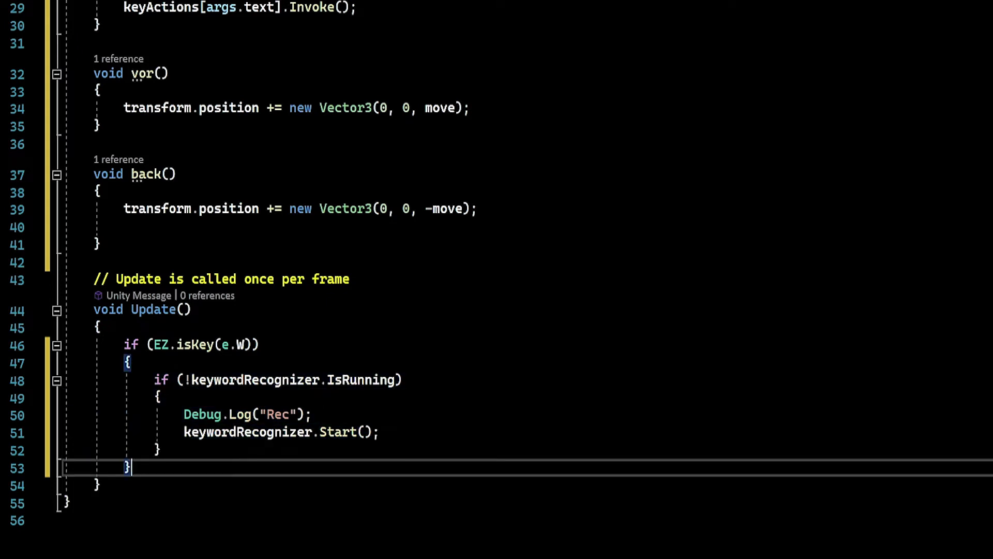
key("Return")
type("else")
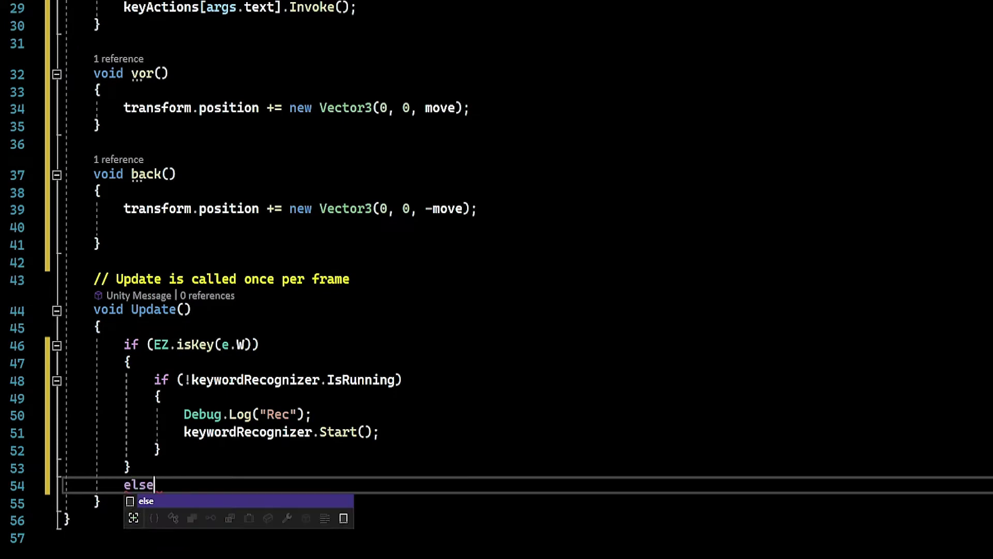
type(" {")
key("Return")
key("ctrl+v")
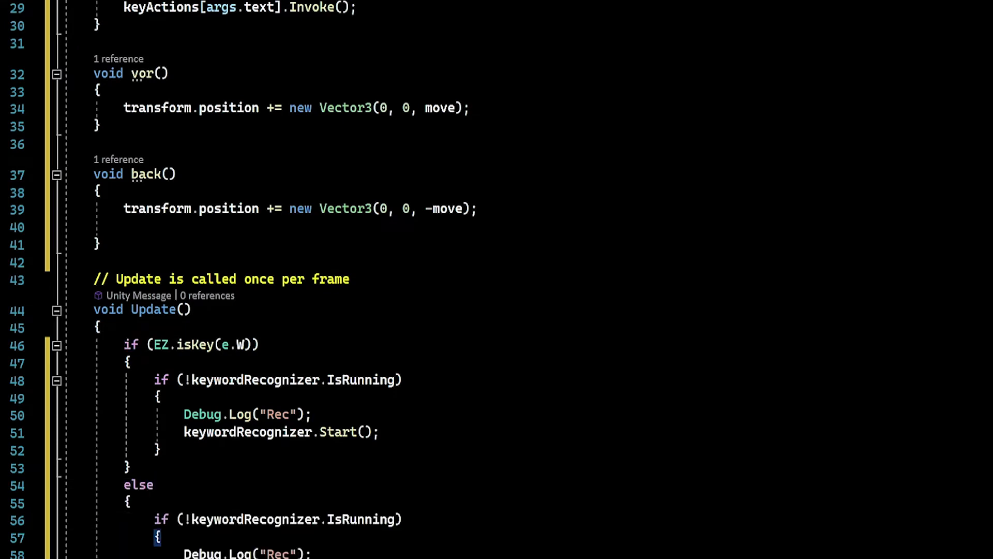
Edit the else copy to check IsRunning, log "Stop" and call keywordRecognizer.Stop().
scroll(496, 279, "down", 4)
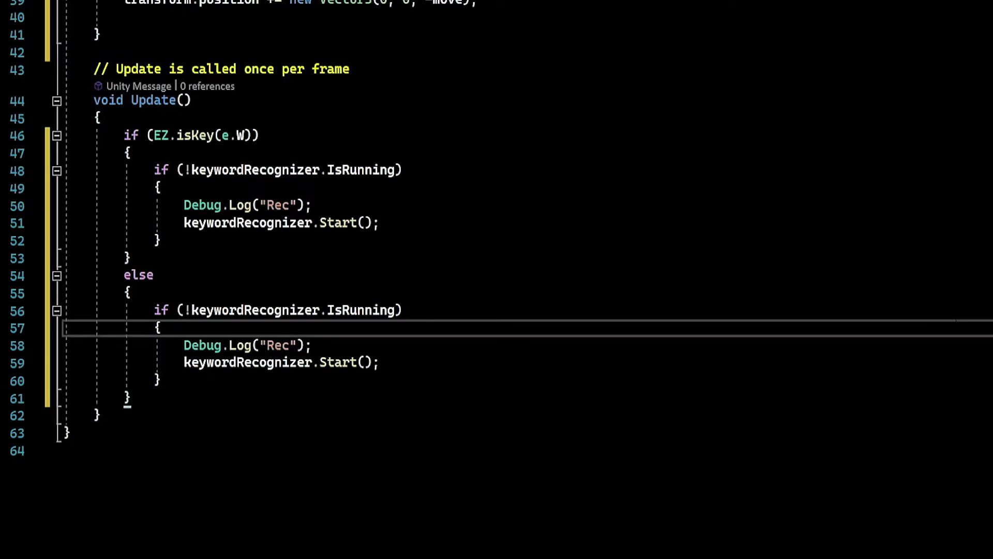
left_click(402, 310)
left_click(185, 310)
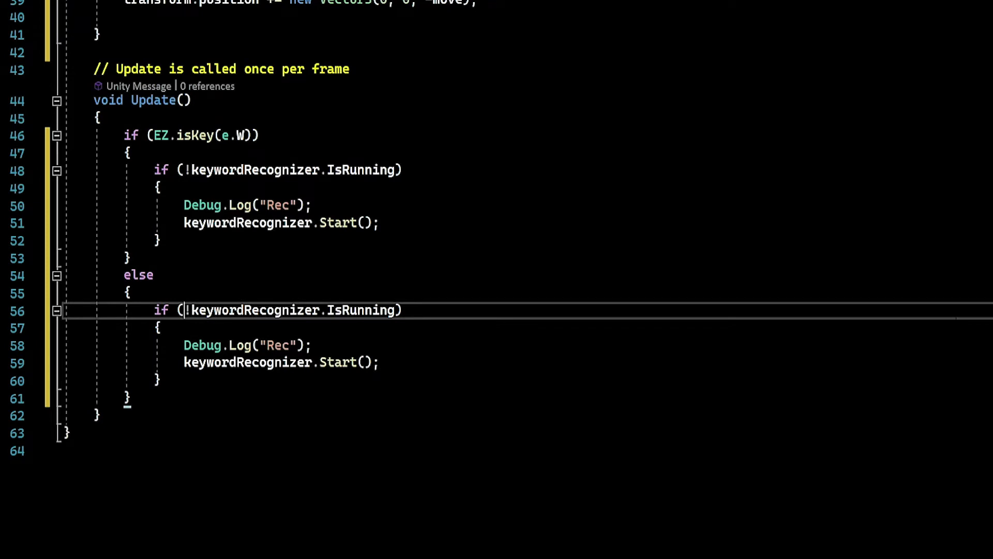
key("Delete")
key("Down")
key("Down")
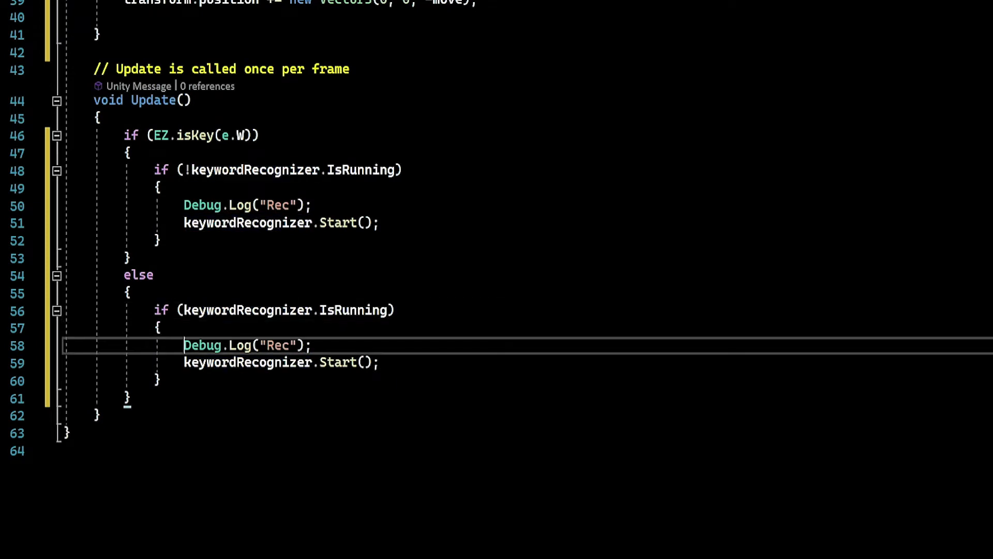
key("Right")
key("Right")
left_click(267, 345)
key("Delete")
key("Delete")
key("Delete")
type("Stop")
key("Down")
key("Right")
key("Right")
key("Right")
key("Right")
key("Right")
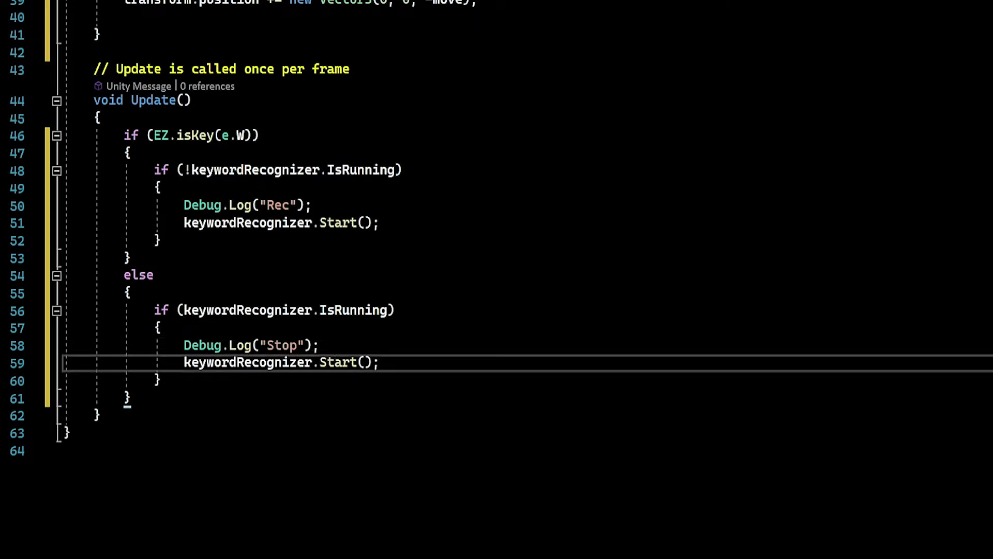
key("Delete")
key("Delete")
type("op")
key("Delete")
key("Up")
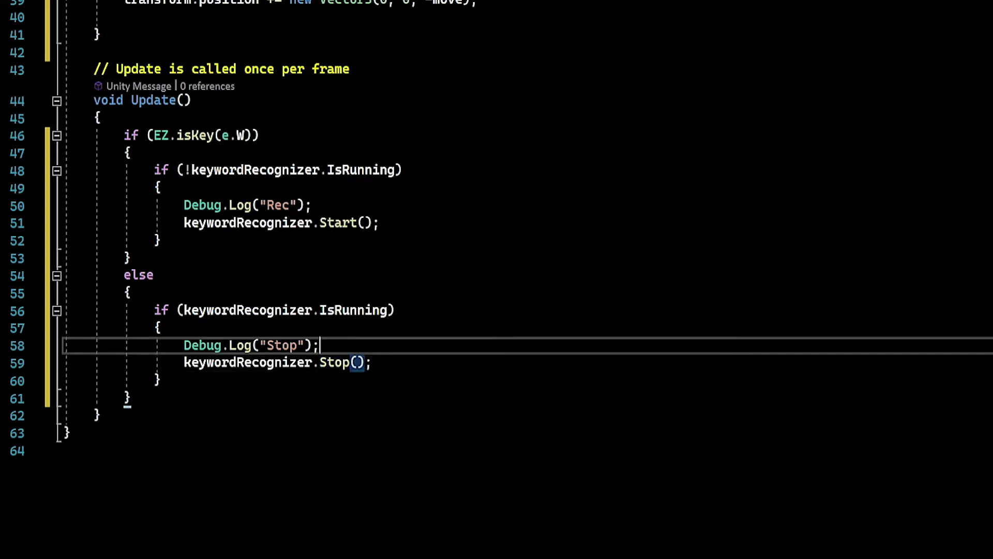
left_click(162, 328)
Save the VoiceCommand.cs script.
scroll(497, 290, "up", 6)
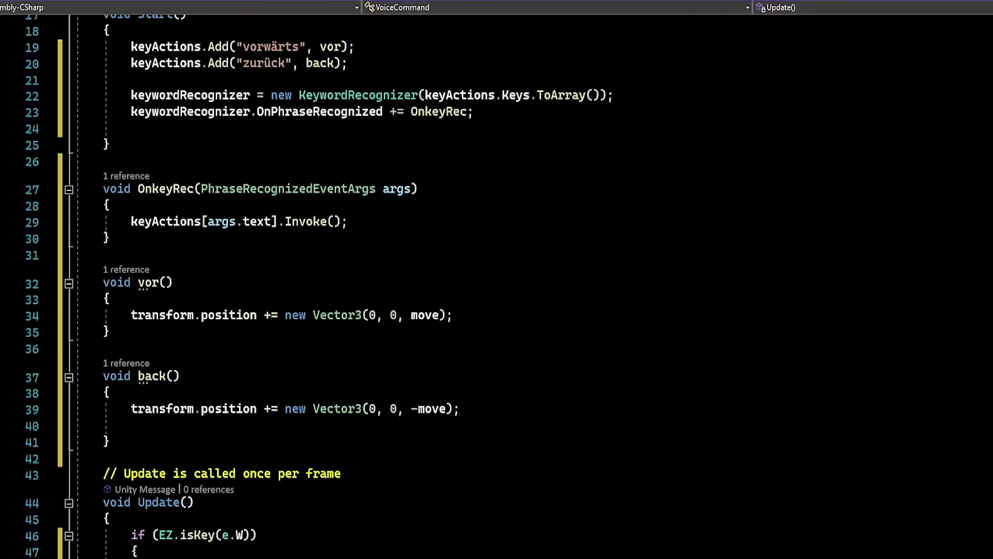
scroll(497, 289, "up", 3)
scroll(496, 289, "up", 3)
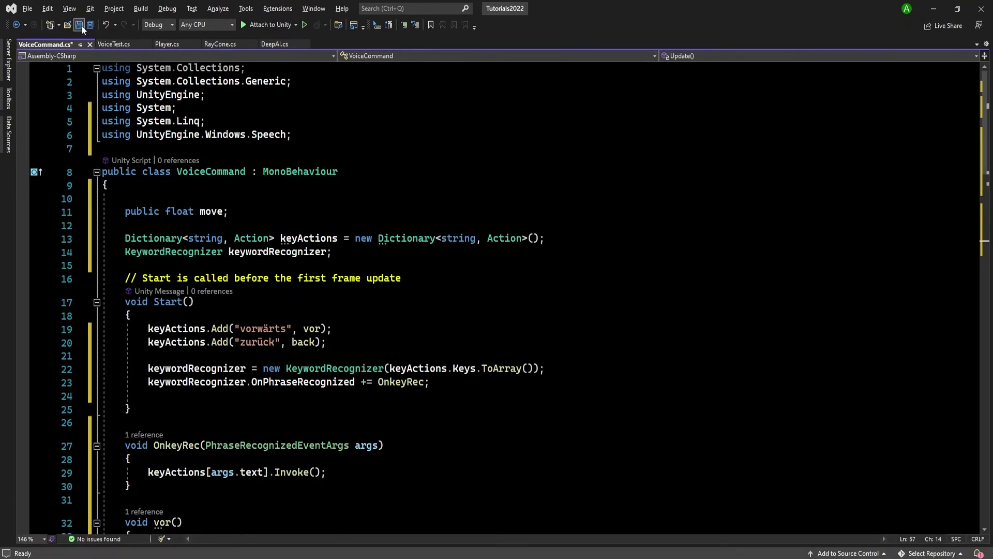
left_click(80, 25)
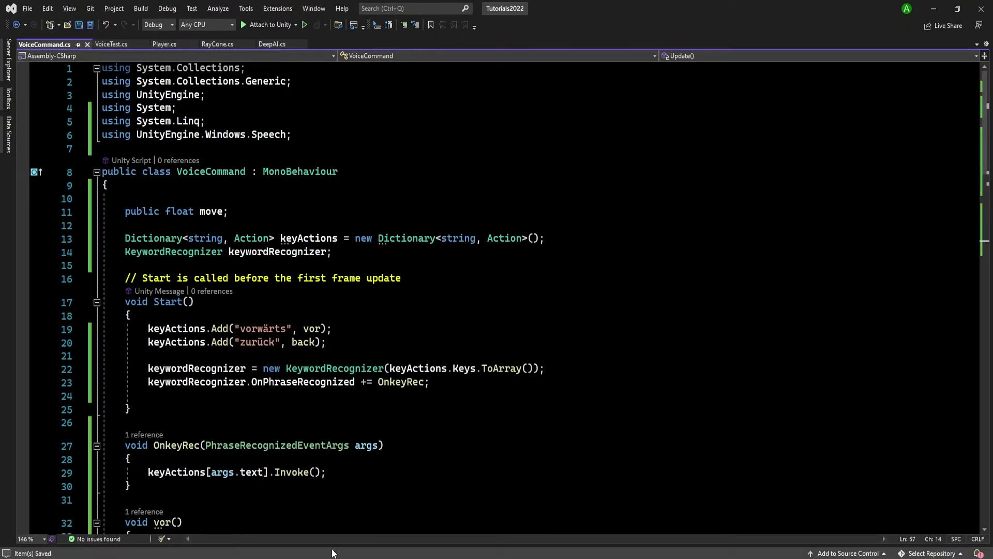
In Unity, set the Player Voice Command's Move value to 10.
key("alt+Tab")
left_click(877, 433)
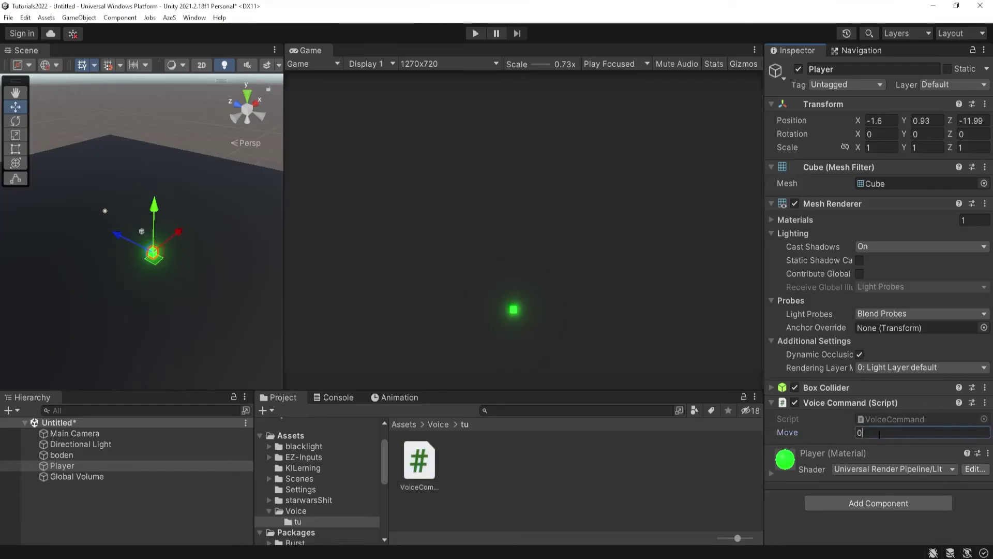
type("10")
left_click(798, 531)
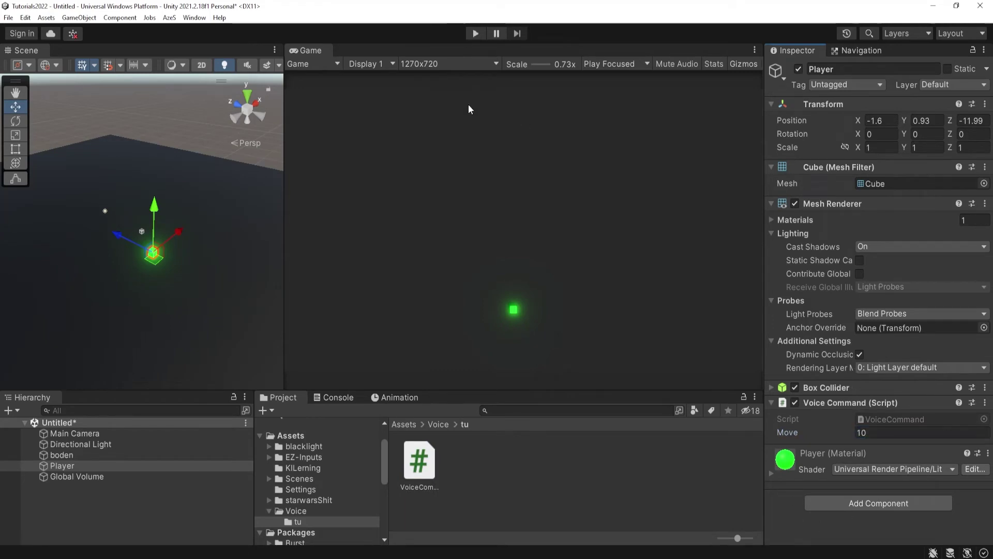
Play-test with W in the Game view, check the Console's Rec and Stop logs, then stop.
left_click(476, 33)
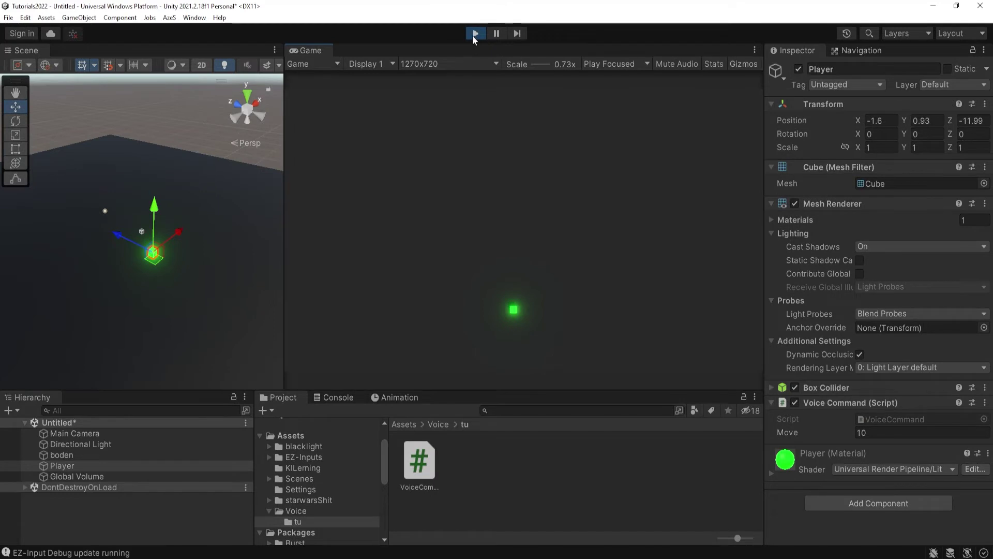
left_click(352, 397)
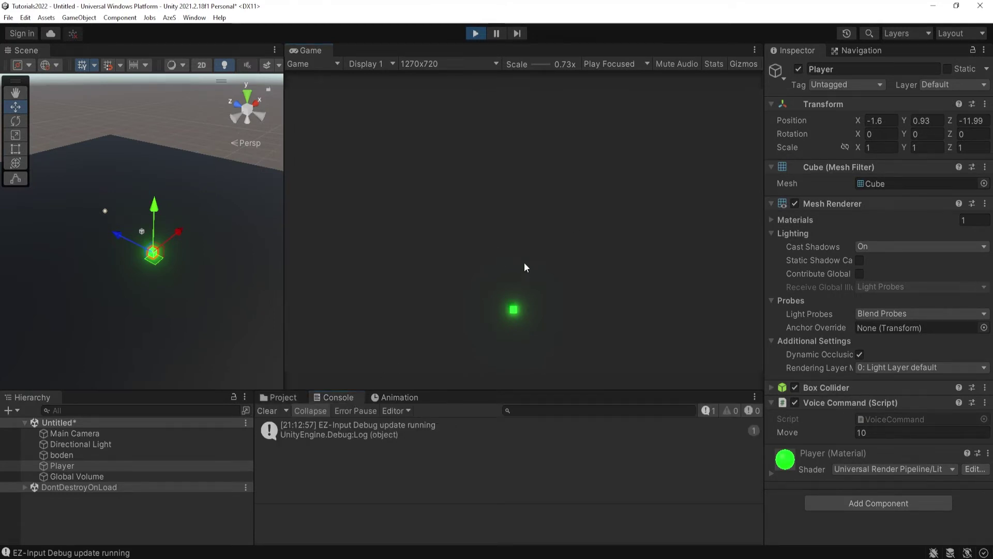
left_click(586, 276)
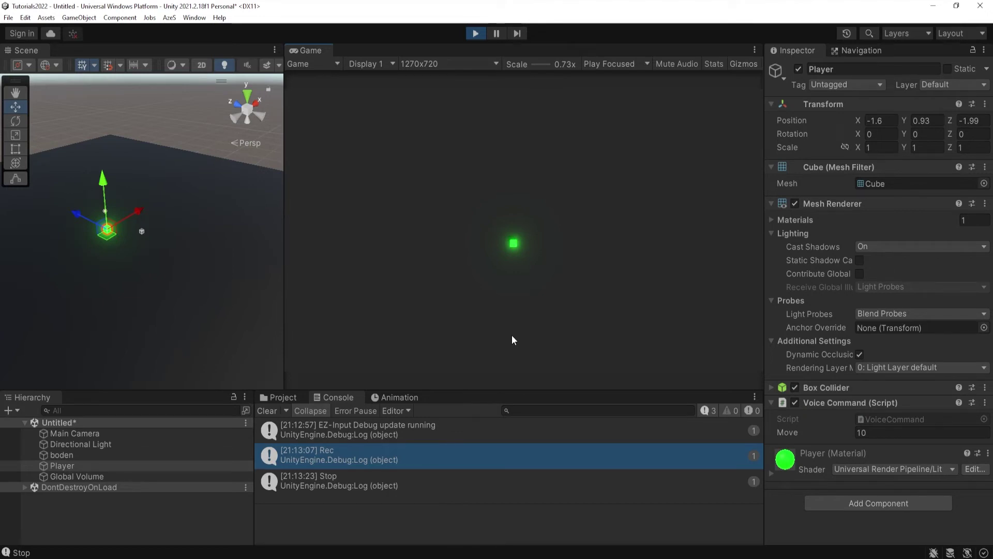
left_click(262, 412)
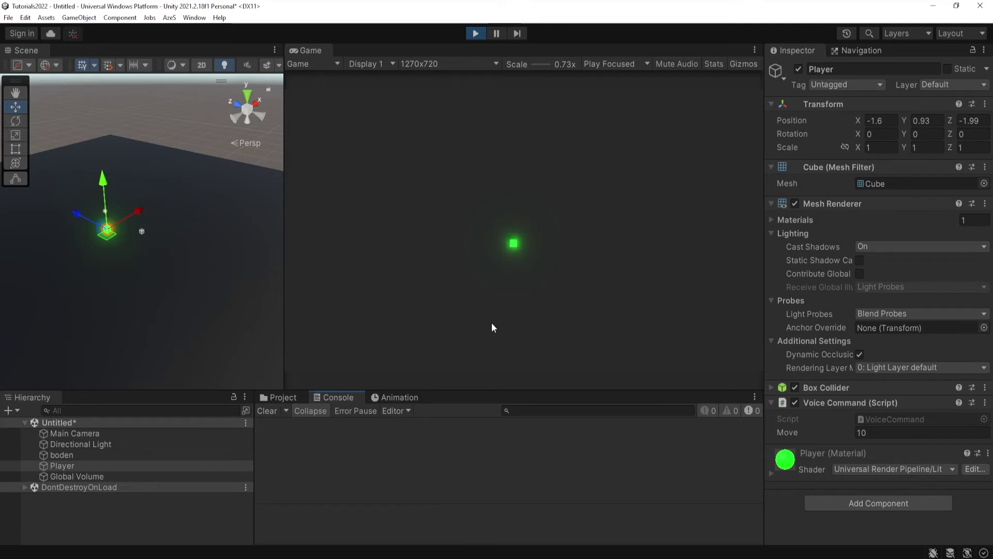
left_click(475, 34)
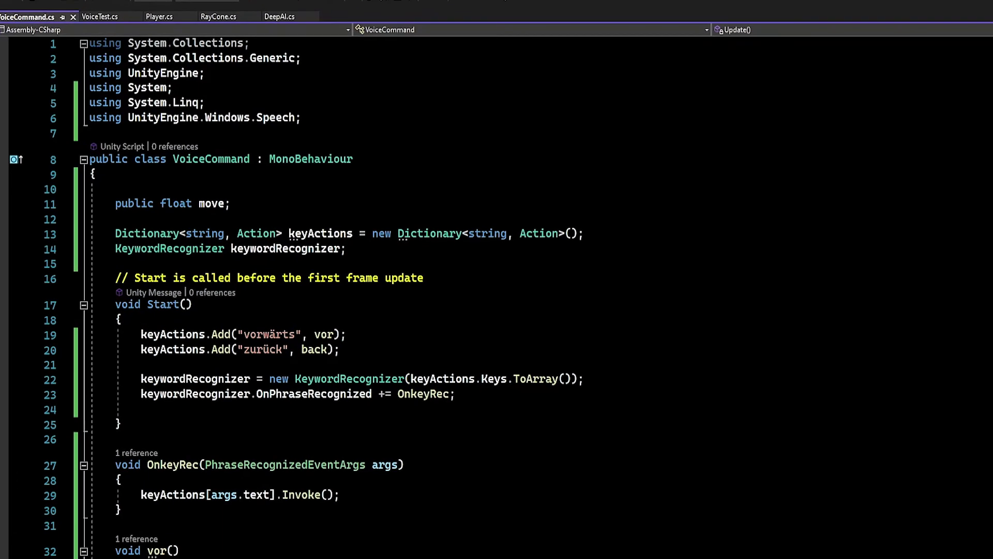
Add an empty void rName() method after Start, trimming the typed richterName down to rName.
left_click(325, 342)
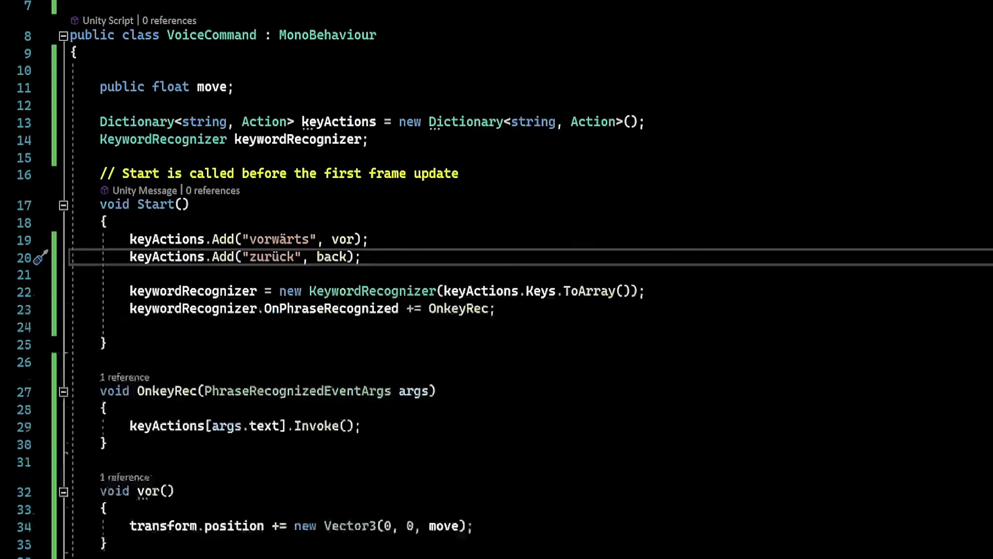
left_click(100, 309)
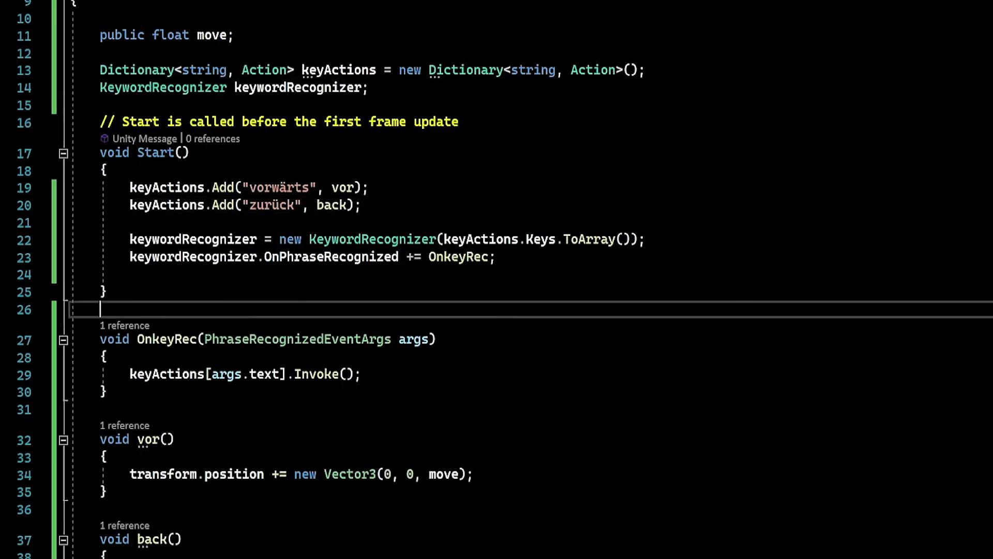
key("Return")
key("Return")
type("void ")
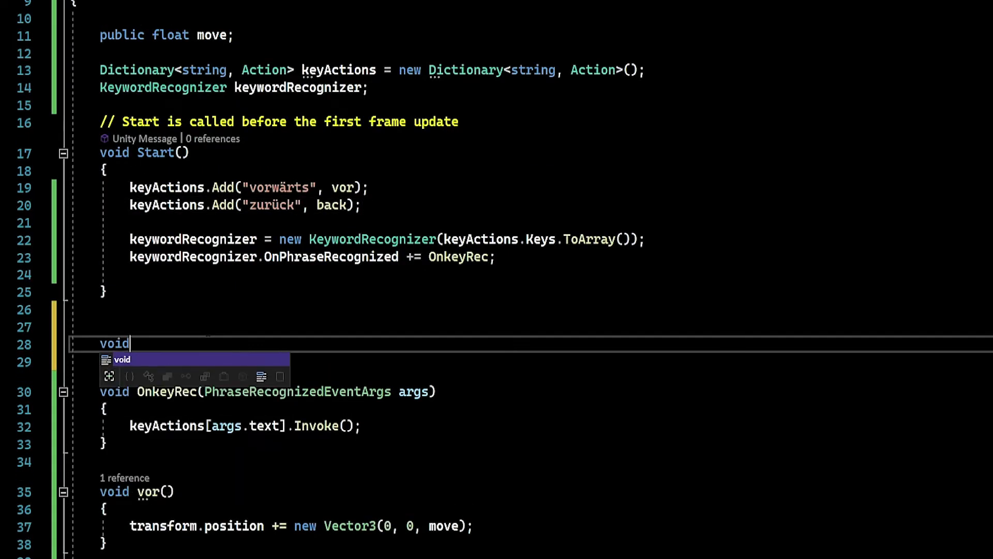
type("richt")
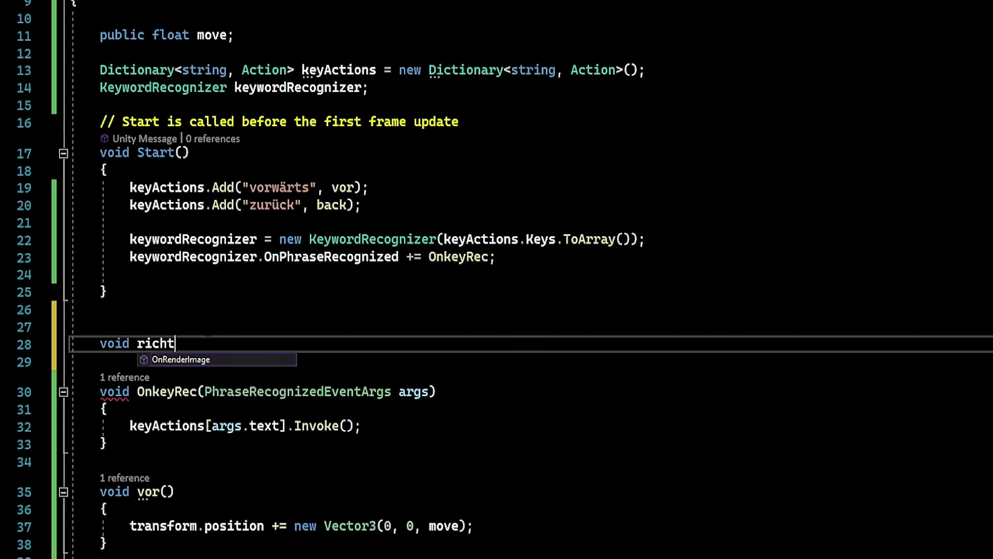
type("erName")
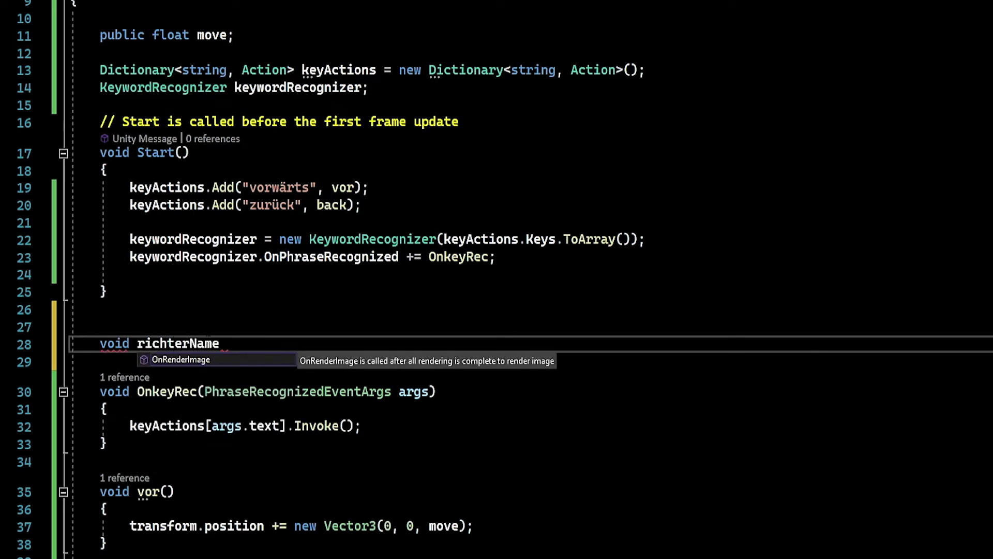
key("Left")
key("Left")
key("Left")
key("Left")
key("Left")
key("Left")
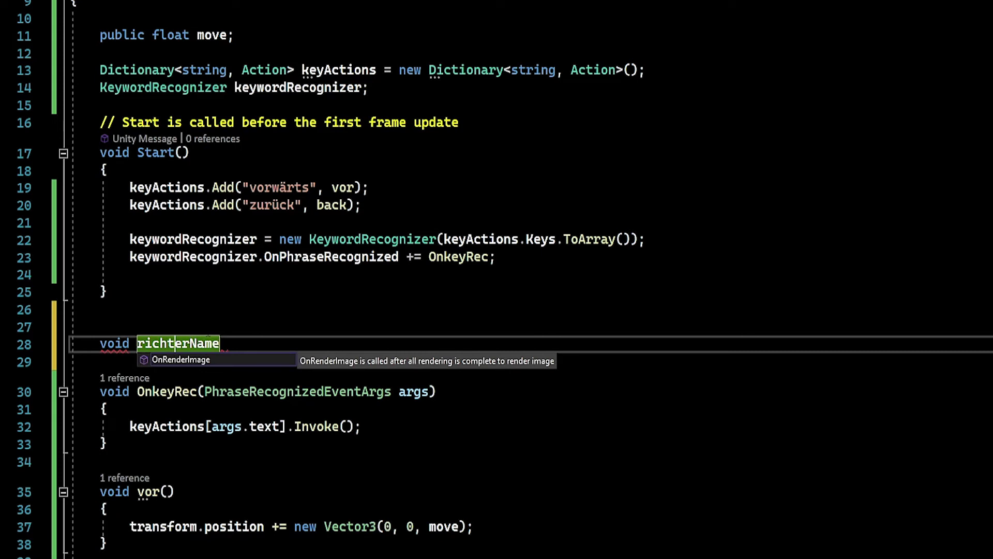
key("Delete")
key("Delete")
key("BackSpace")
key("BackSpace")
key("BackSpace")
key("BackSpace")
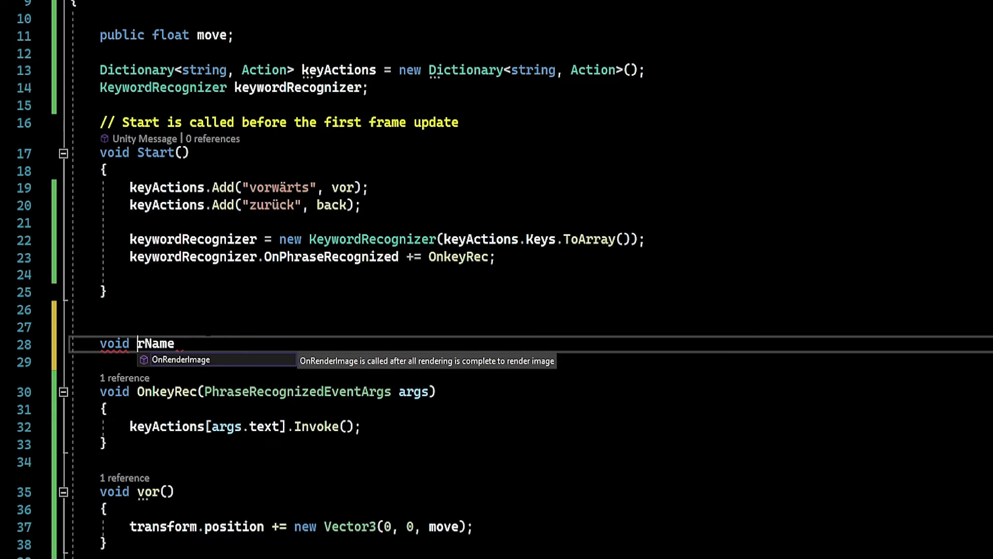
key("BackSpace")
type("rName")
type("()")
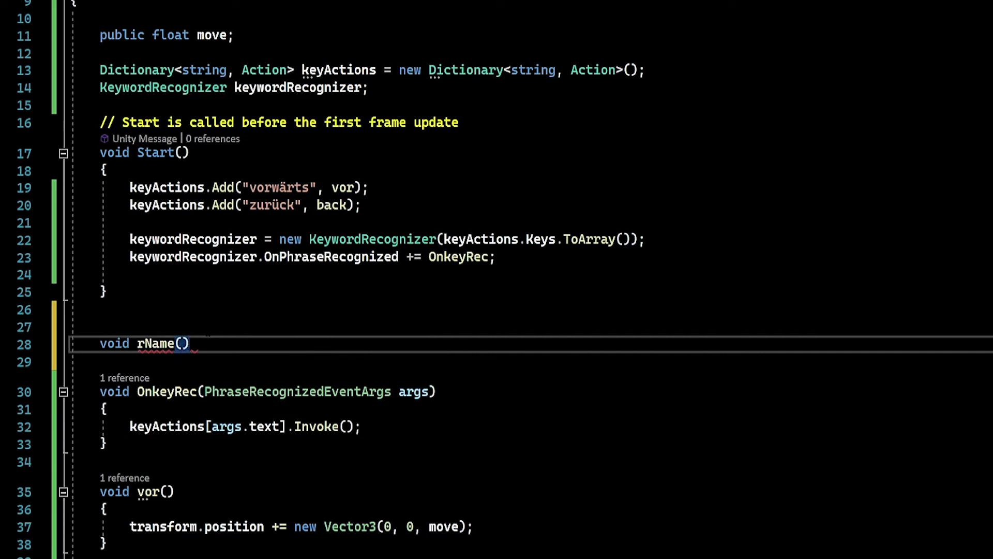
type(" {")
key("Return")
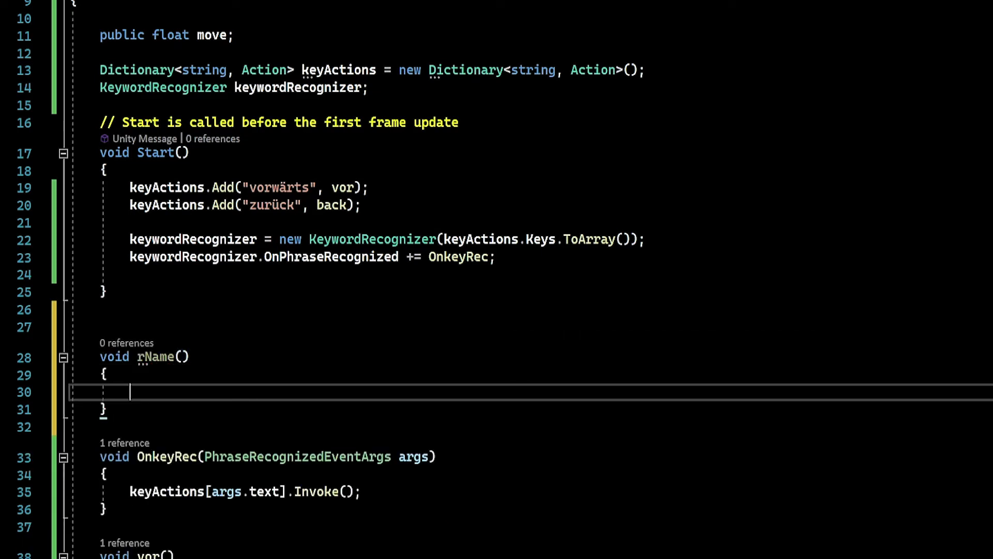
scroll(497, 279, "up", 3)
left_click(100, 209)
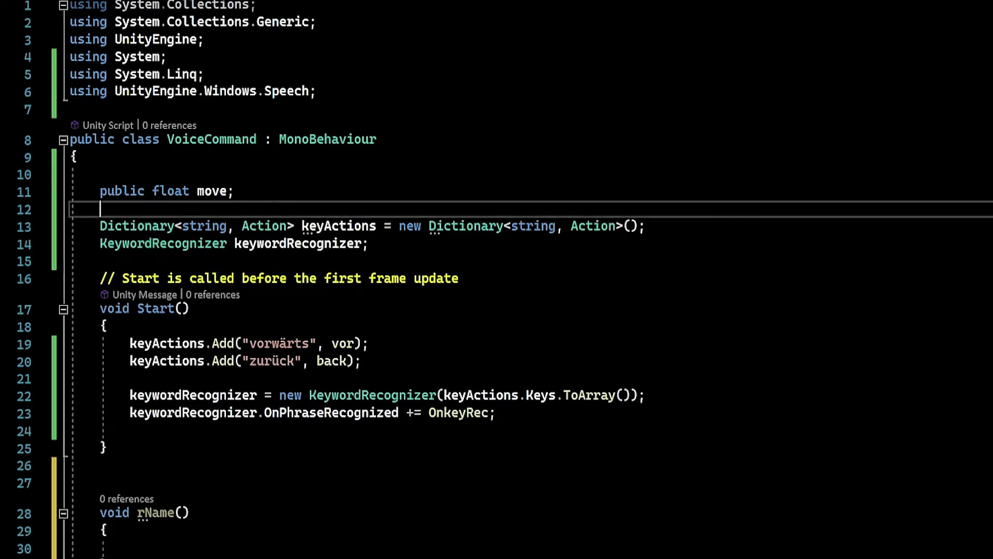
Declare 'public Int Level = 0;' below the move field.
type("public ")
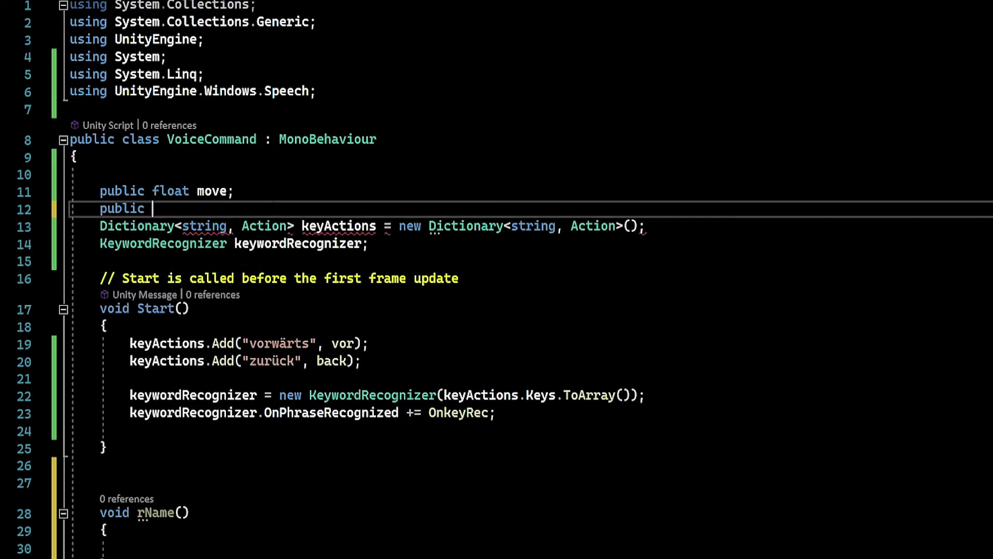
type("Int ")
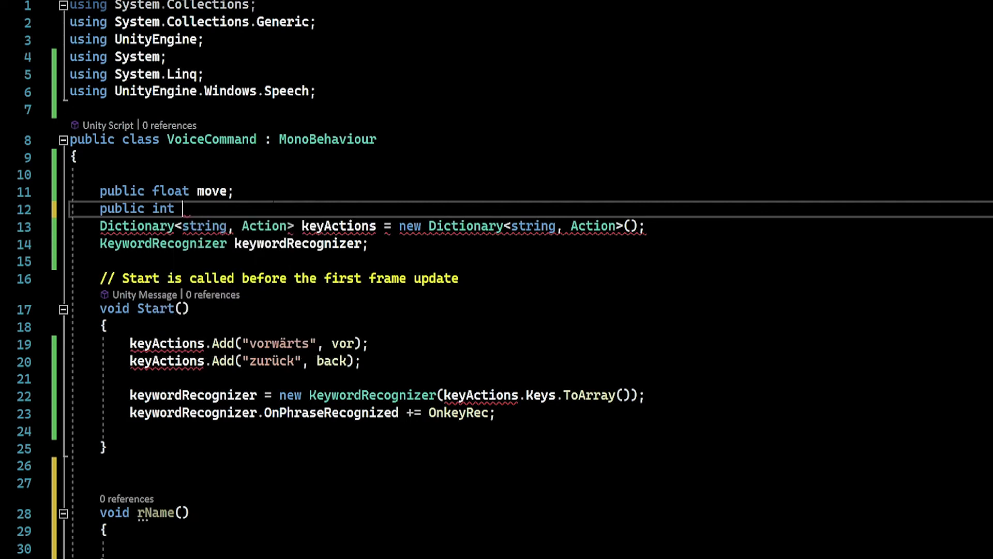
type("Level")
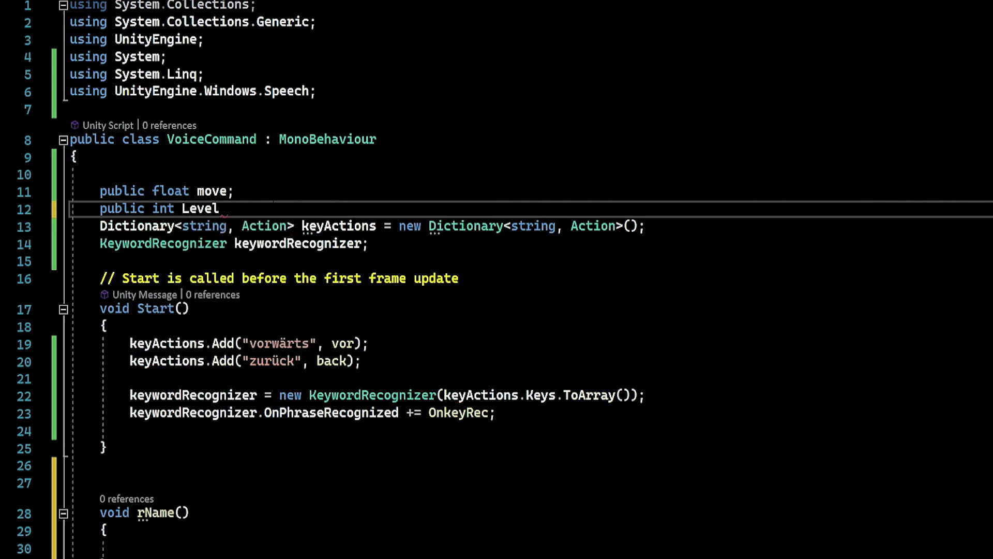
type(";")
key("Left")
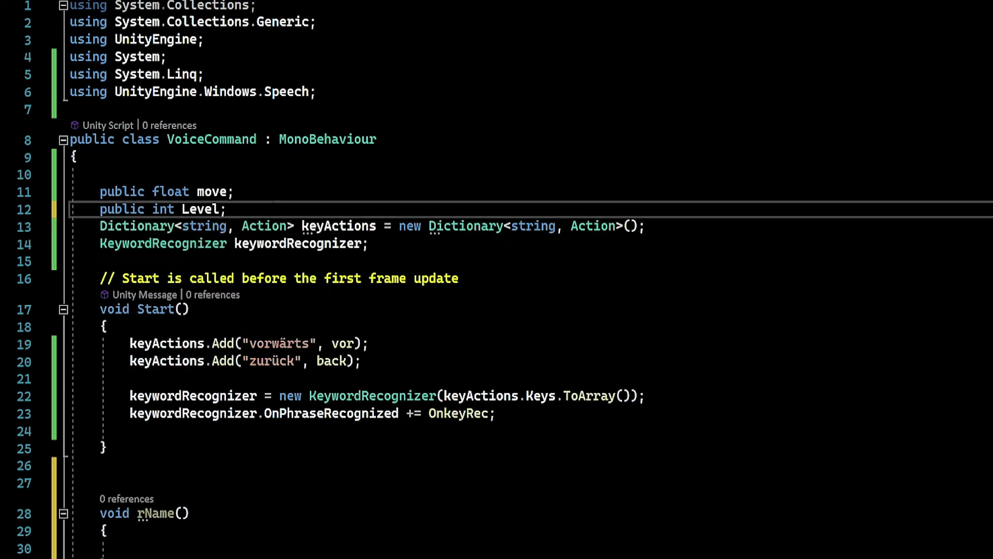
type("= 0")
Fill rName with Debug.Log("Richtiger Name"); and Level++;.
scroll(497, 279, "down", 4)
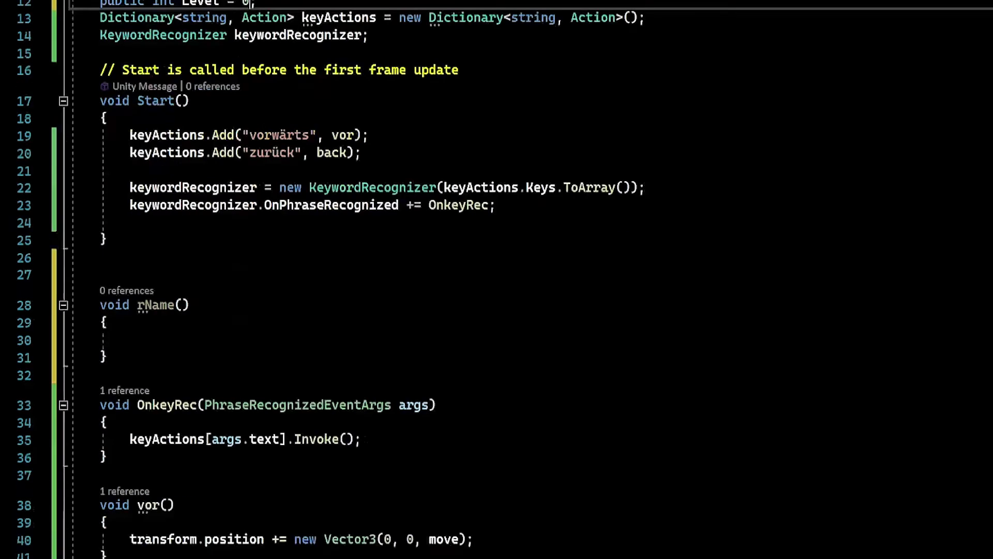
scroll(497, 280, "down", 3)
scroll(497, 280, "up", 2)
left_click(130, 287)
type("D")
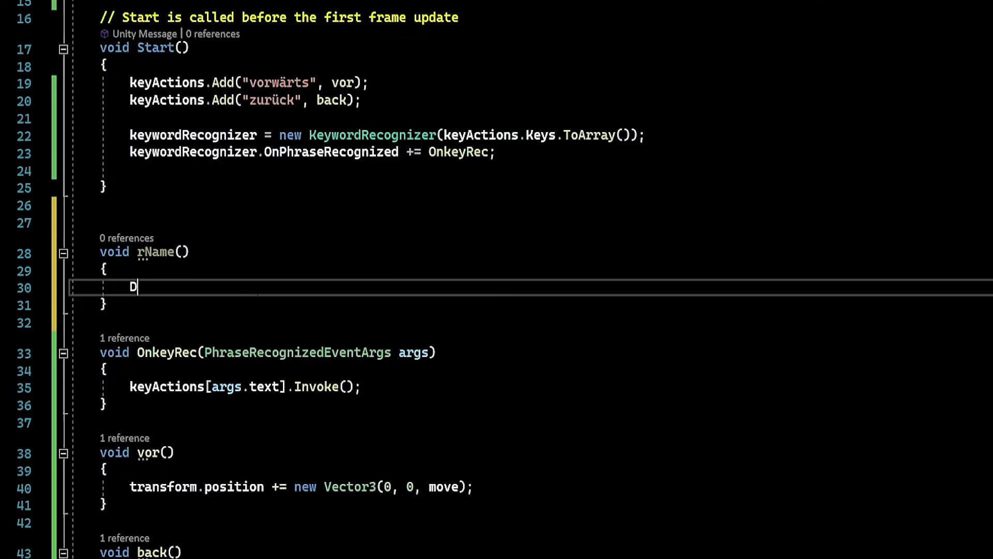
type("ebug.l")
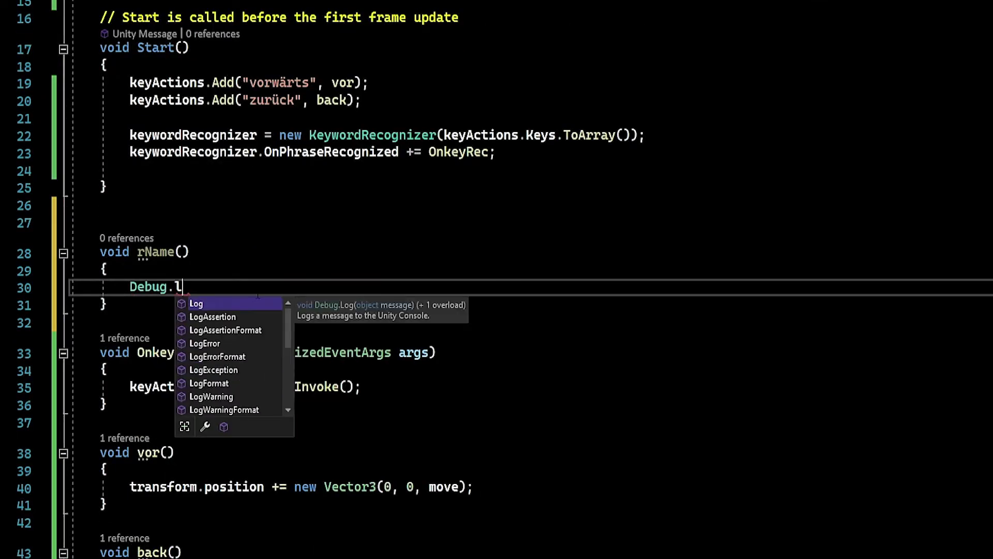
type("(\"Ri")
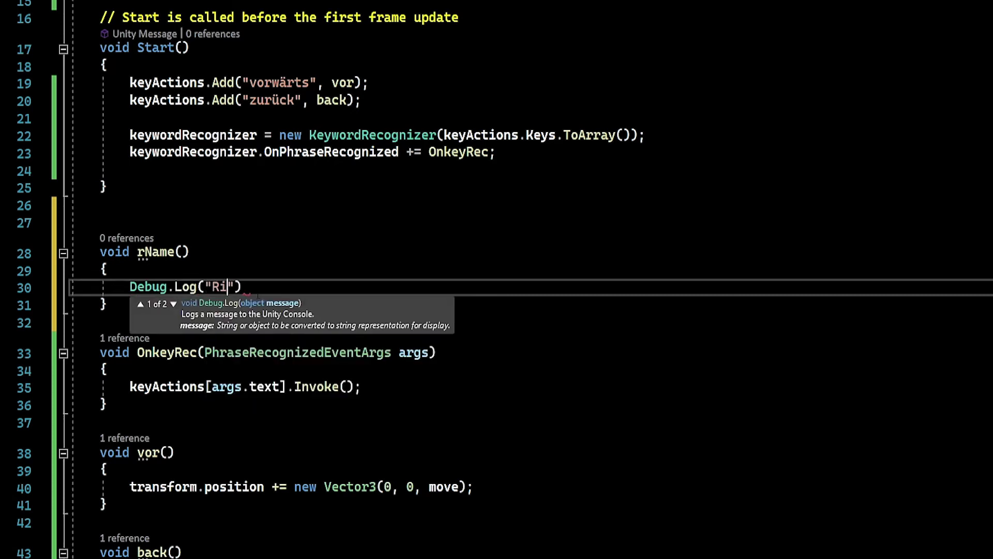
type("chtiger Name")
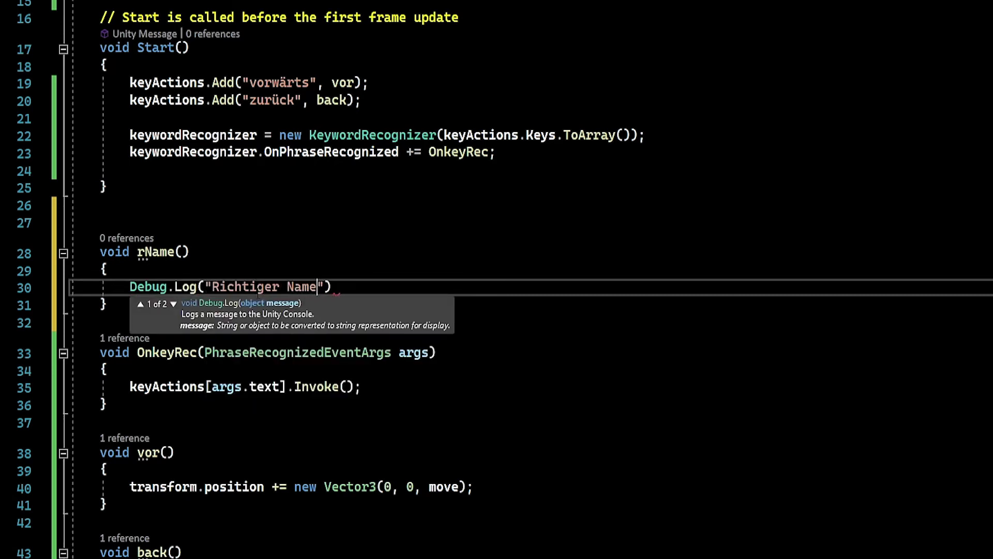
type("\"):")
key("BackSpace")
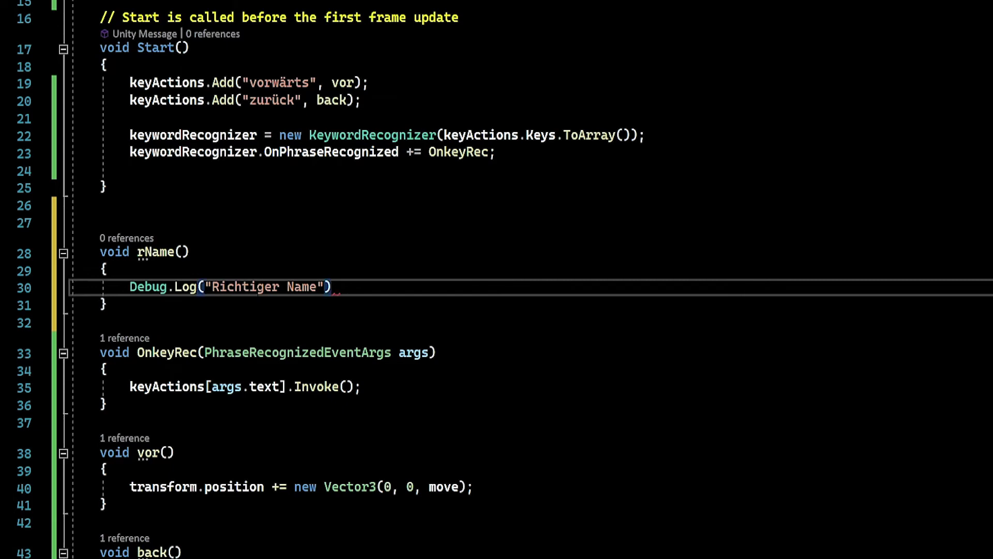
type(";")
key("Return")
type("Leve")
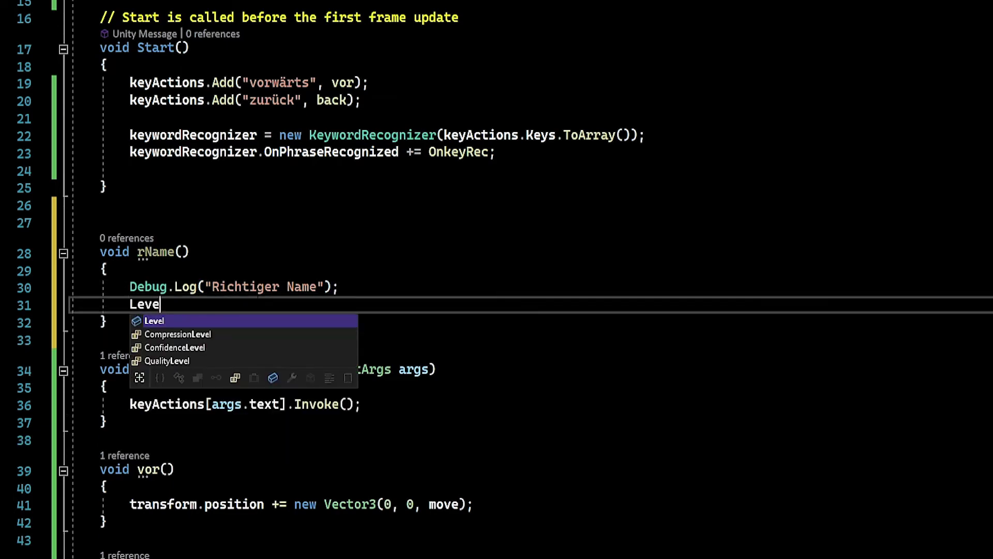
type("l++;")
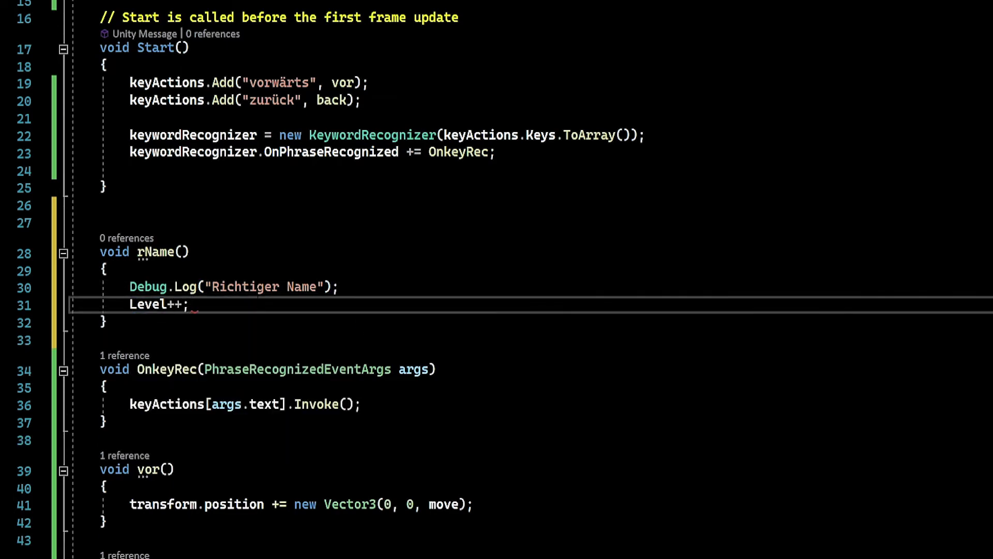
Start a new keyActions line after the zurück entry in Start.
scroll(497, 279, "up", 5)
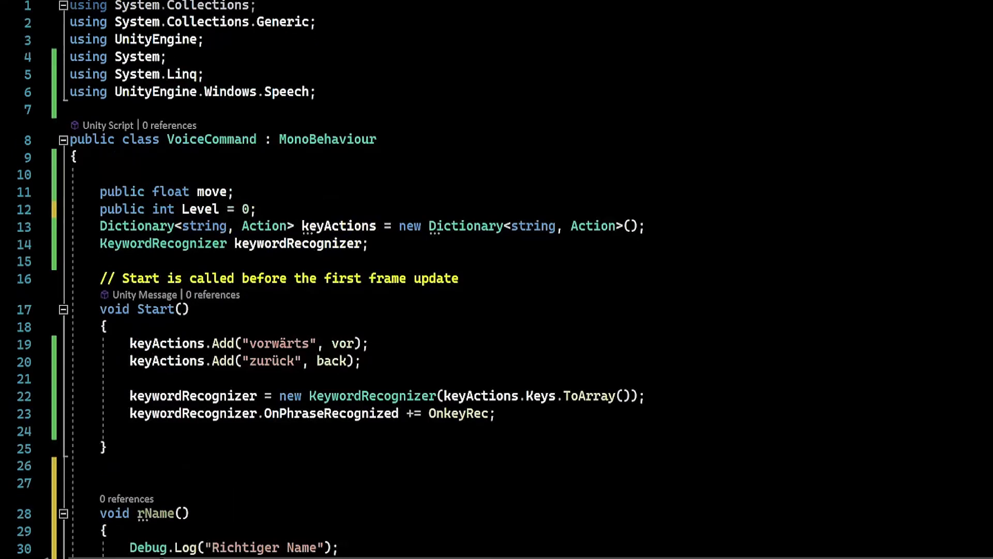
left_click(361, 360)
key("Return")
key("Return")
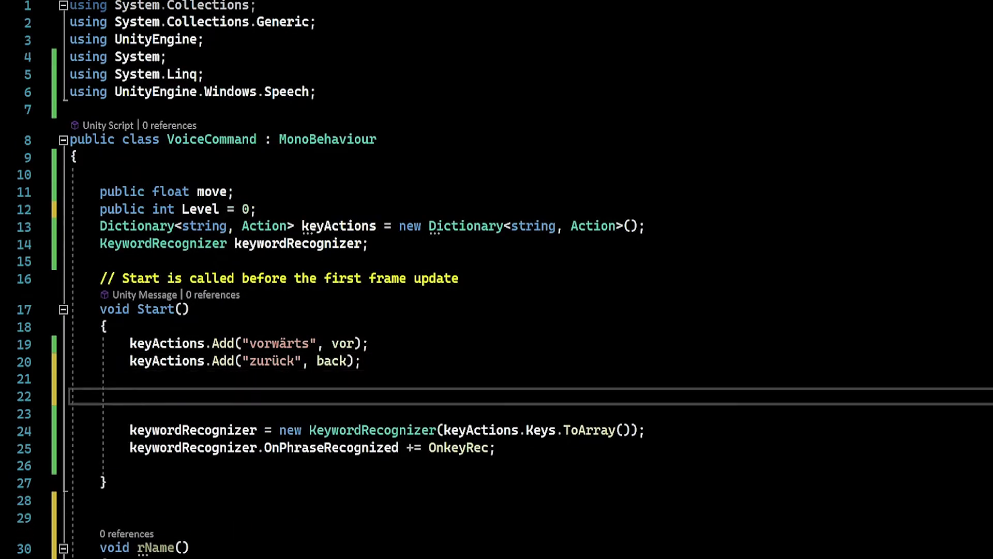
type("keya")
key("Tab")
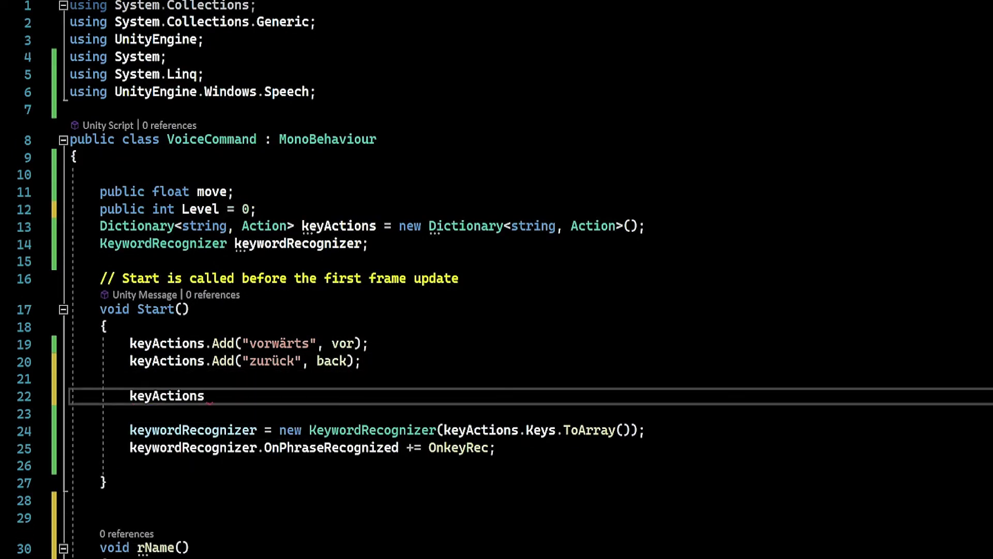
Complete keyActions.Add("Rene", rName); so the phrase Rene calls rName.
type(".ad")
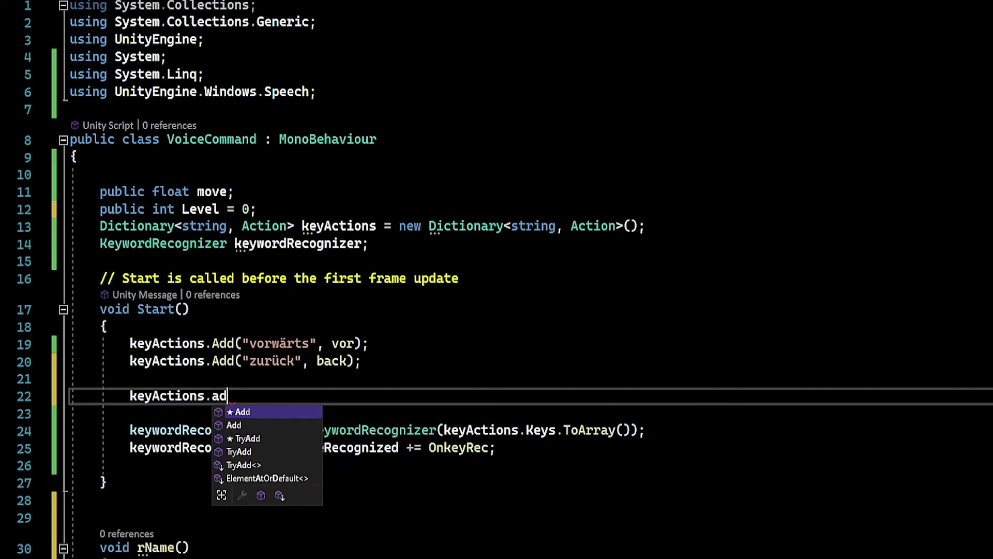
key("Tab")
type("(\"")
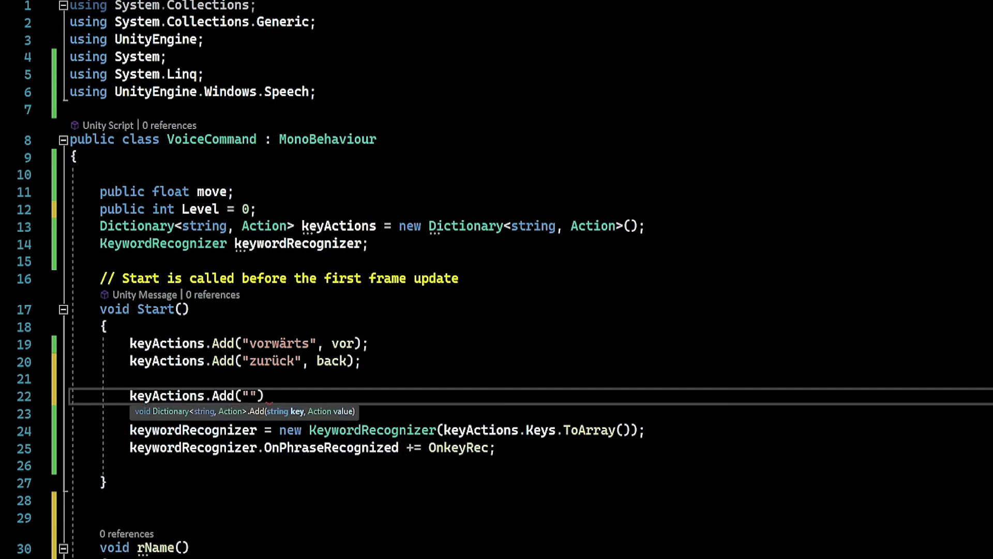
scroll(497, 280, "down", 1)
left_click(265, 343)
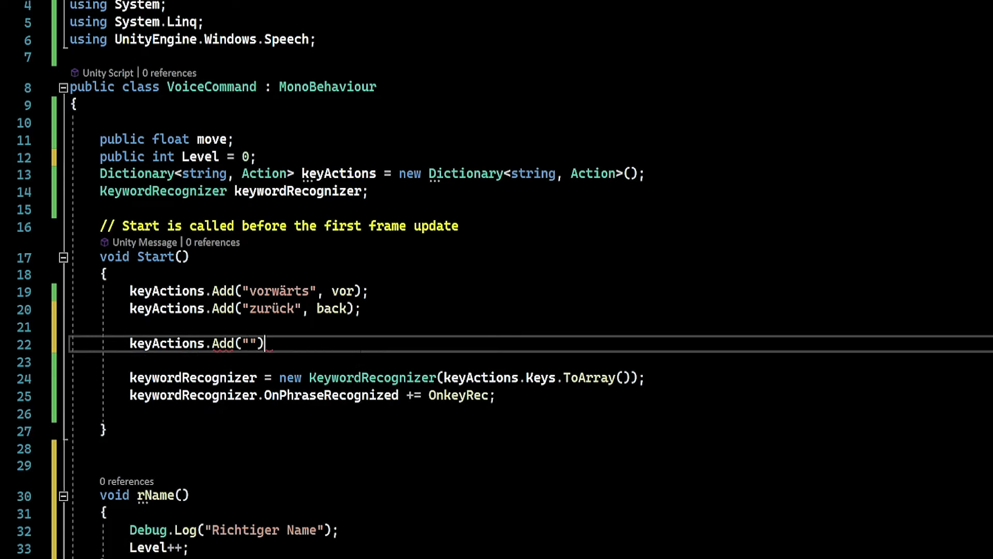
left_click(129, 326)
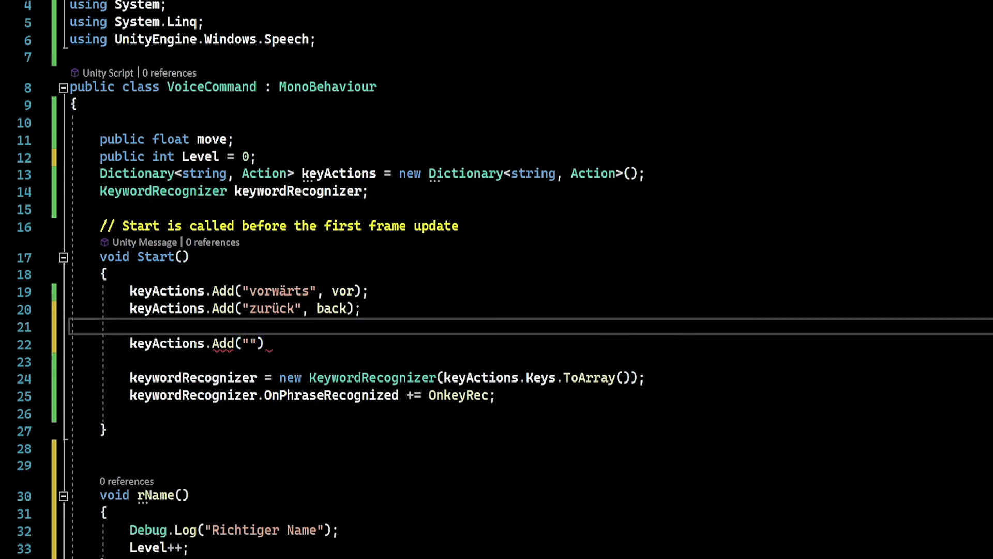
left_click(249, 343)
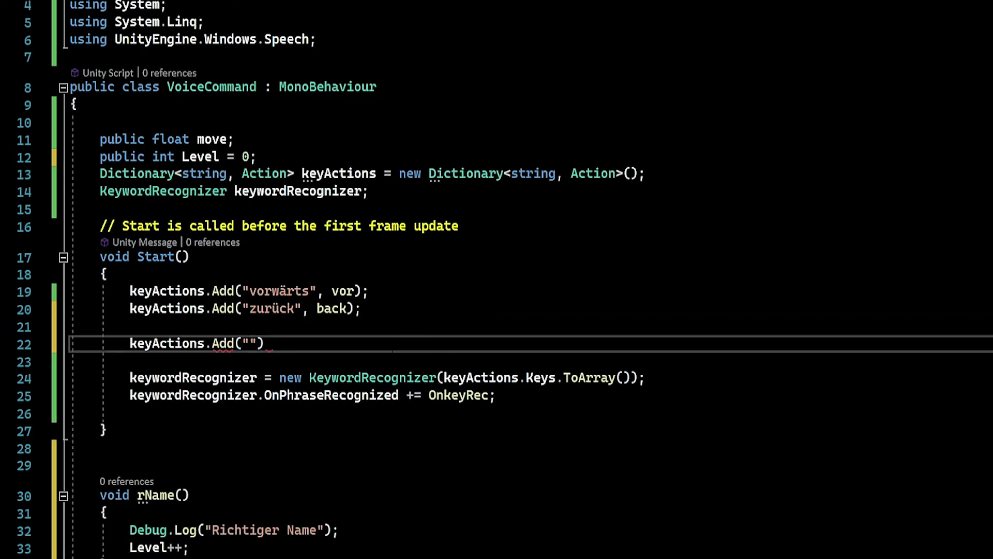
type("Rene")
key("Right")
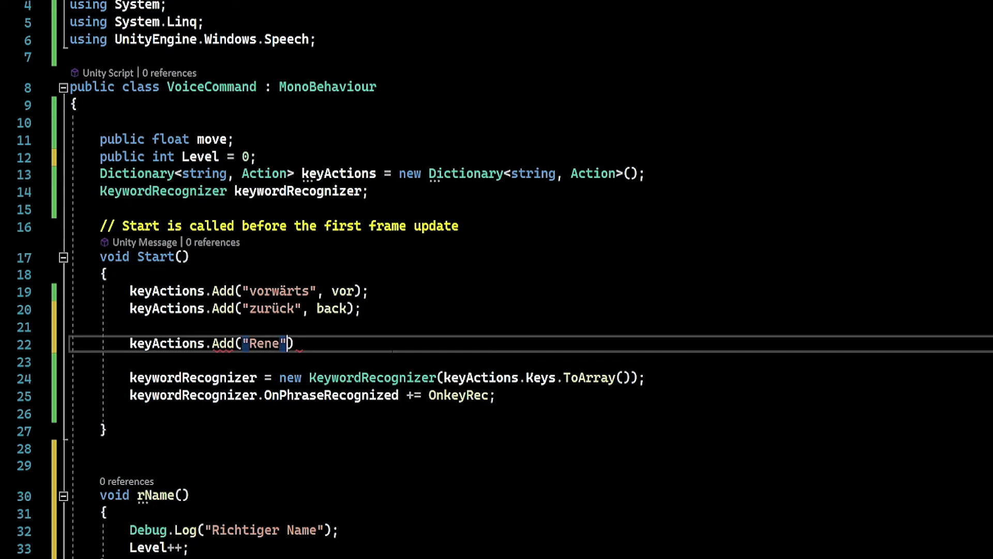
type(",")
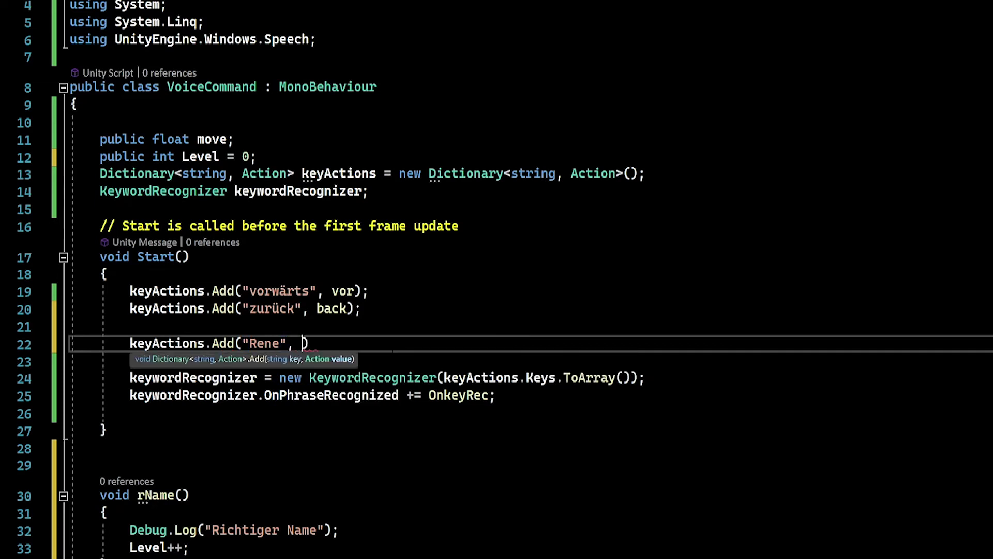
type(" rn")
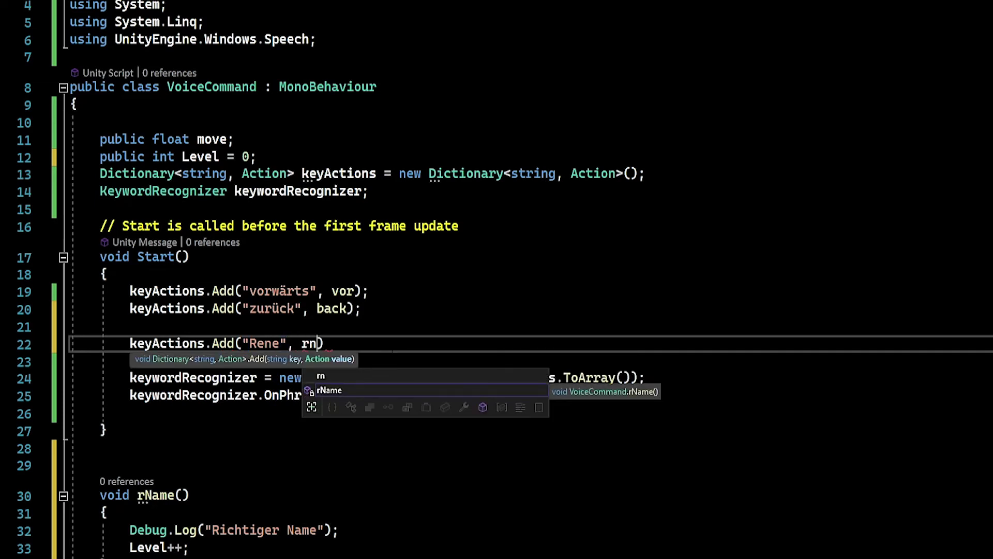
key("Tab")
key("Right")
type(";")
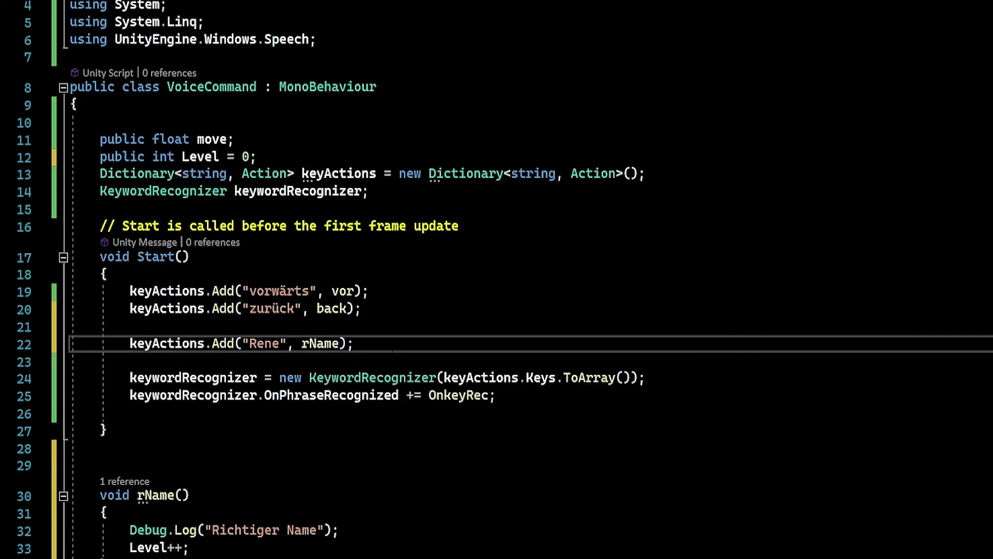
Add a second entry mapping "Rene bist du hier" to rName.
key("Return")
type("K")
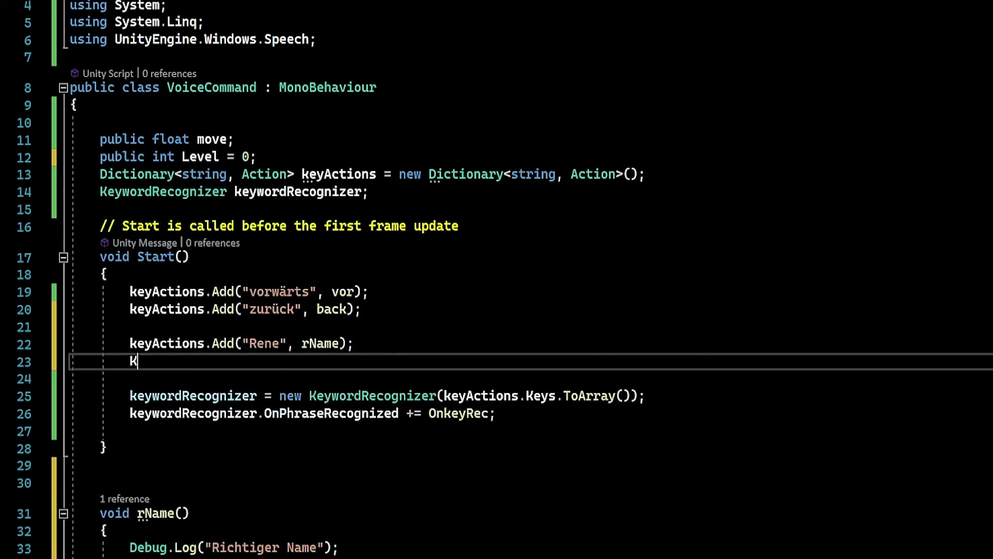
type("ey")
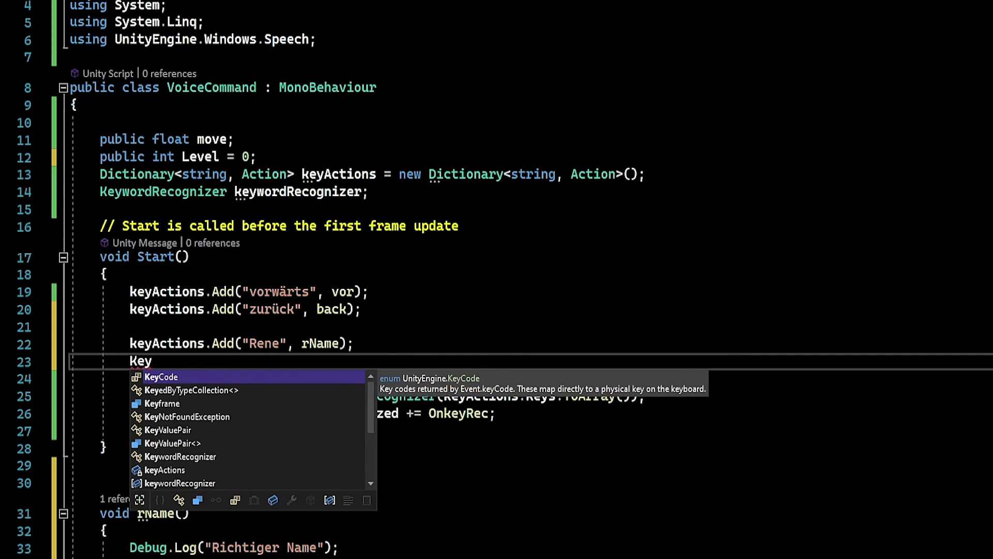
key("BackSpace")
key("BackSpace")
key("BackSpace")
type("keyA")
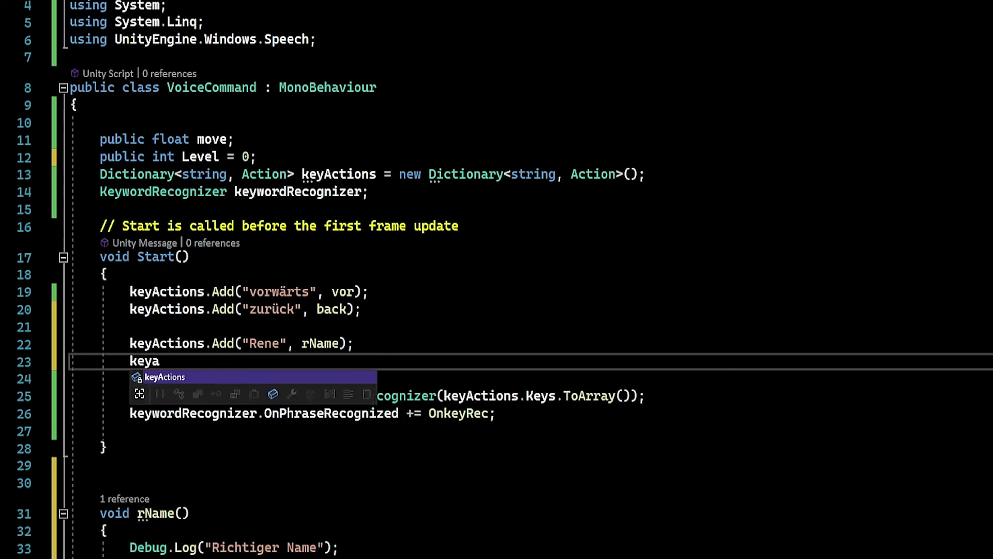
key("Tab")
type(".add")
key("Tab")
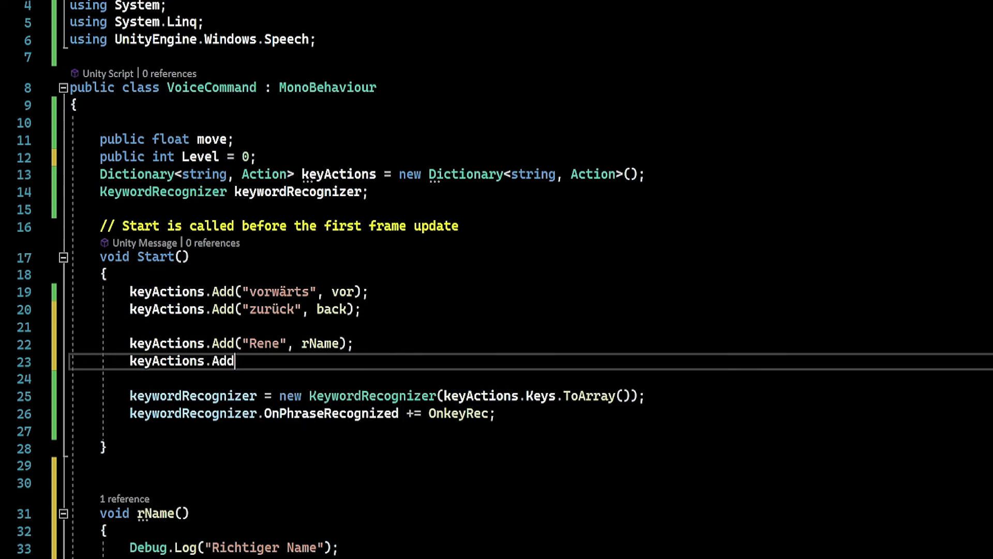
type("(\"Ren")
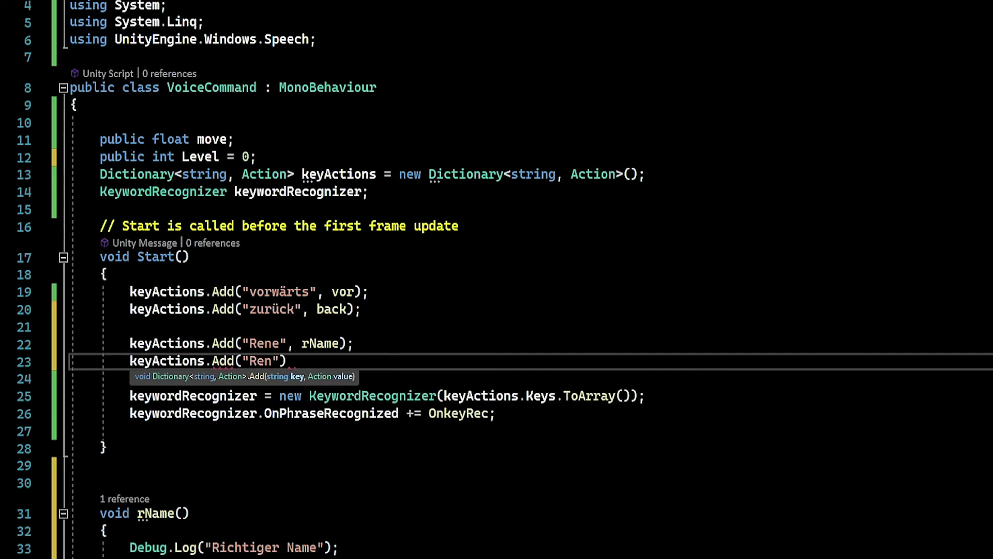
type("d")
key("BackSpace")
type("e bist")
type(" du hier\", ")
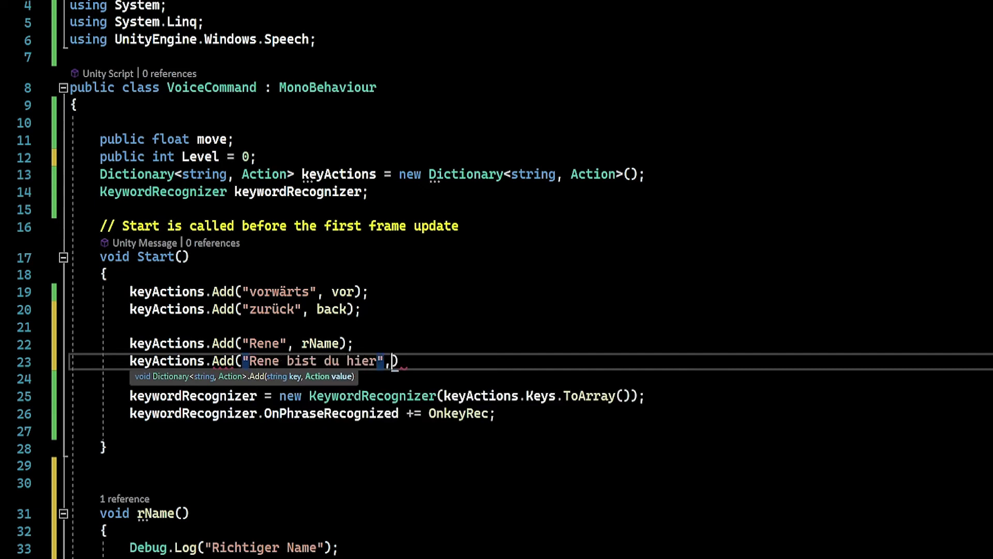
type("rn")
key("BackSpace")
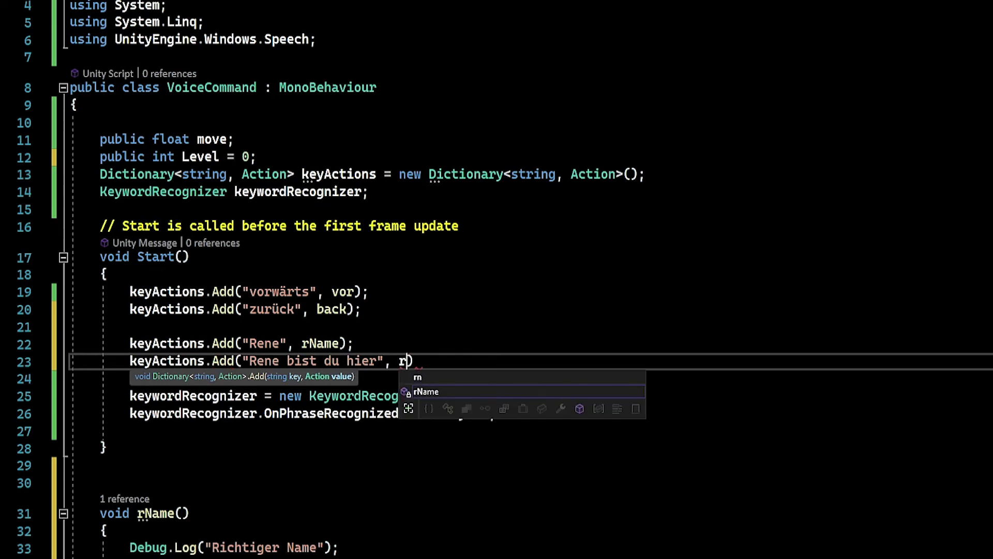
type("Name)")
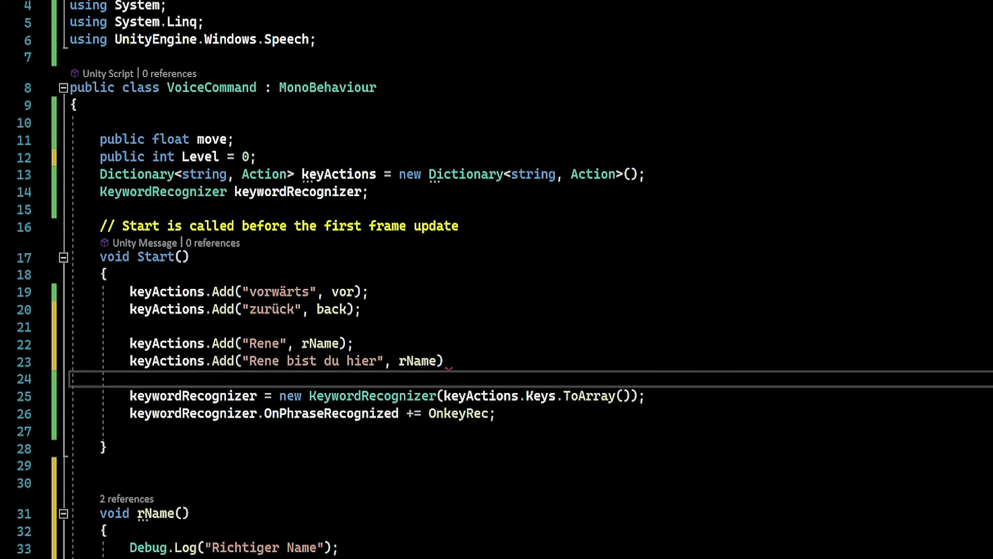
type(":")
Duplicate the 'bist du hier' line and change it to "Rene hörst du mich".
key("BackSpace")
type(";")
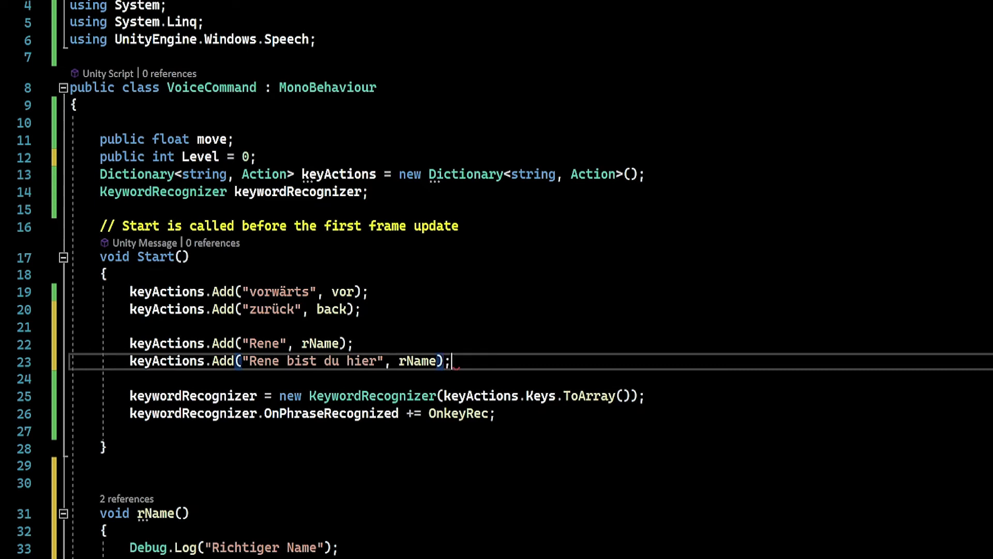
key("Return")
key("shift+Up")
key("ctrl+c")
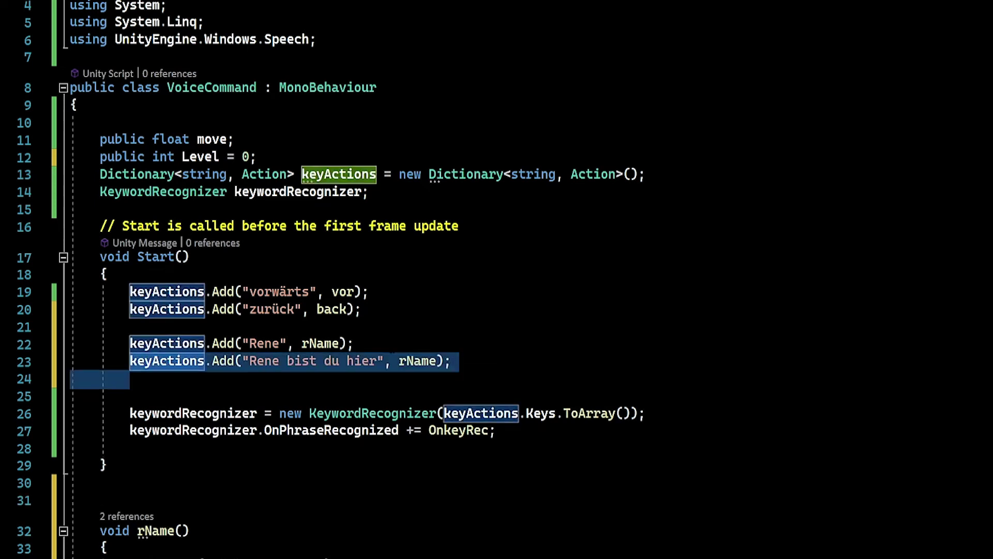
key("Down")
key("ctrl+v")
left_click(443, 378)
key("Left")
key("Left")
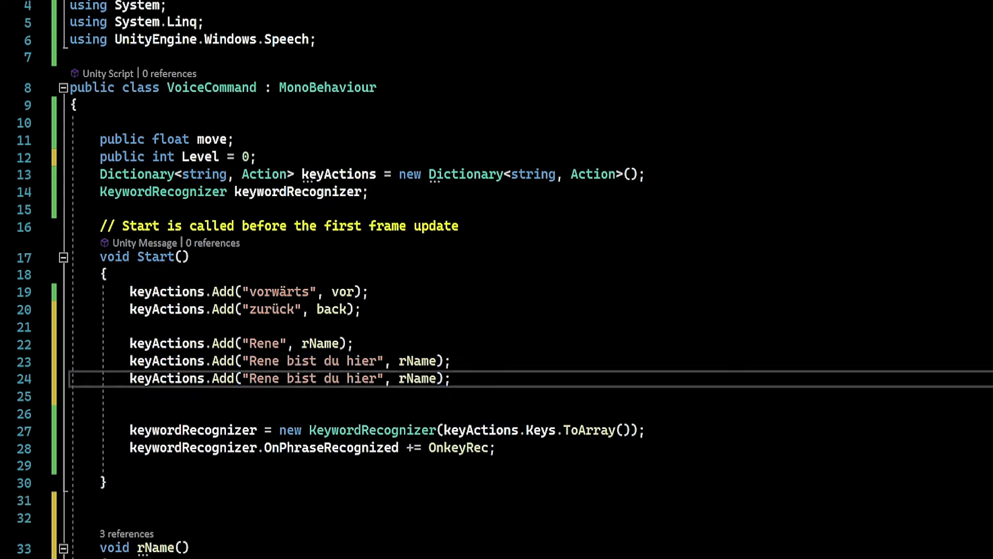
key("Left")
key("Left")
key("Left")
key("Left")
key("Left")
key("Left")
key("BackSpace")
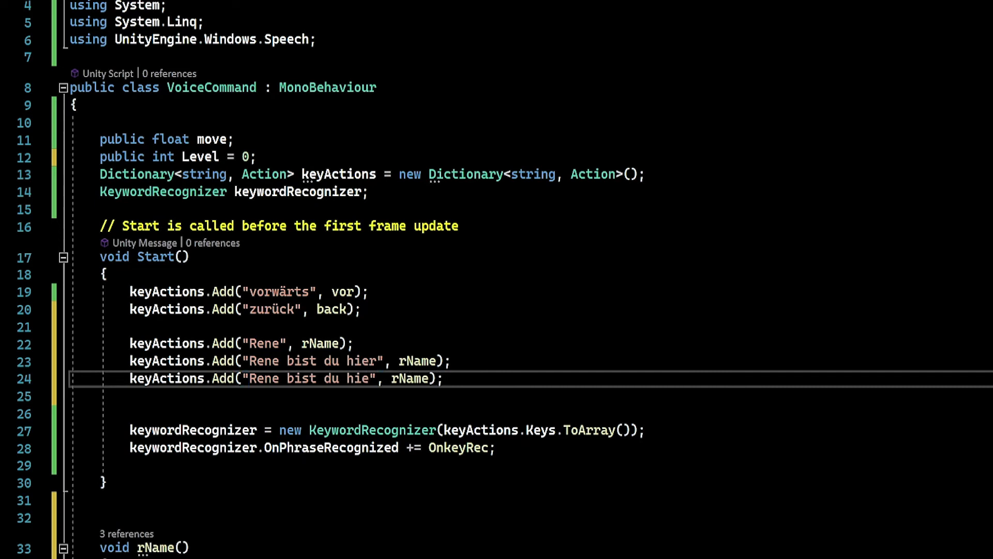
key("BackSpace")
key("BackSpace")
key("BackSpace")
key("BackSpace")
key("BackSpace")
key("BackSpace")
key("BackSpace")
type("h")
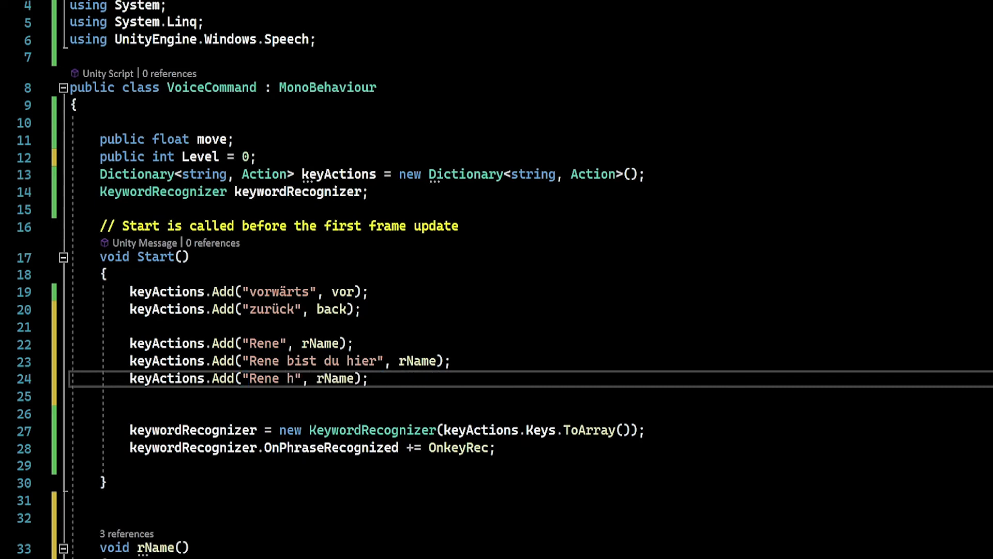
type("örst du m")
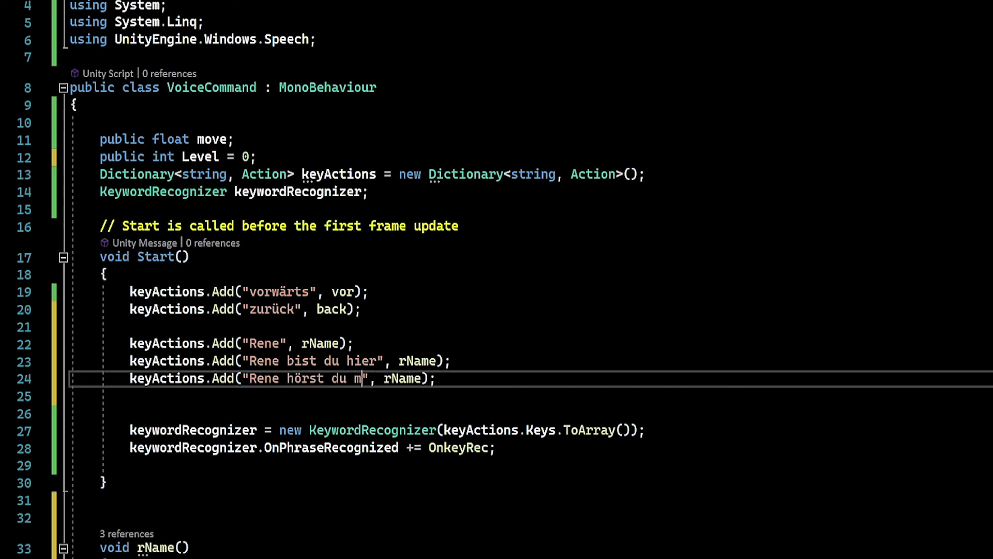
type("ich")
left_click(130, 396)
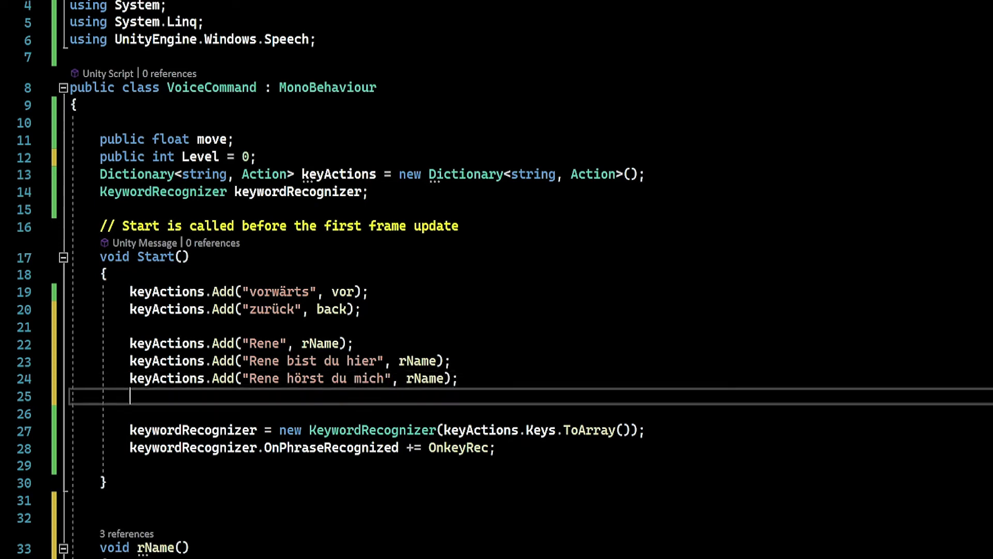
Copy the plain Rene line and edit the copy into "Renee".
key("Up")
key("Up")
key("Up")
key("Return")
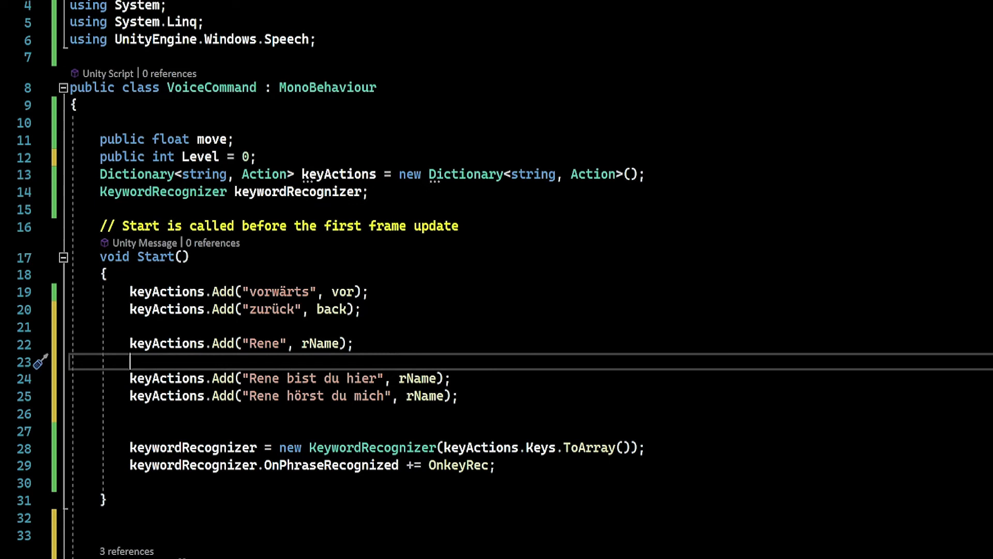
key("shift+Up")
key("ctrl+c")
key("Right")
key("ctrl+v")
key("Up")
key("End")
key("Left")
key("Left")
key("ctrl+Left")
key("ctrl+Left")
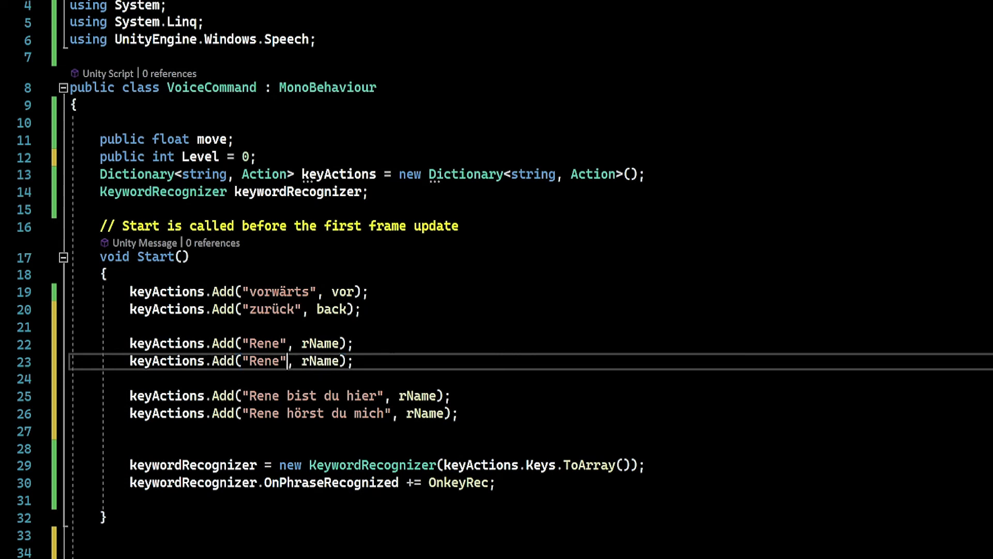
type("e")
key("Left")
key("Left")
key("Left")
Paste another Rene line and edit it into "Reene".
left_click(130, 379)
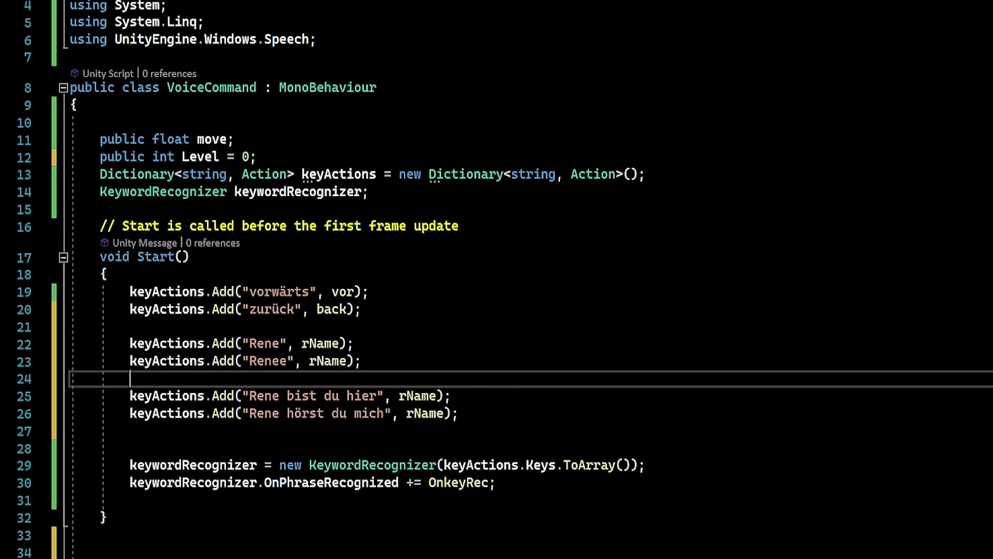
key("ctrl+v")
key("Left")
key("Left")
key("Left")
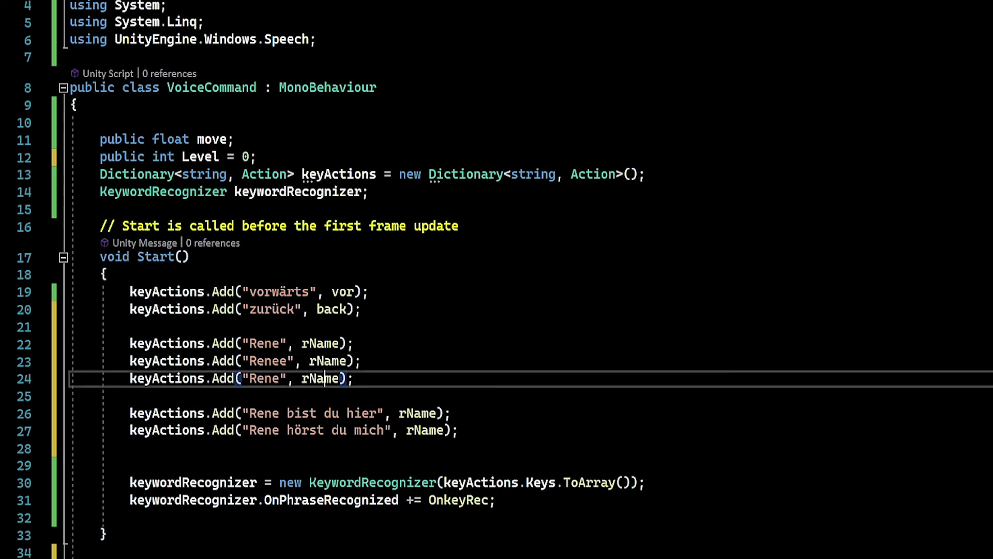
key("Left")
key("Left")
key("Left")
type("e")
left_click(130, 396)
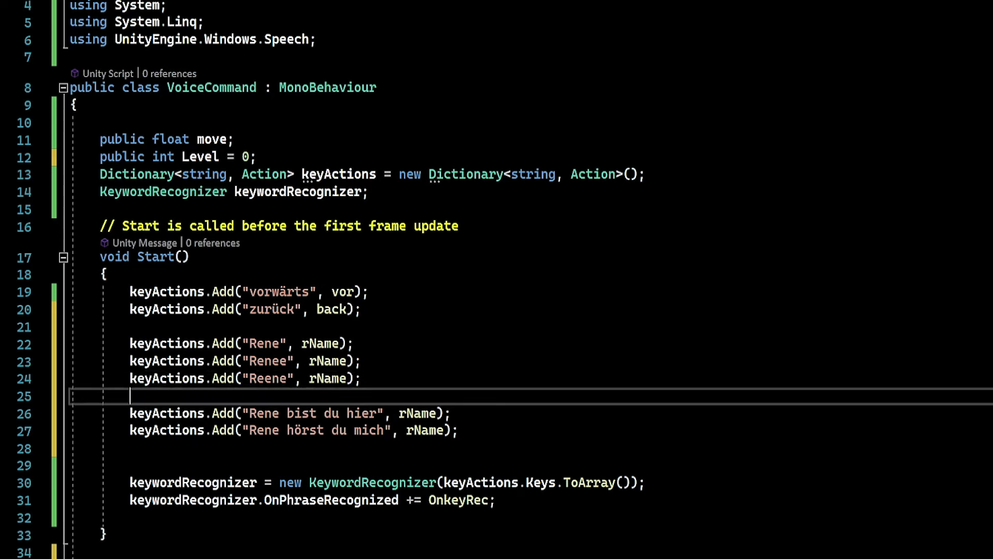
Save VoiceCommand.cs in Visual Studio and return to Unity.
scroll(496, 279, "down", 1)
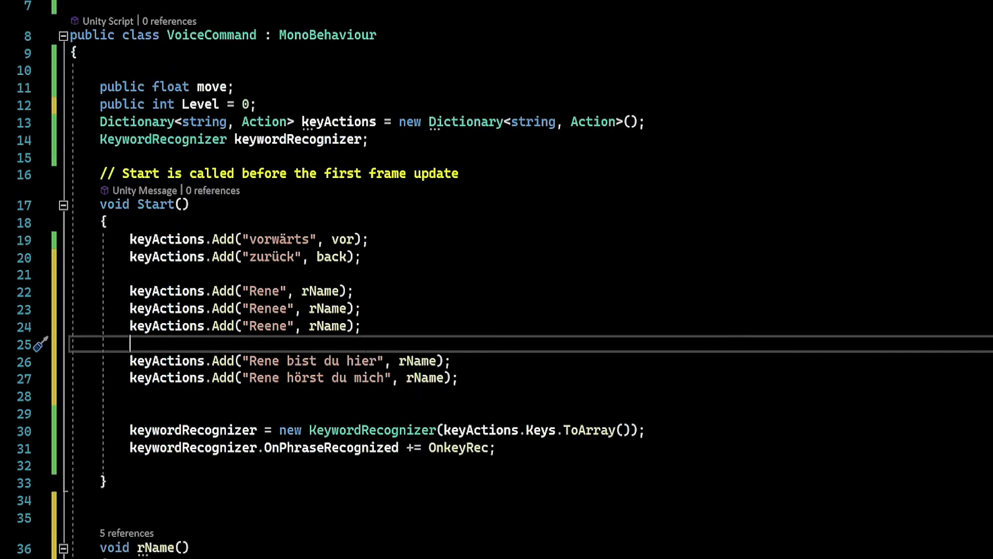
left_click(130, 412)
key("Up")
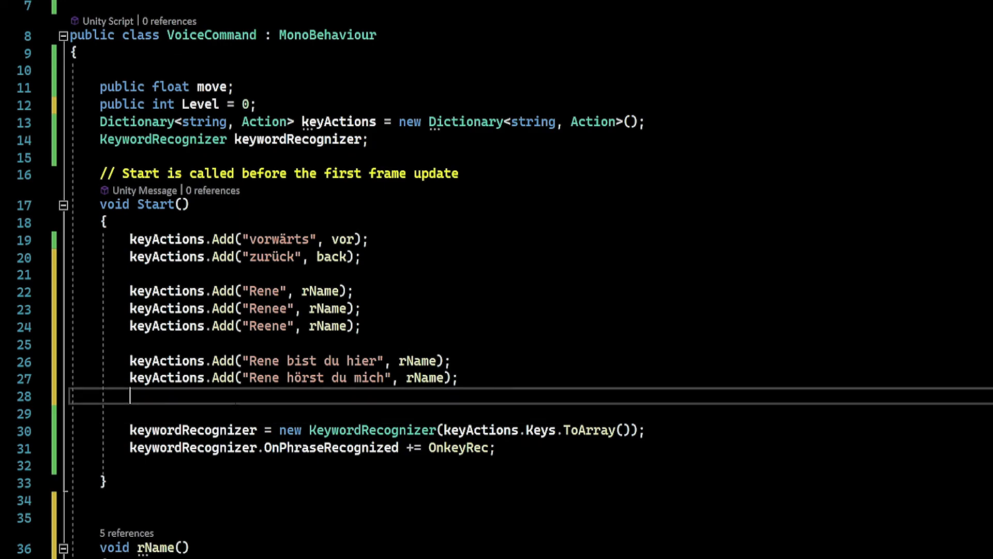
left_click(130, 412)
left_click(130, 396)
left_click(130, 413)
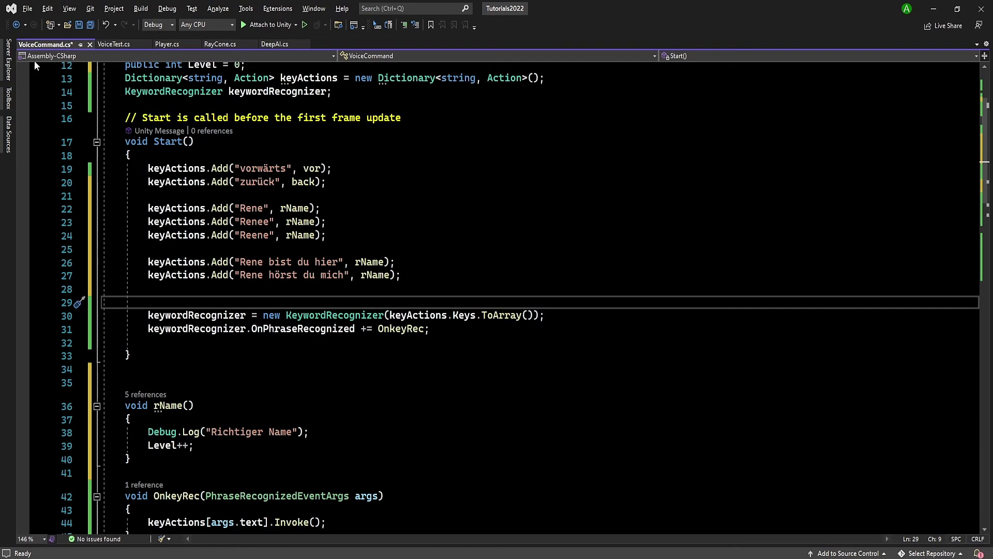
left_click(82, 23)
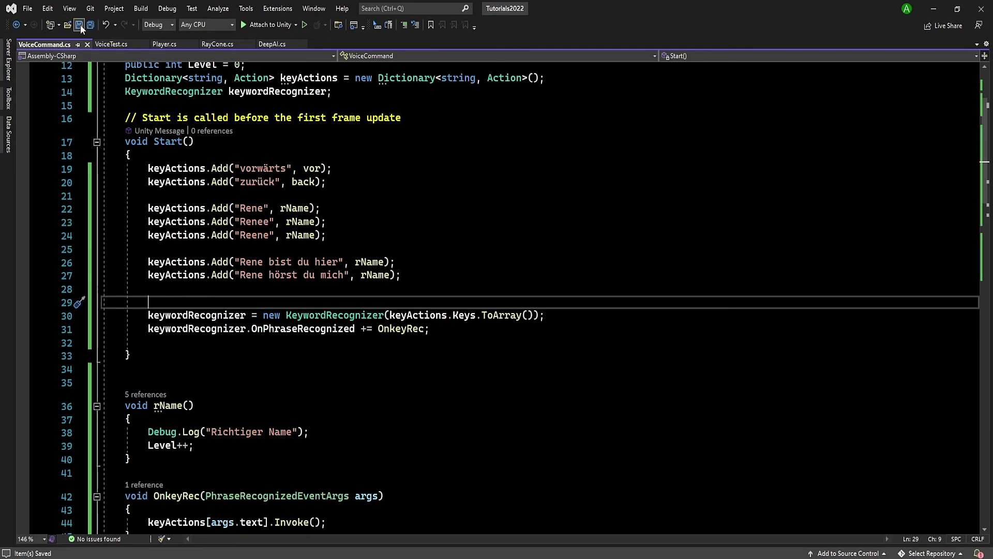
key("alt+Tab")
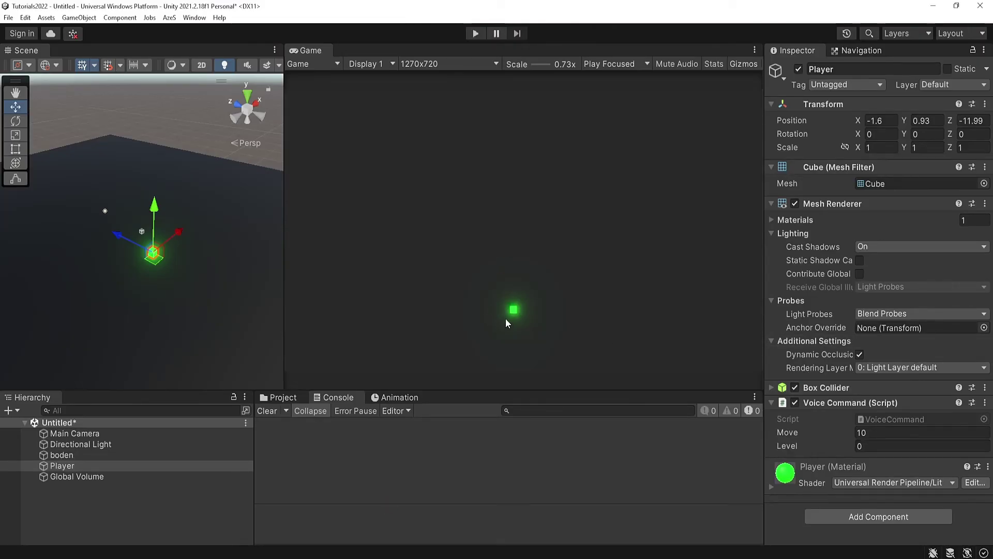
Enter Play mode and speak the Rene phrases until Level reaches 3.
left_click(474, 33)
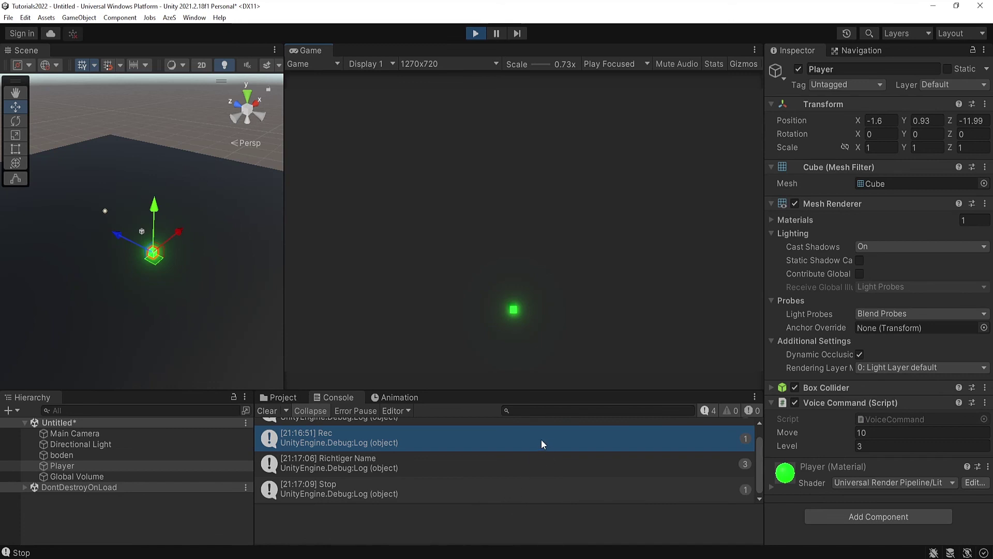
Exit Play mode, resetting Level to 0, and view the Stop log's details.
left_click(475, 34)
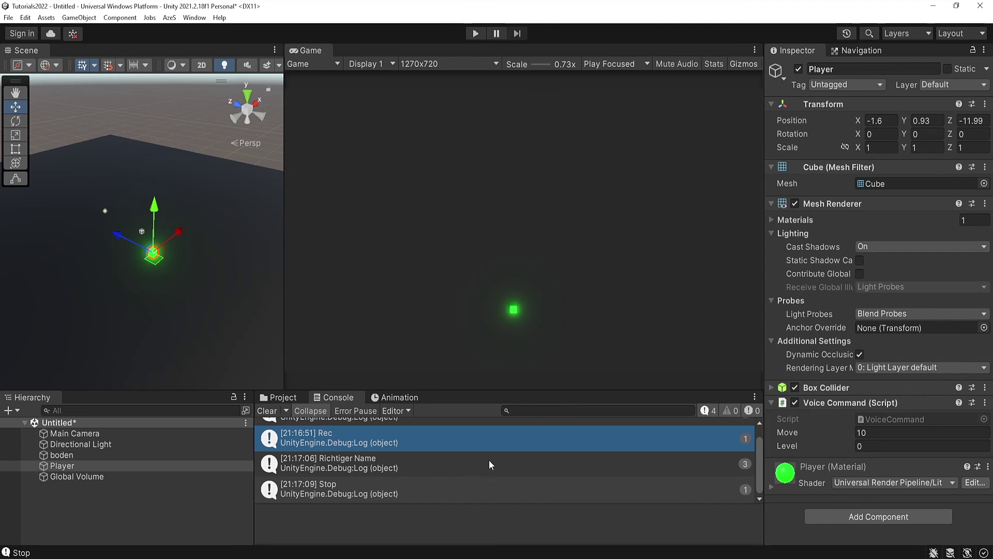
left_click(497, 464)
left_click(474, 481)
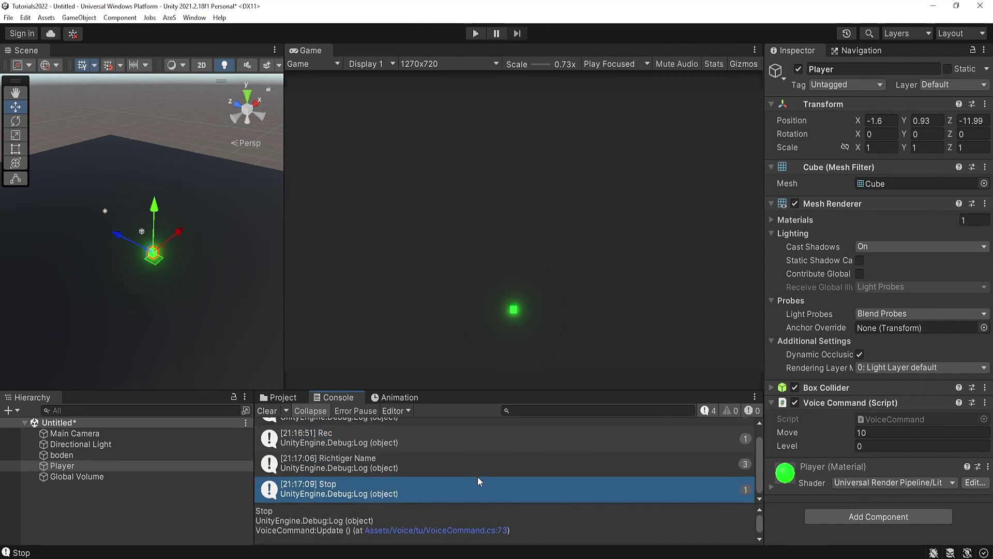